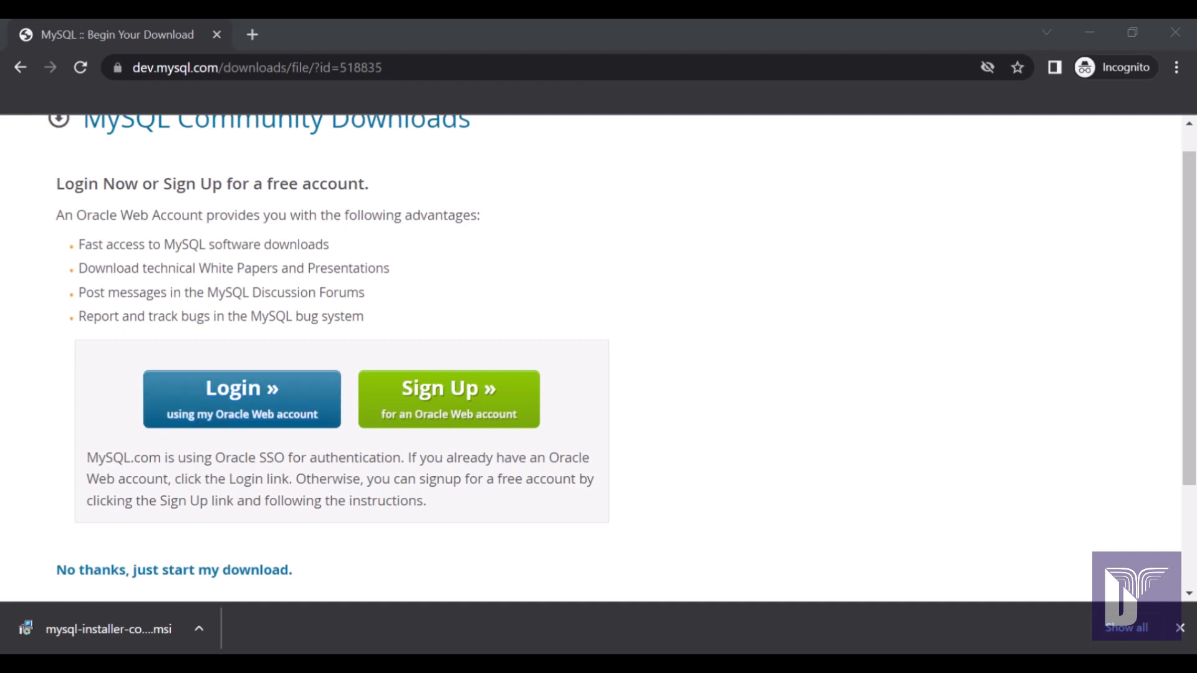
Open the downloaded mysql-installer .msi package from Chrome's download shelf.
left_click(107, 629)
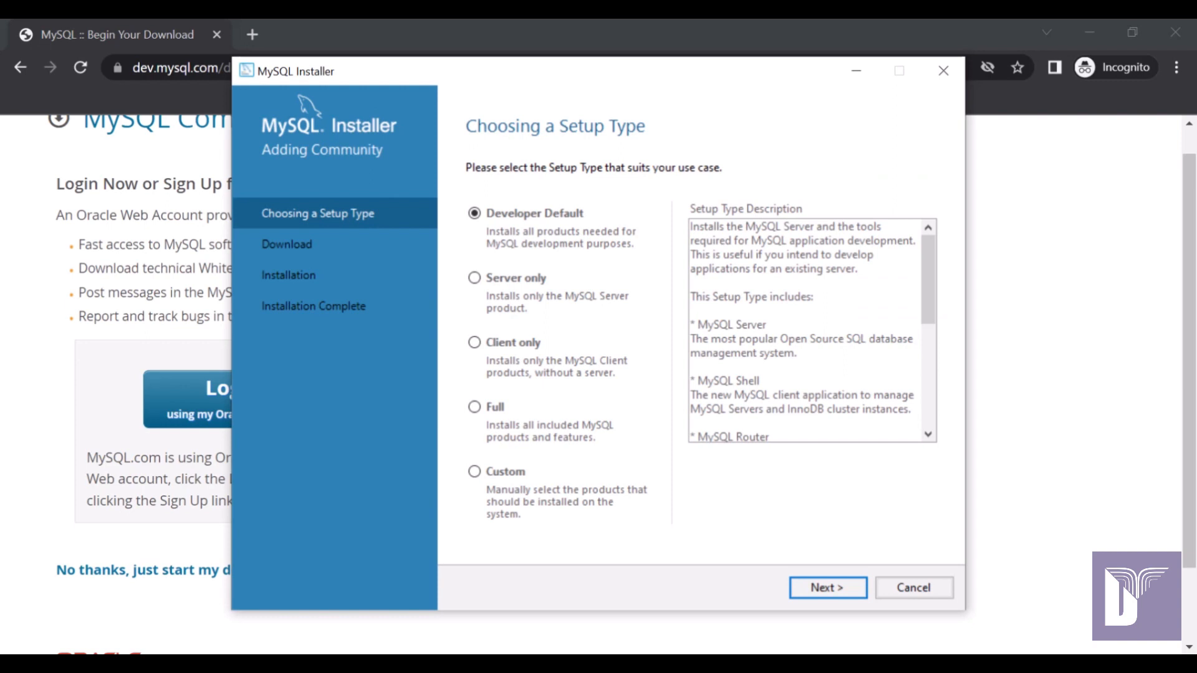
Review the Developer Default description, including MySQL Workbench, and proceed with that setup type.
scroll(810, 331, "down", 2)
scroll(810, 330, "up", 2)
scroll(811, 330, "down", 3)
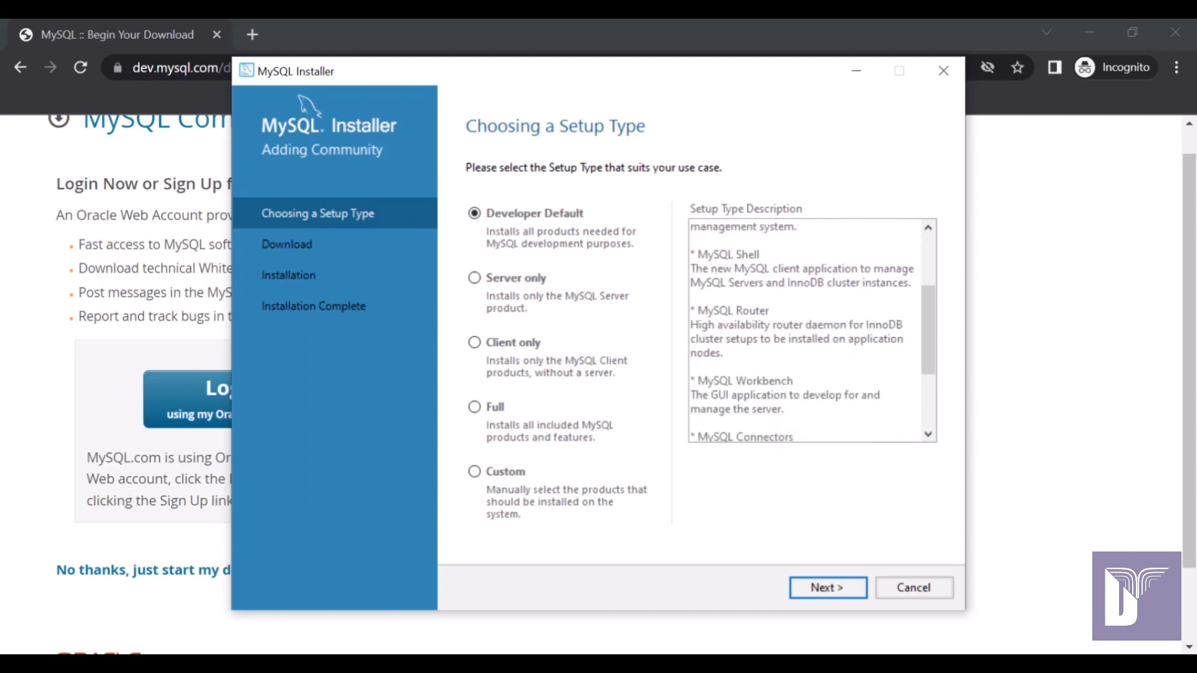
scroll(810, 330, "down", 1)
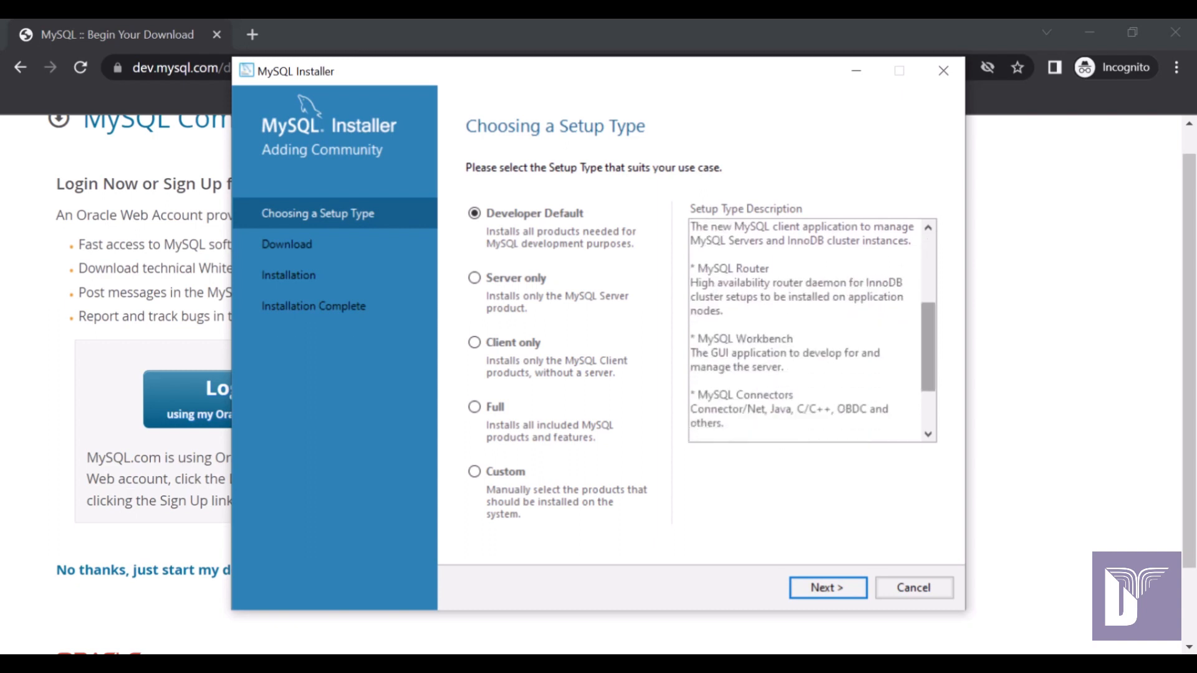
scroll(928, 346, "down", 2)
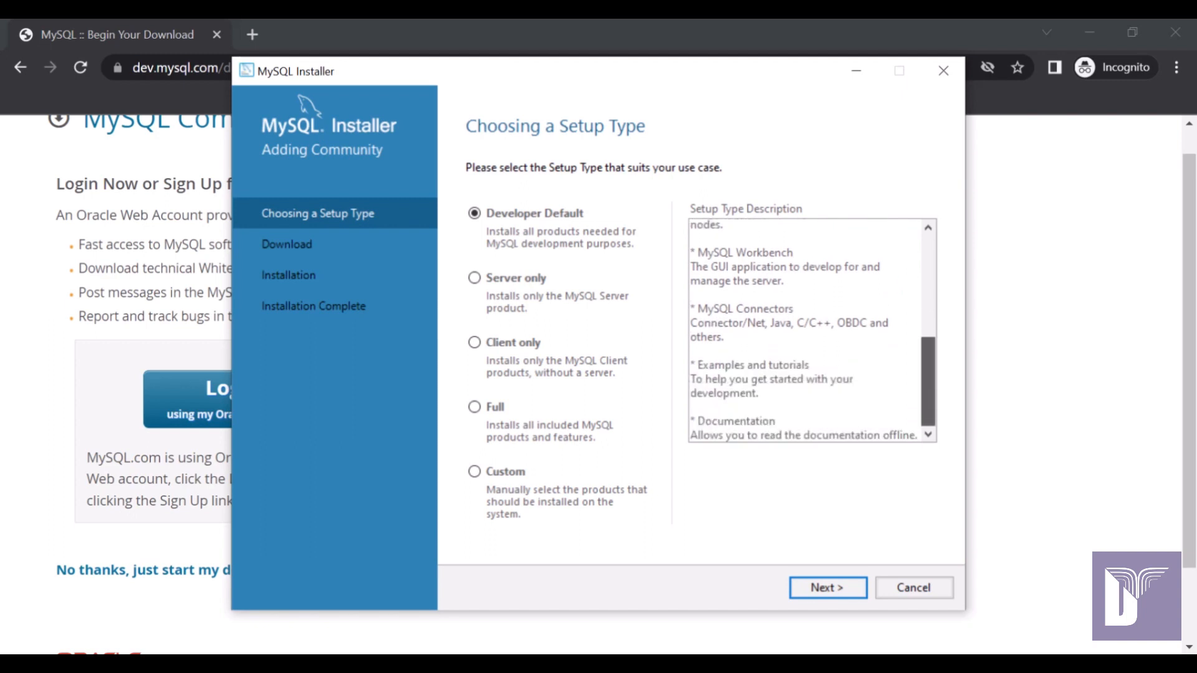
scroll(812, 331, "up", 5)
scroll(810, 331, "up", 2)
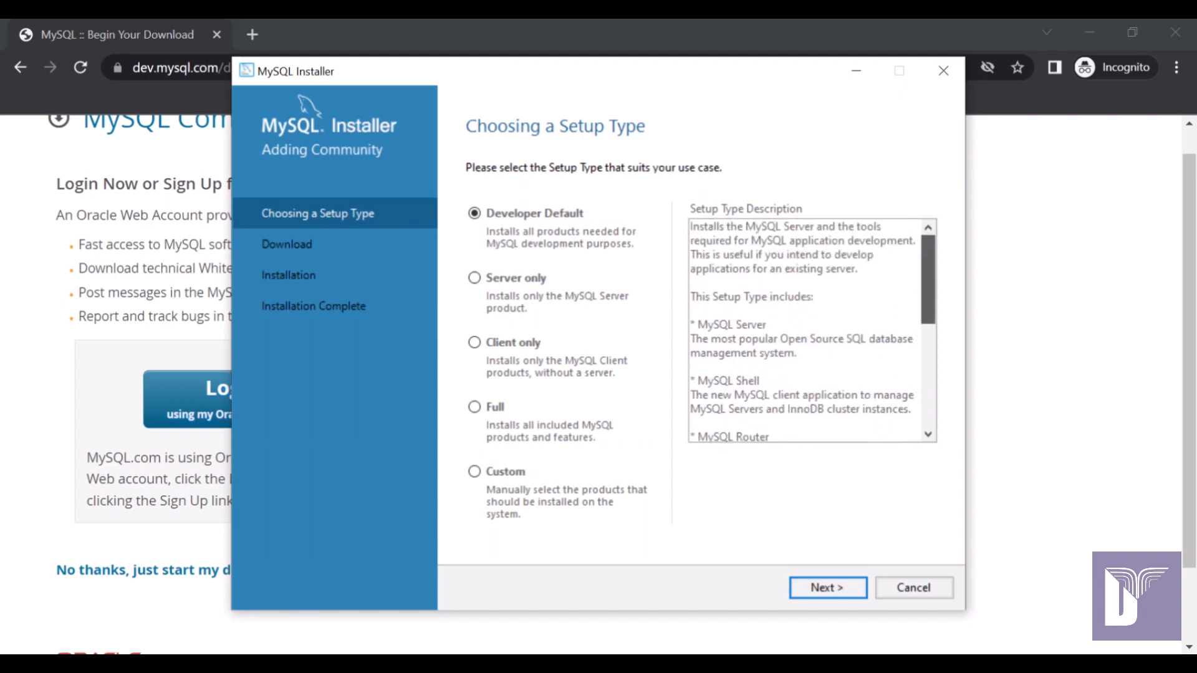
scroll(810, 330, "down", 3)
scroll(811, 331, "down", 2)
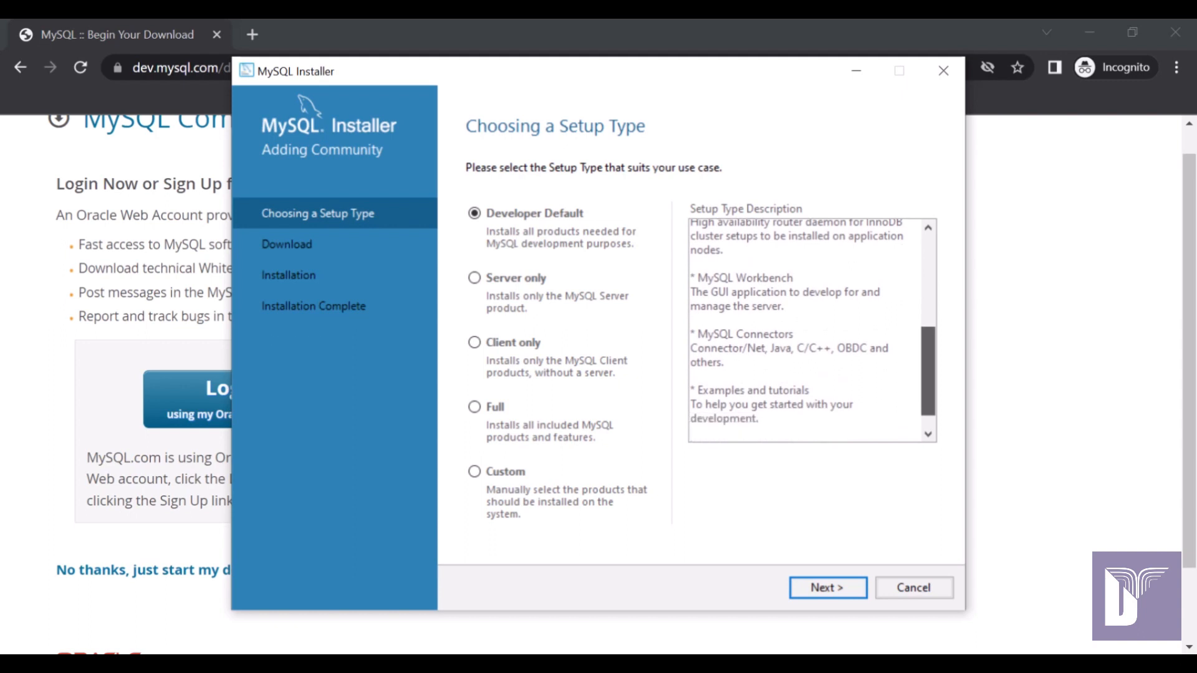
left_click_drag(695, 279, 800, 281)
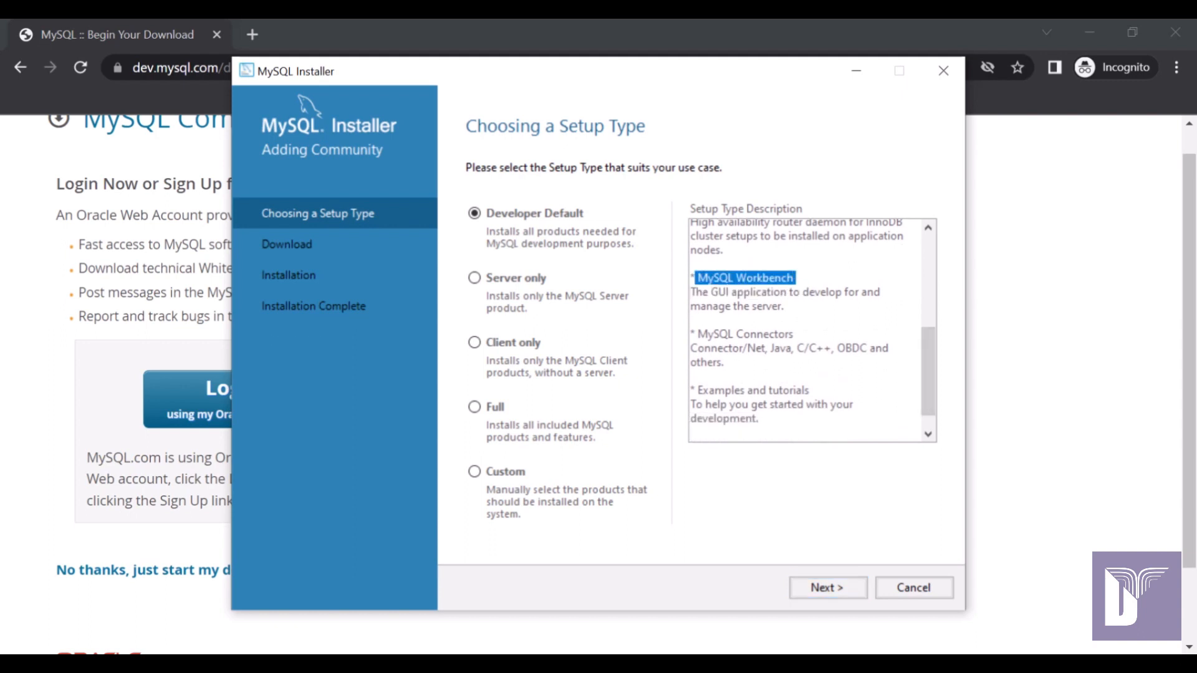
scroll(810, 331, "down", 1)
scroll(810, 330, "up", 4)
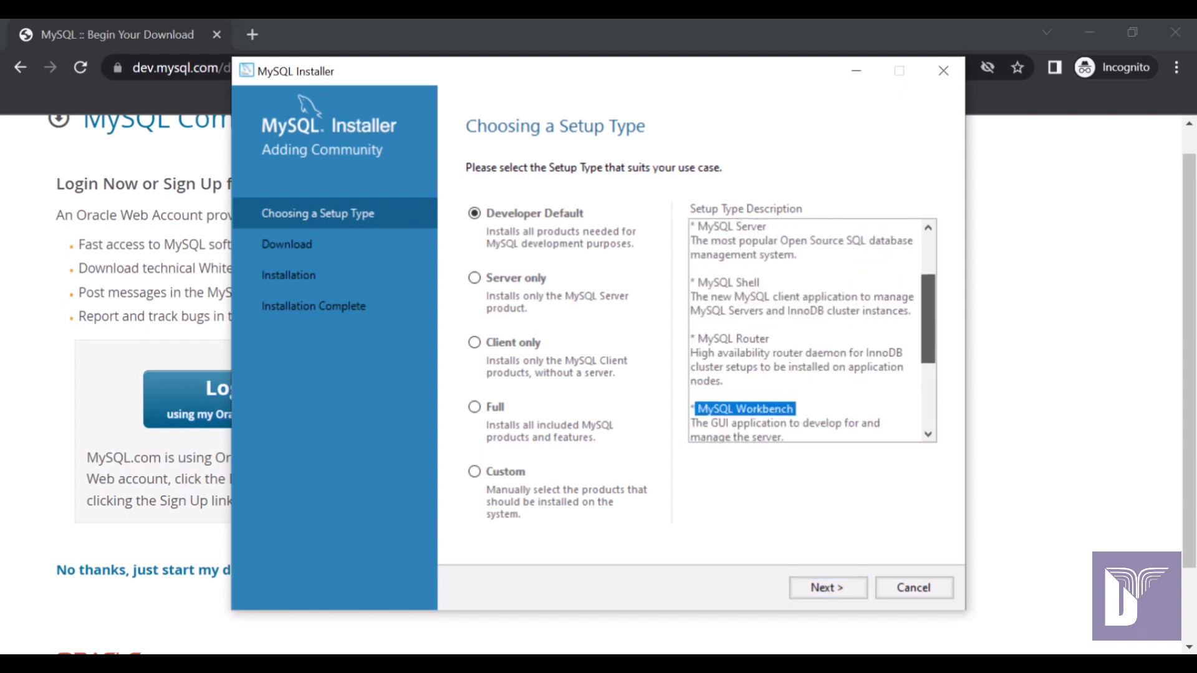
scroll(810, 330, "up", 2)
left_click_drag(695, 308, 771, 308)
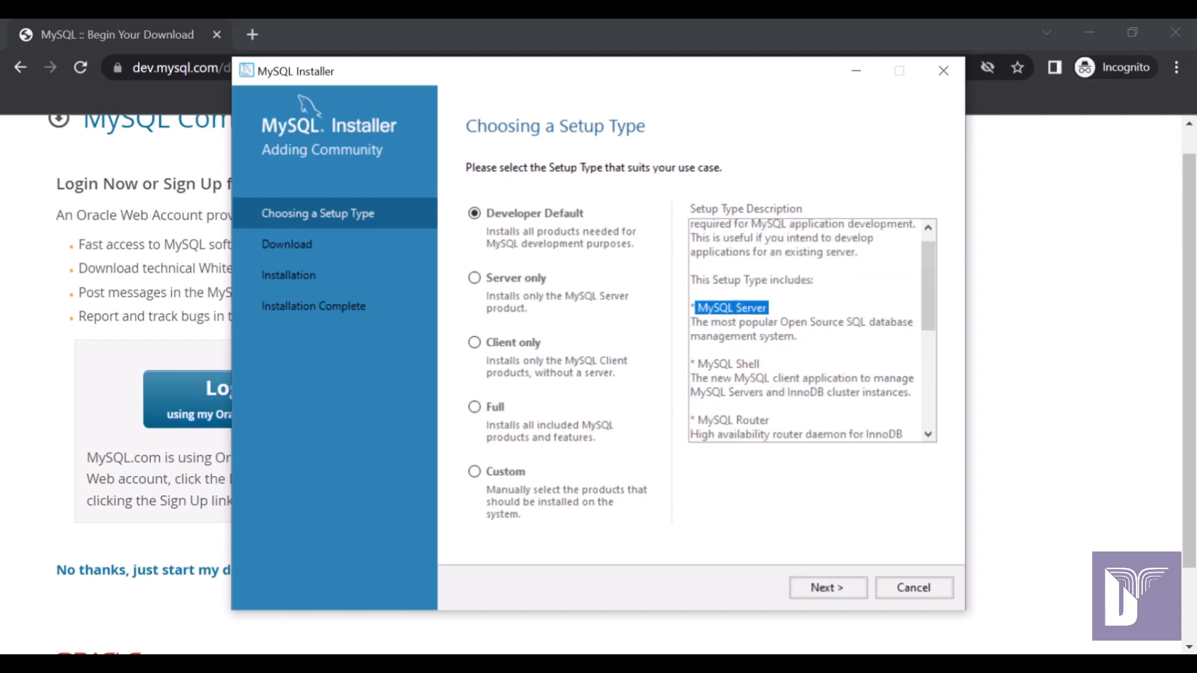
left_click(828, 587)
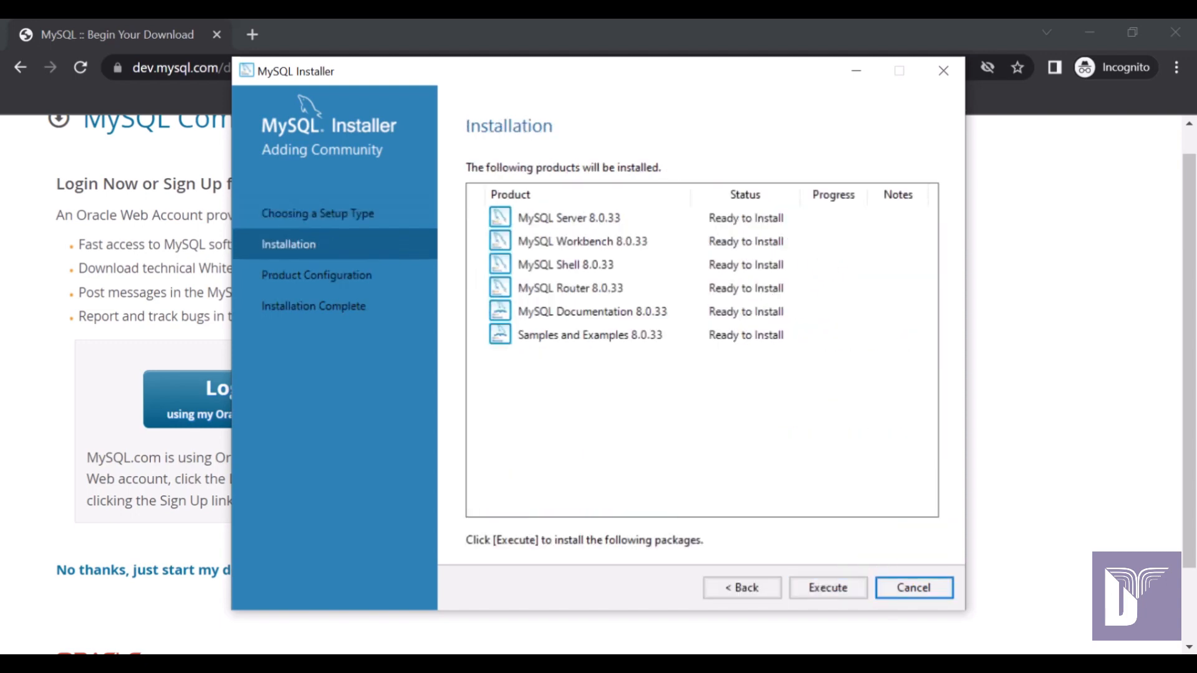
Check the 8.0.33 Server, Workbench, Shell, Router and Documentation entries, then start the installation.
left_click(569, 217)
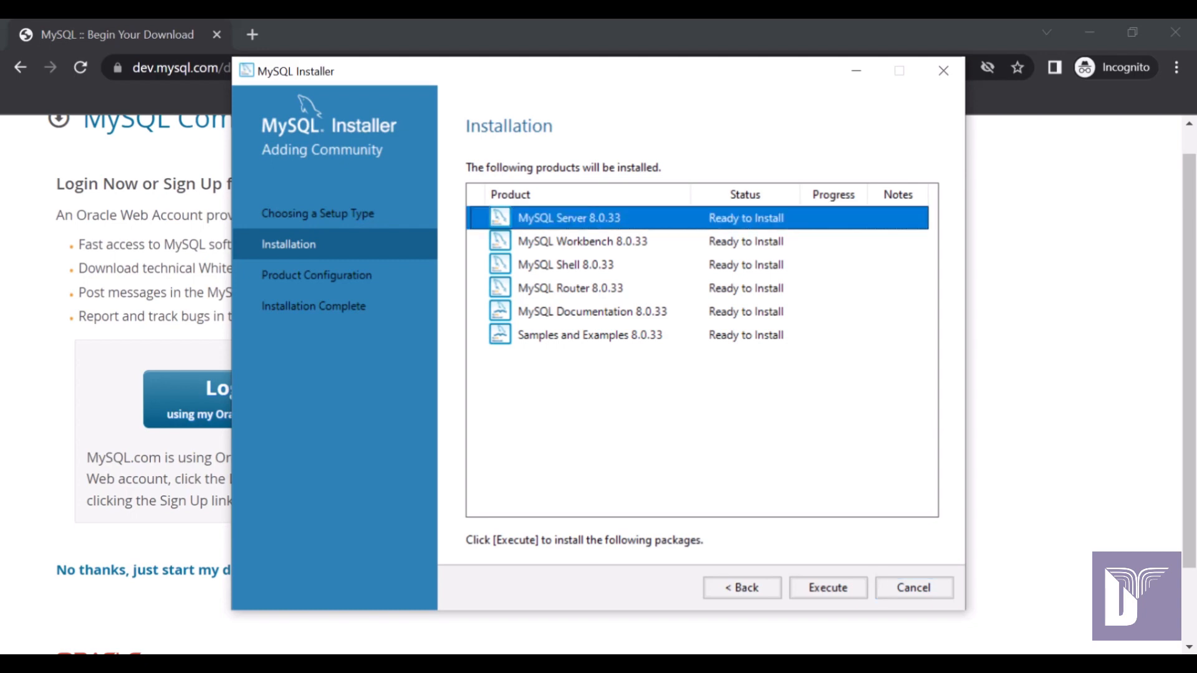
left_click(582, 241)
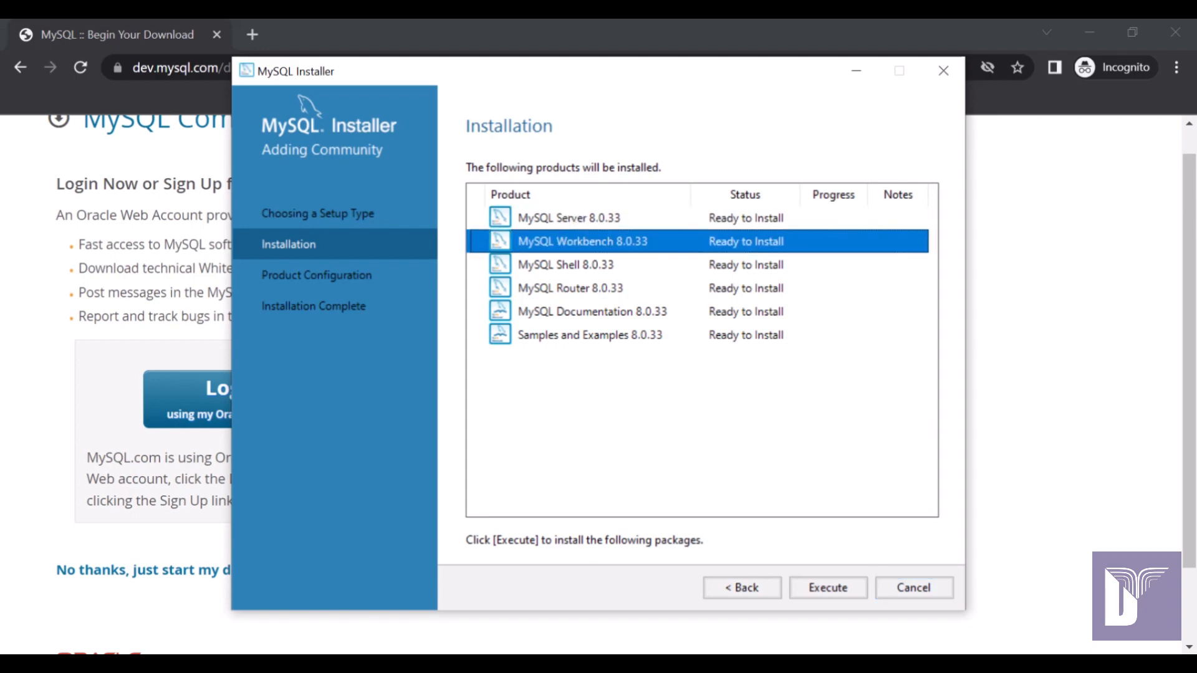
left_click(566, 265)
left_click(570, 288)
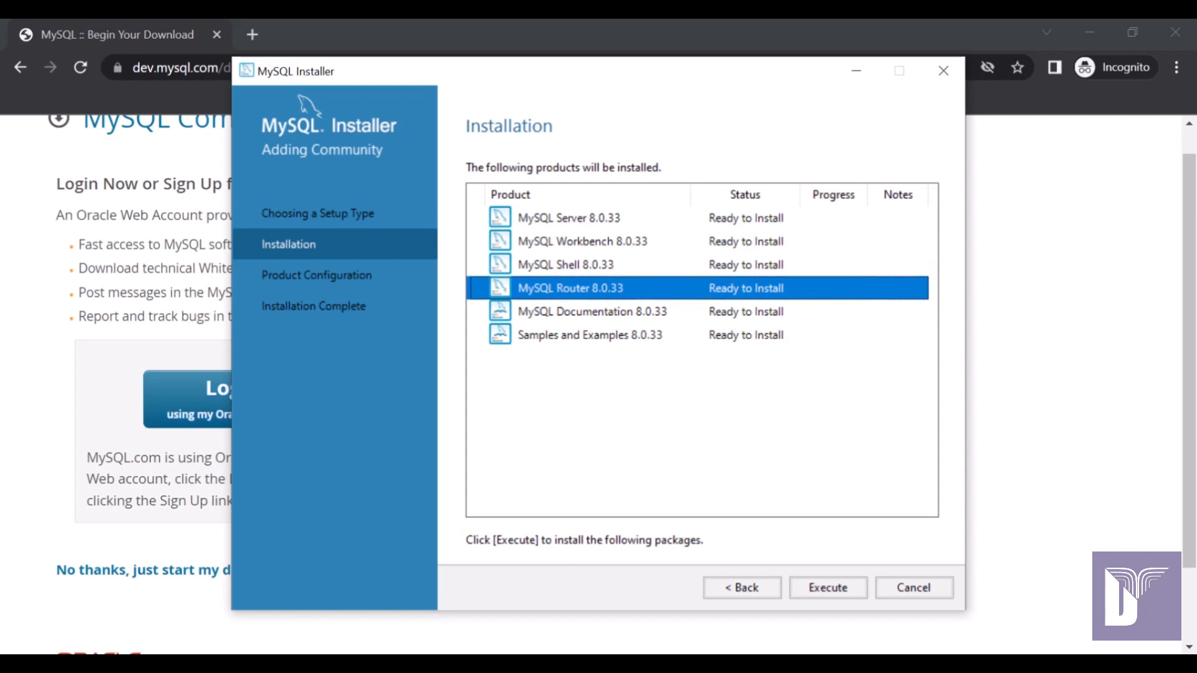
left_click(592, 312)
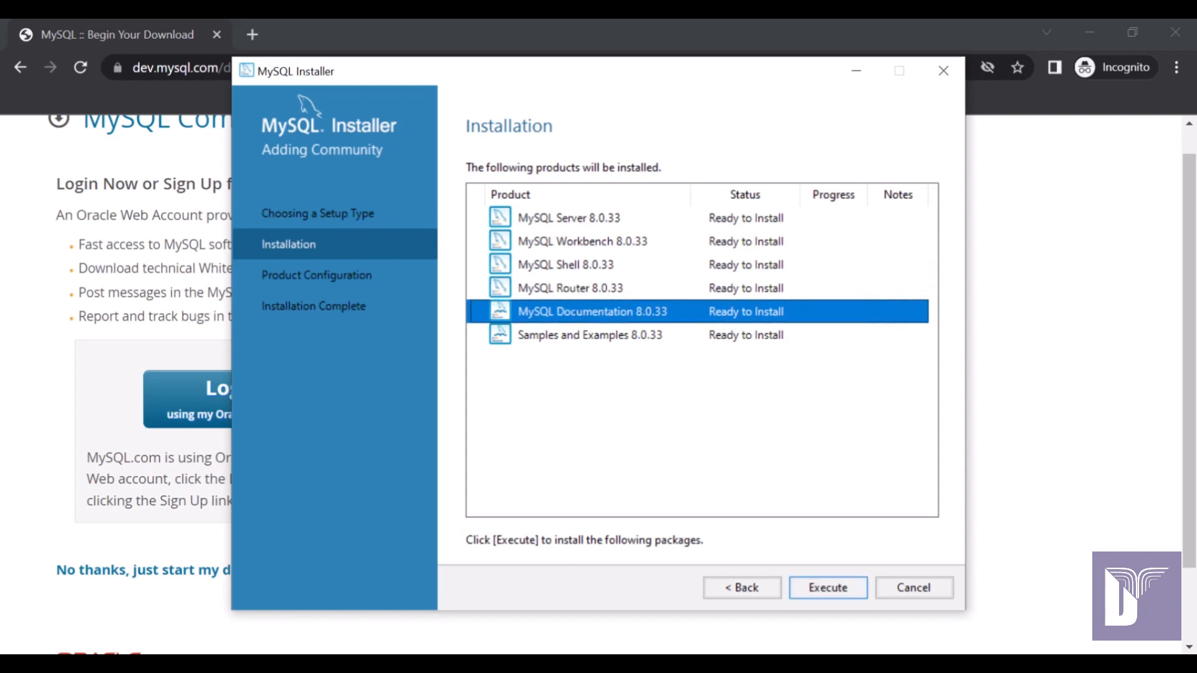
left_click(828, 587)
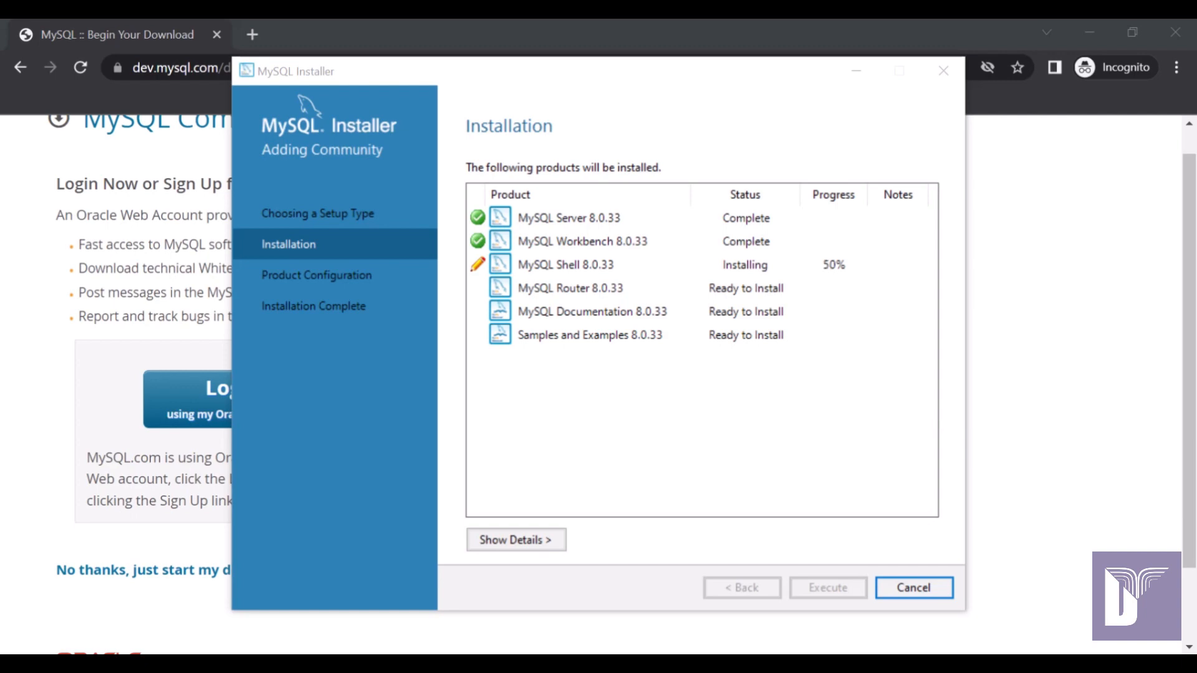
Show the detailed installation log, then hide it again.
left_click(516, 540)
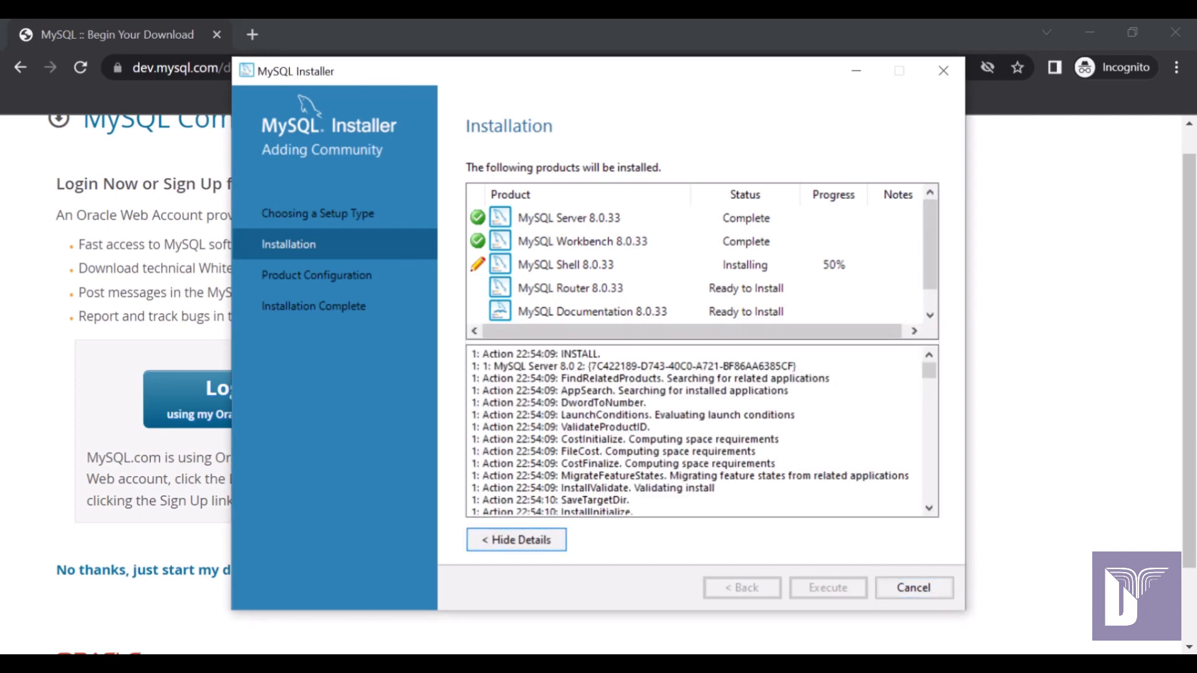
key("space")
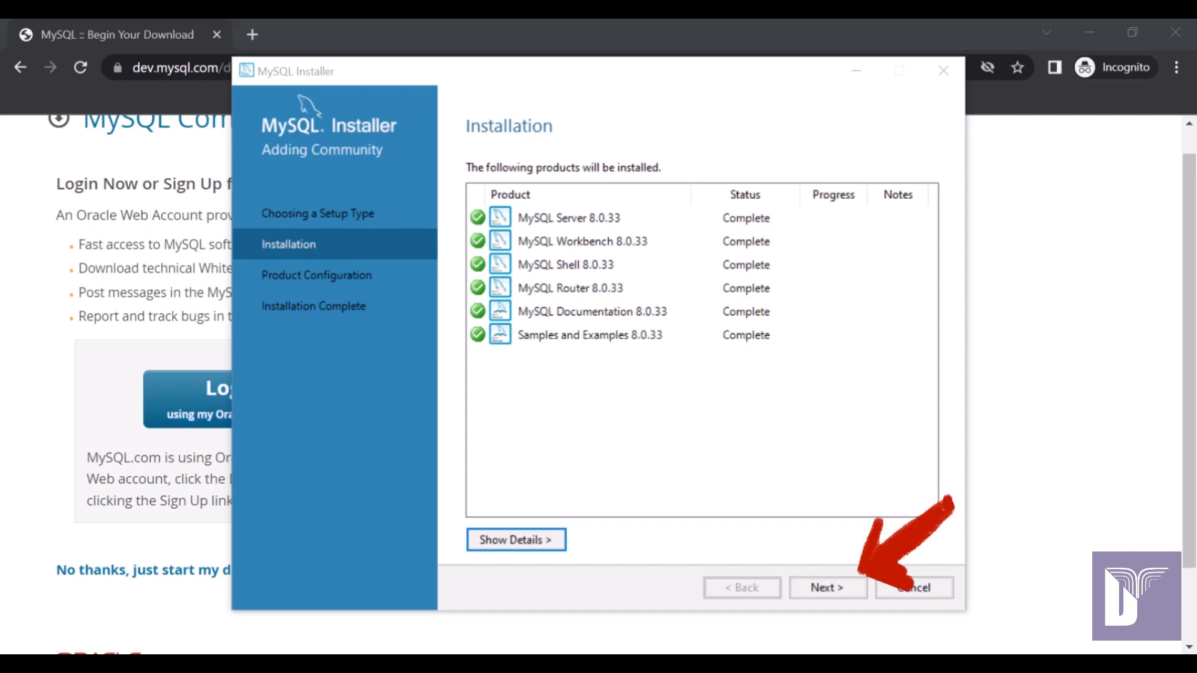
Set up MySQL Server 8.0.33 as Development Computer with port 3306 and X Protocol port 33060.
left_click(828, 587)
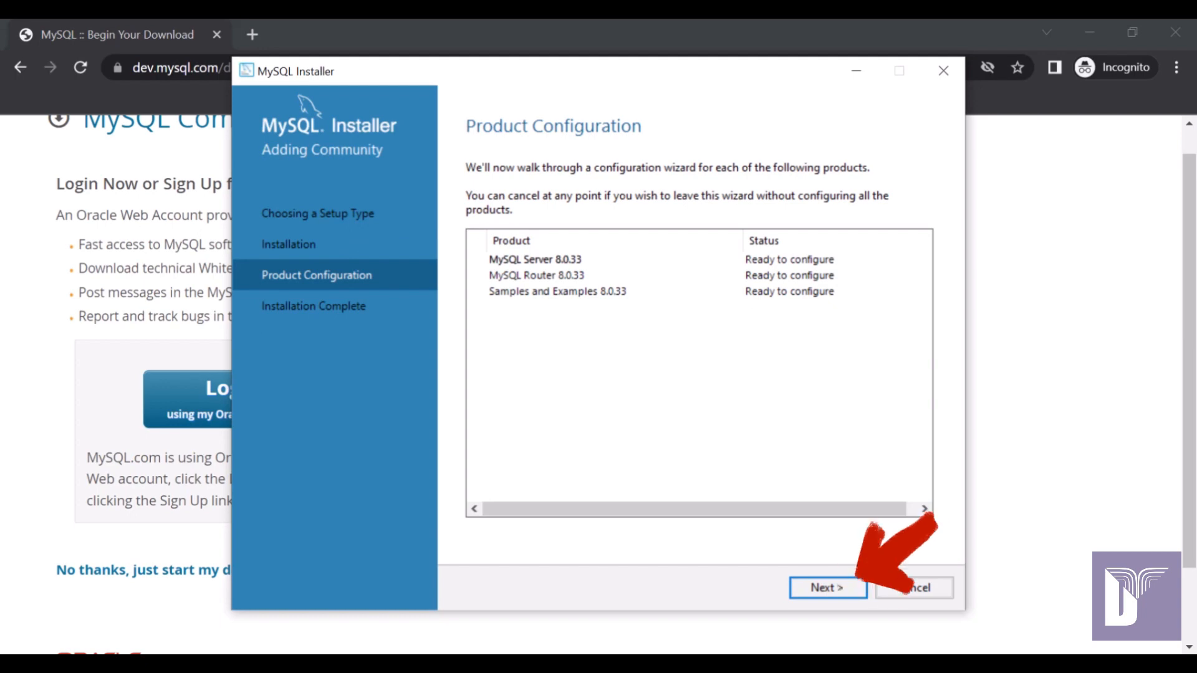
left_click(827, 588)
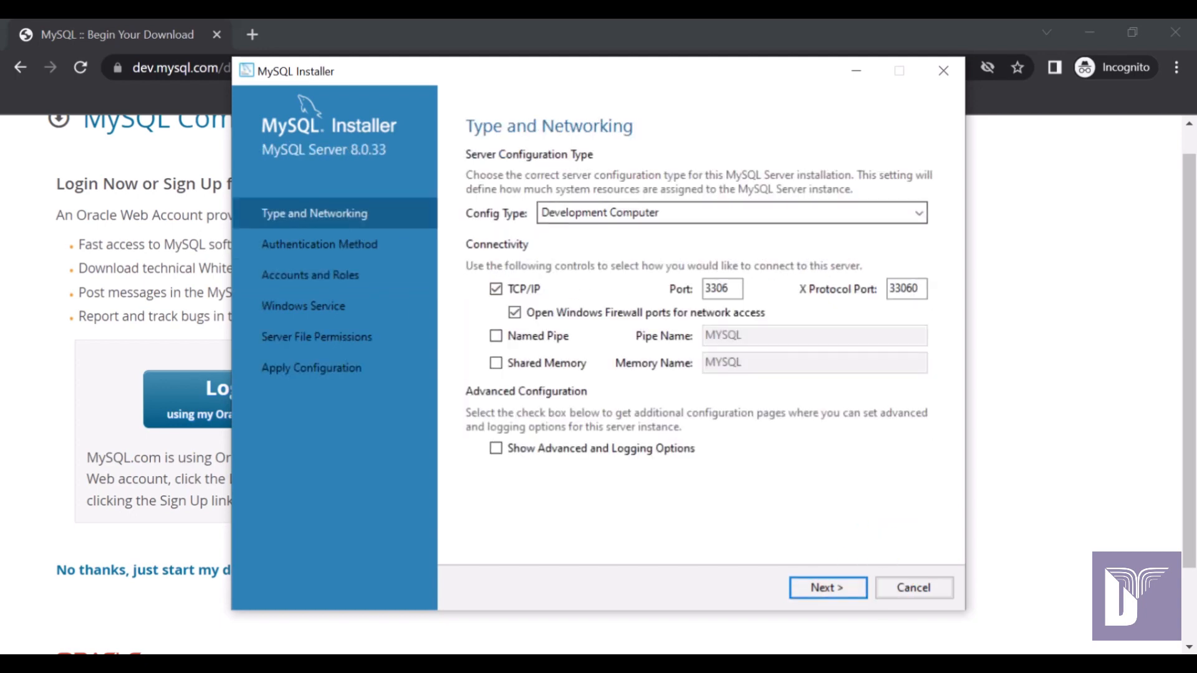
left_click(919, 213)
left_click(919, 213)
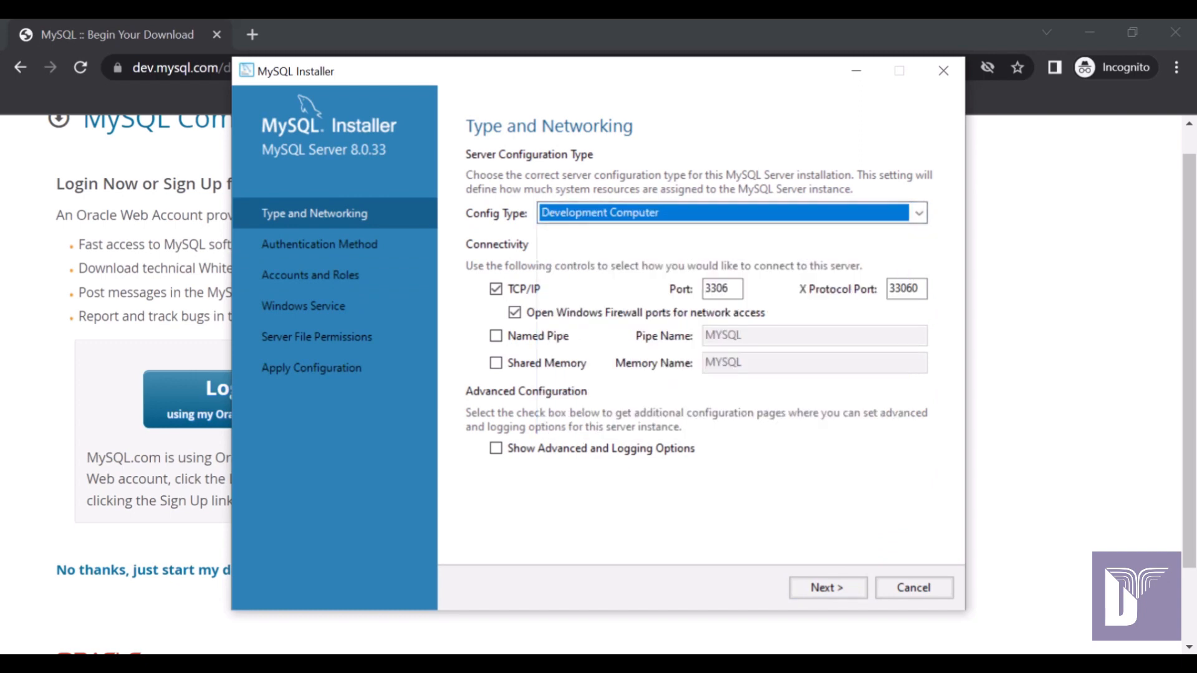
left_click(717, 288)
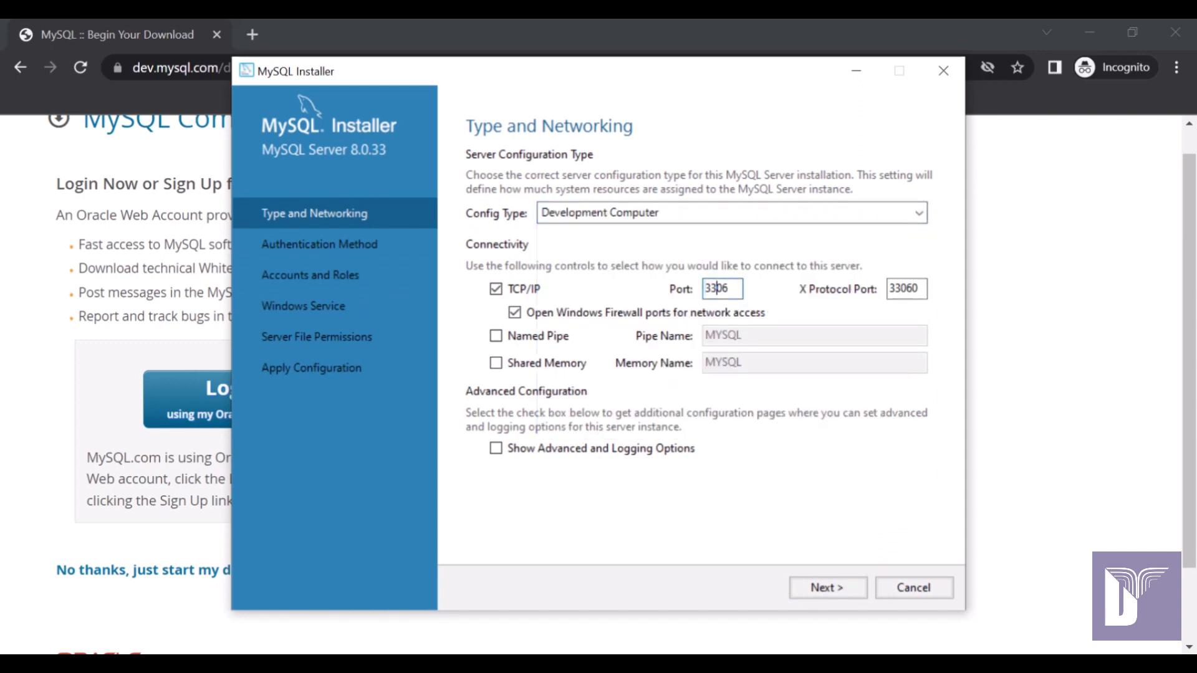
double_click(903, 288)
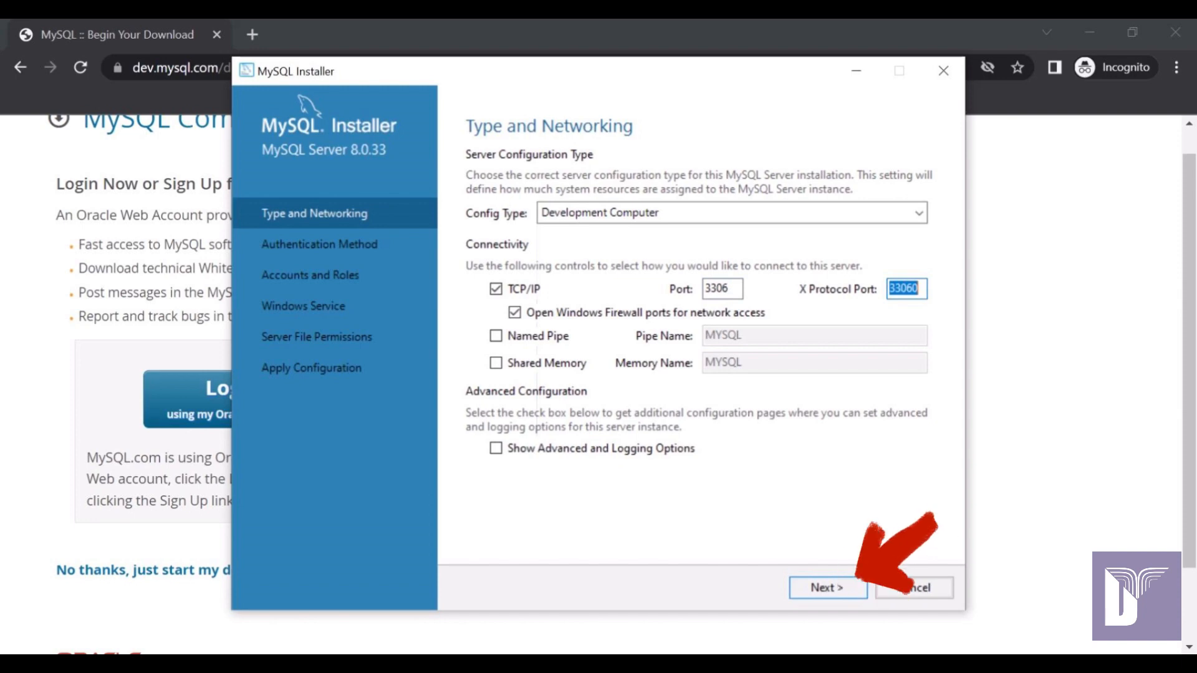
left_click(828, 588)
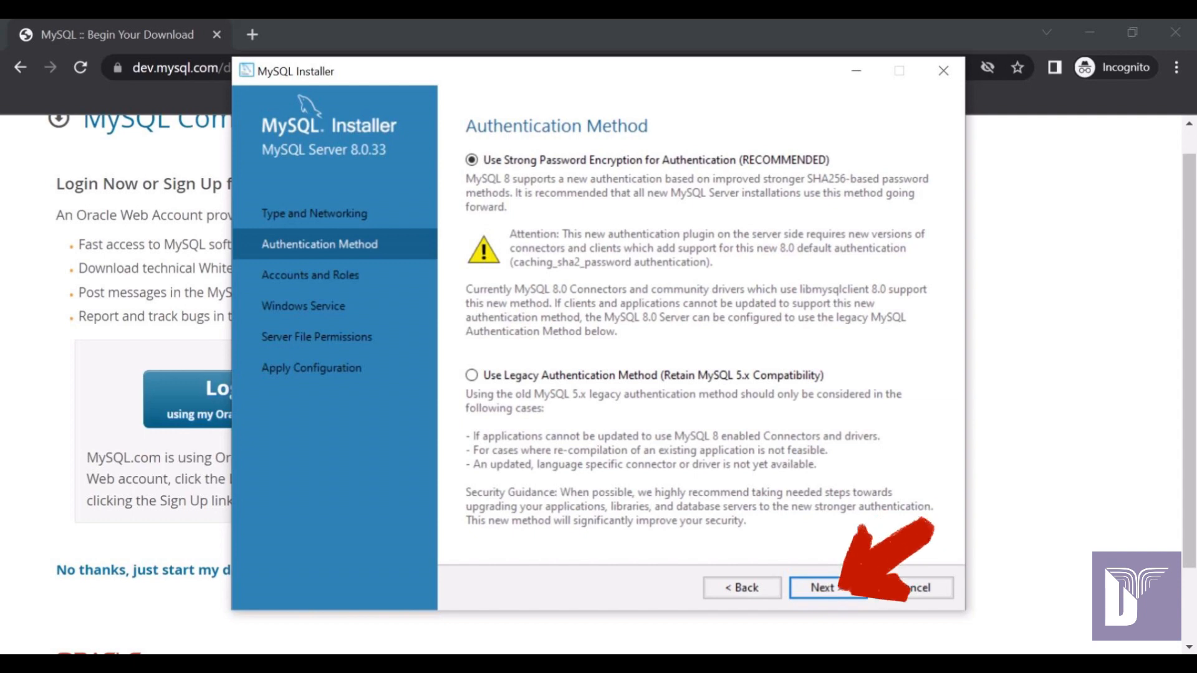
Keep strong password authentication and enter and confirm the root account password.
key("Return")
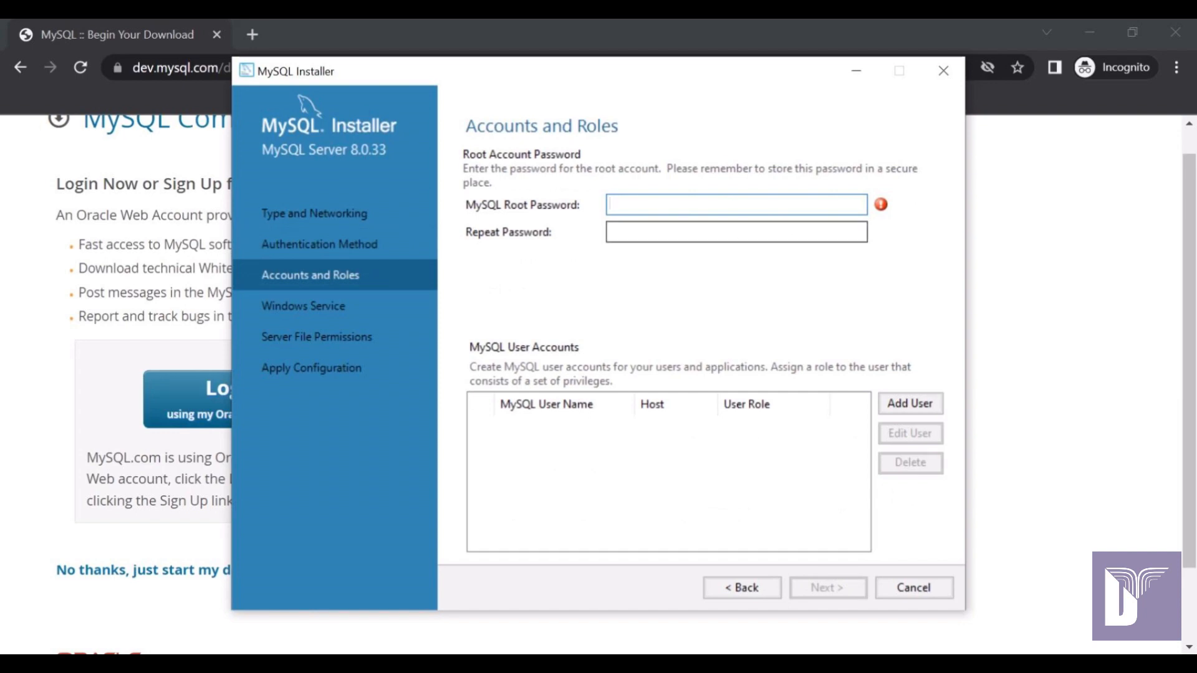
type("a•••")
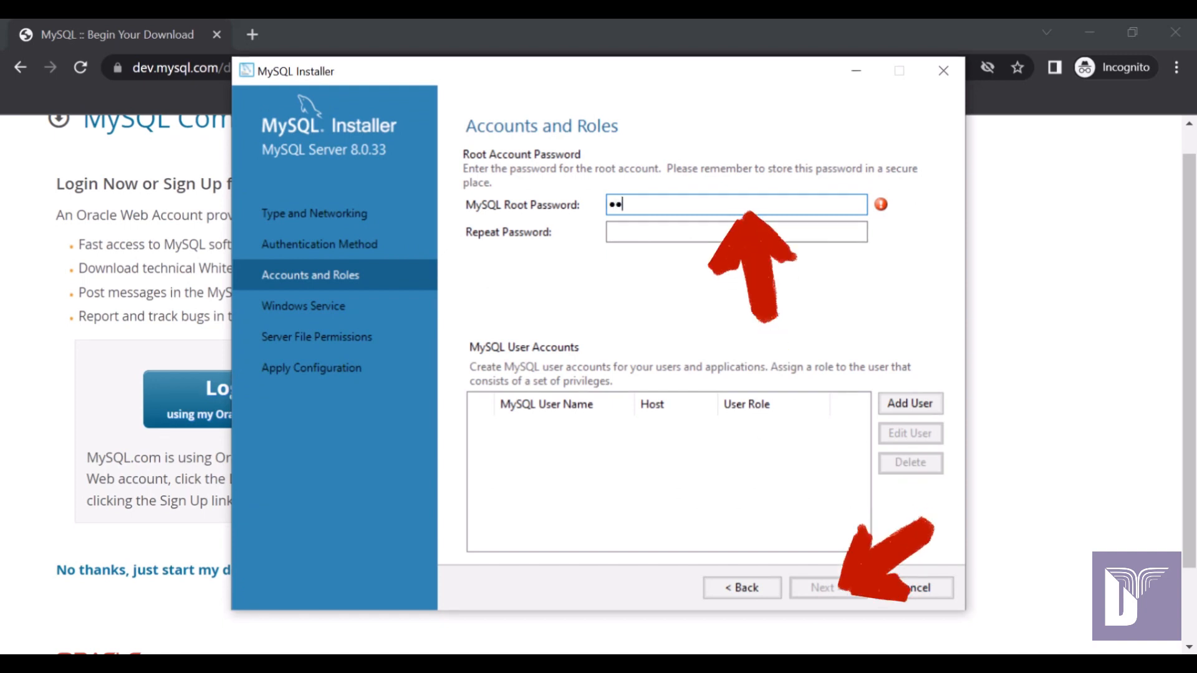
left_click(745, 232)
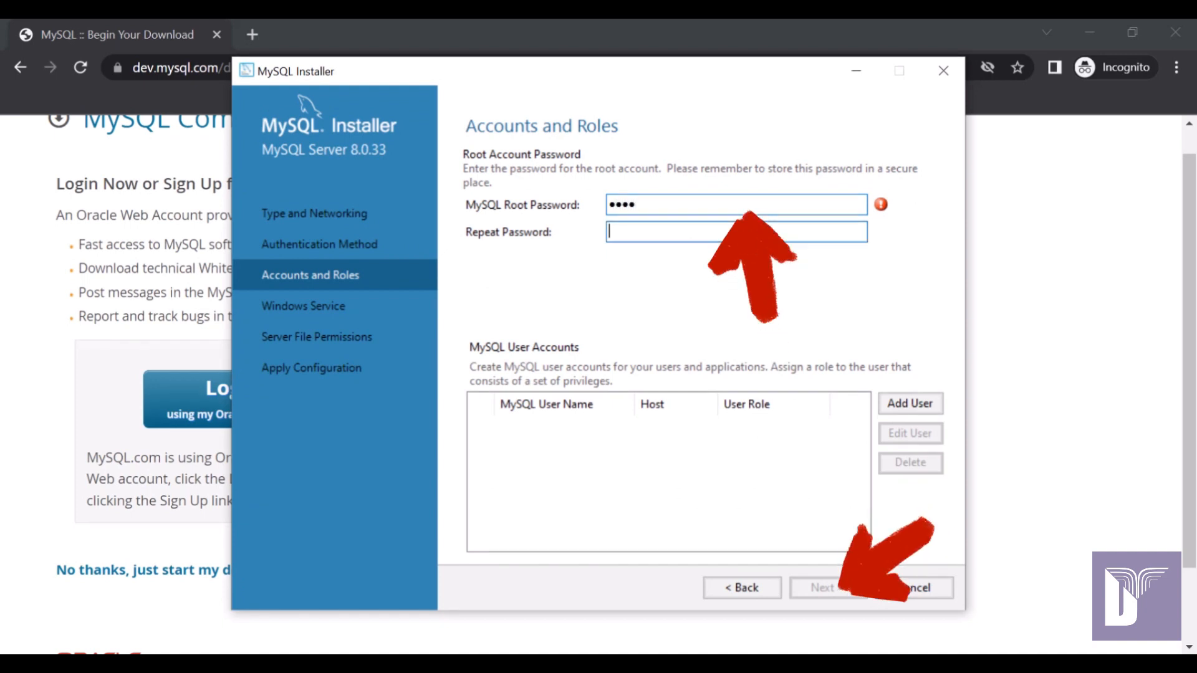
type("••••")
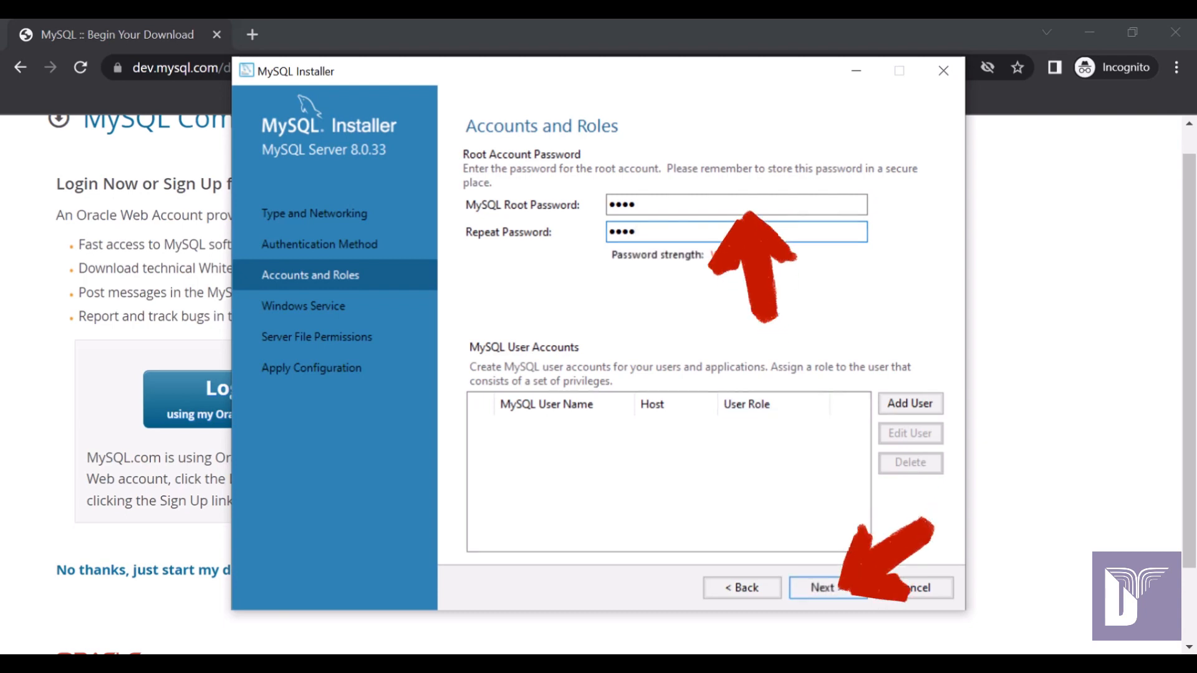
left_click(828, 587)
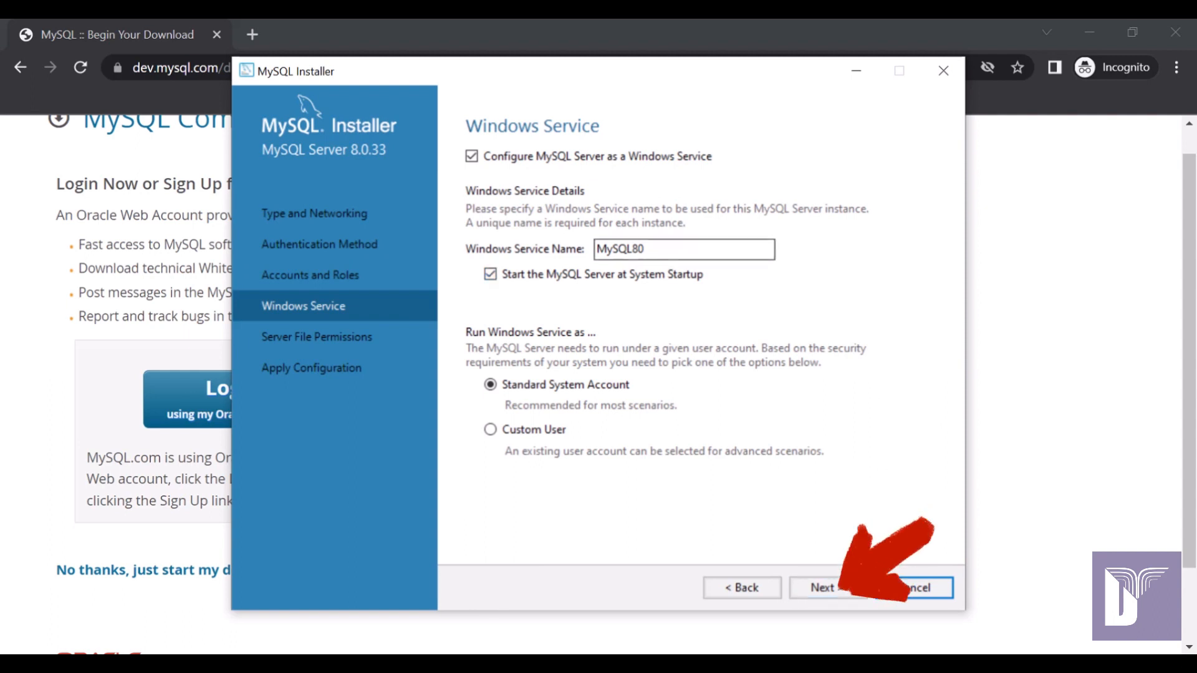
Keep the MySQL80 service and full-access data-folder permissions for service user and administrators.
double_click(620, 249)
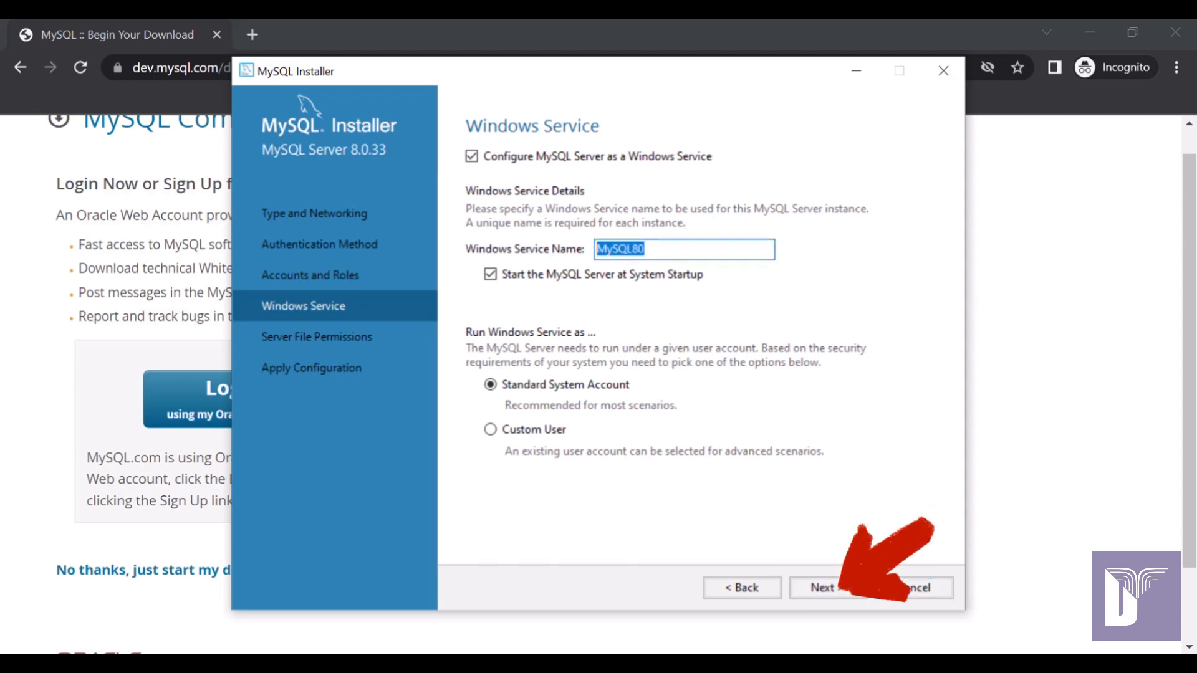
left_click(817, 587)
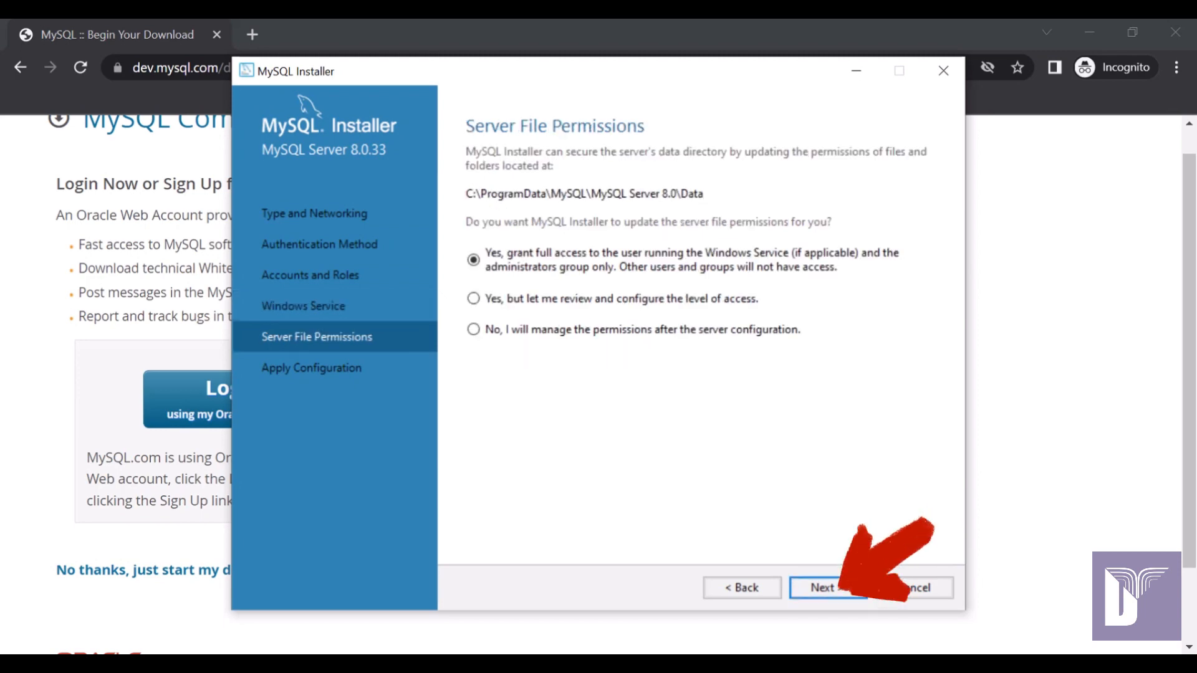
left_click(473, 298)
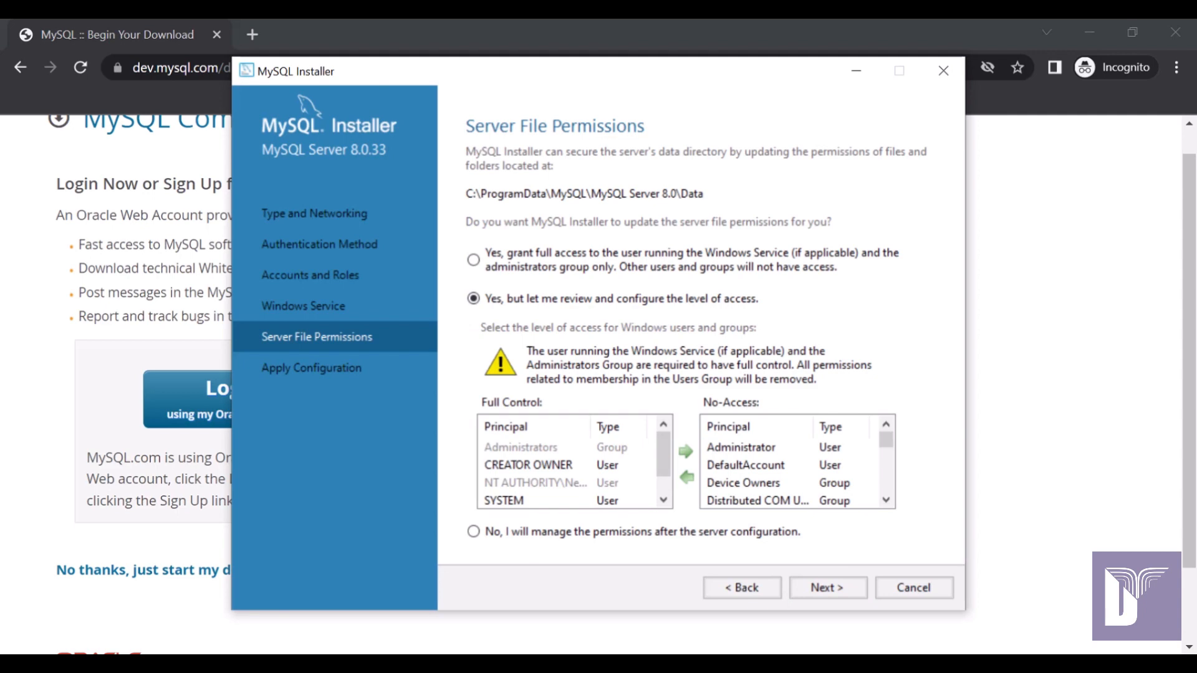
scroll(796, 473, "down", 5)
scroll(796, 474, "up", 5)
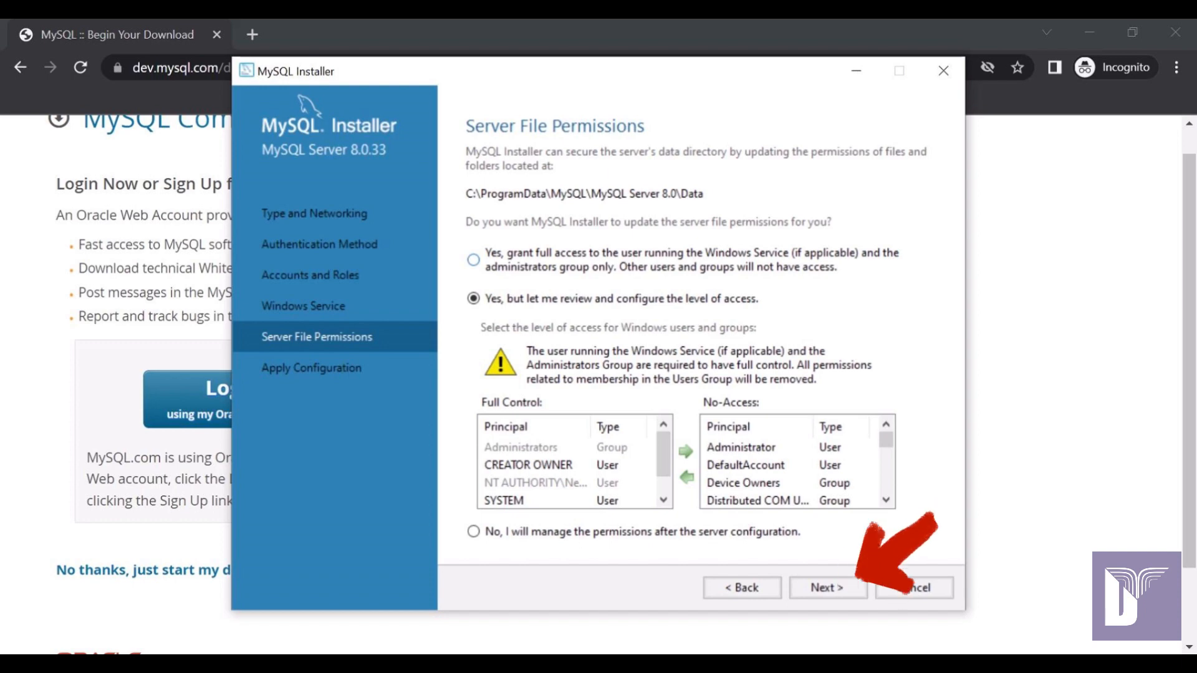
left_click(473, 259)
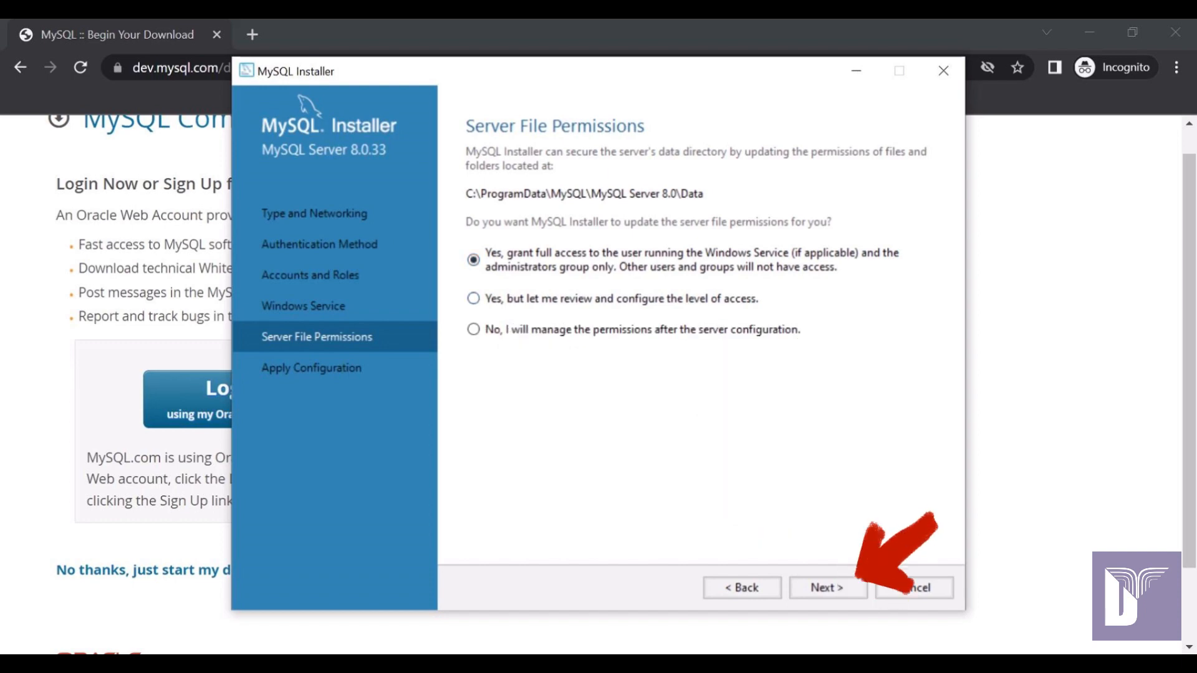
left_click(827, 587)
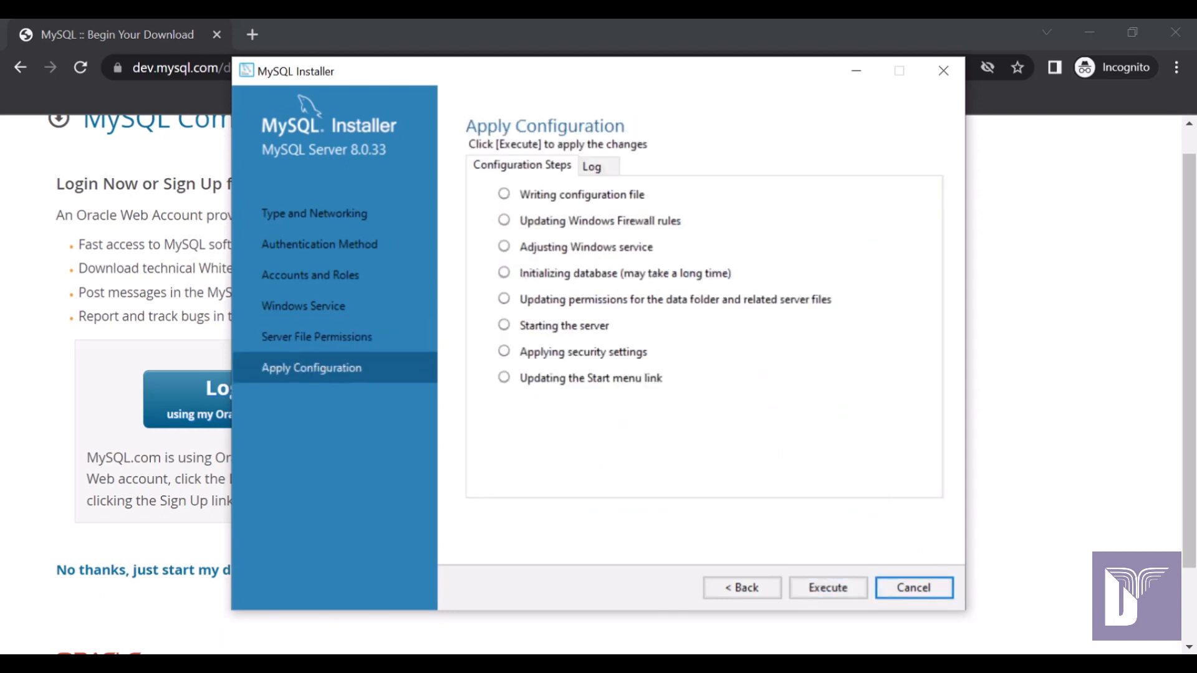
Execute all eight server configuration steps and return to Product Configuration.
left_click(827, 587)
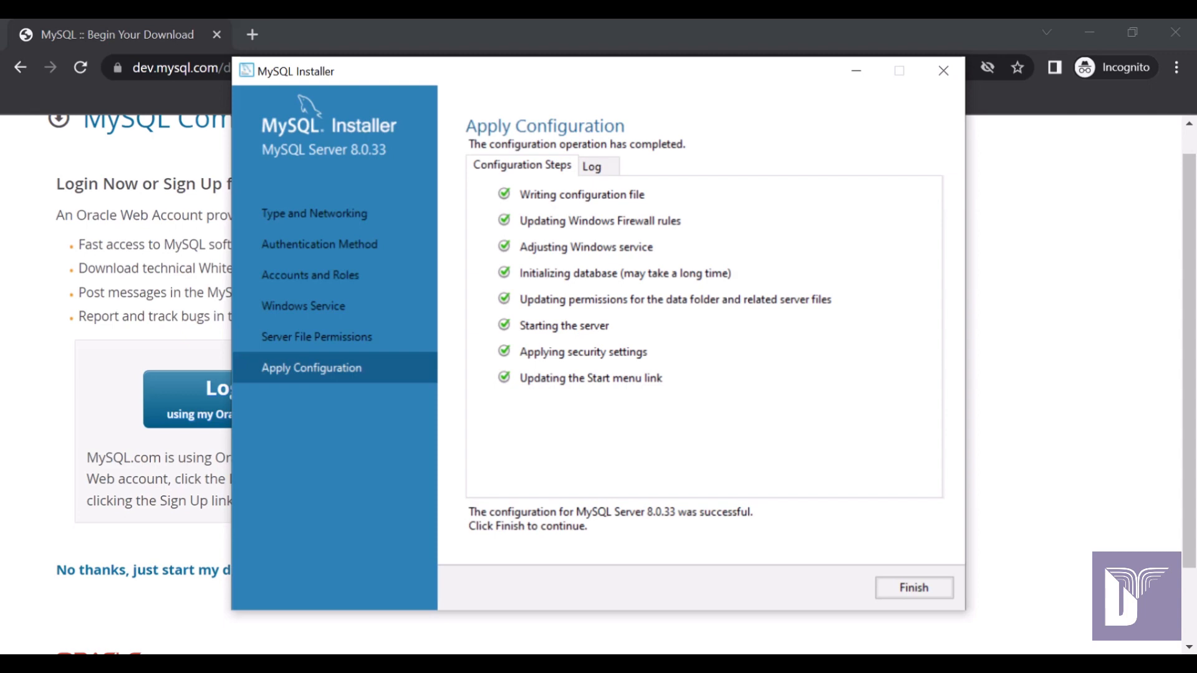
left_click(913, 587)
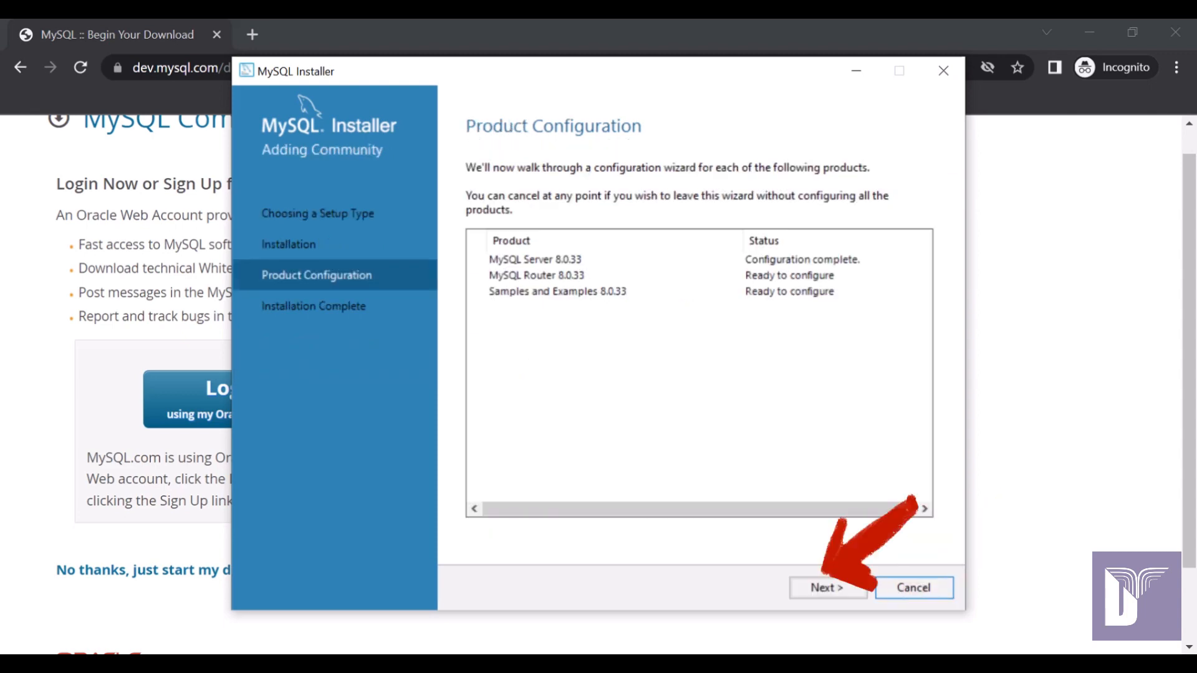
Skip MySQL Router setup and verify the root connection to Server 8.0.33 with the root password.
left_click(828, 588)
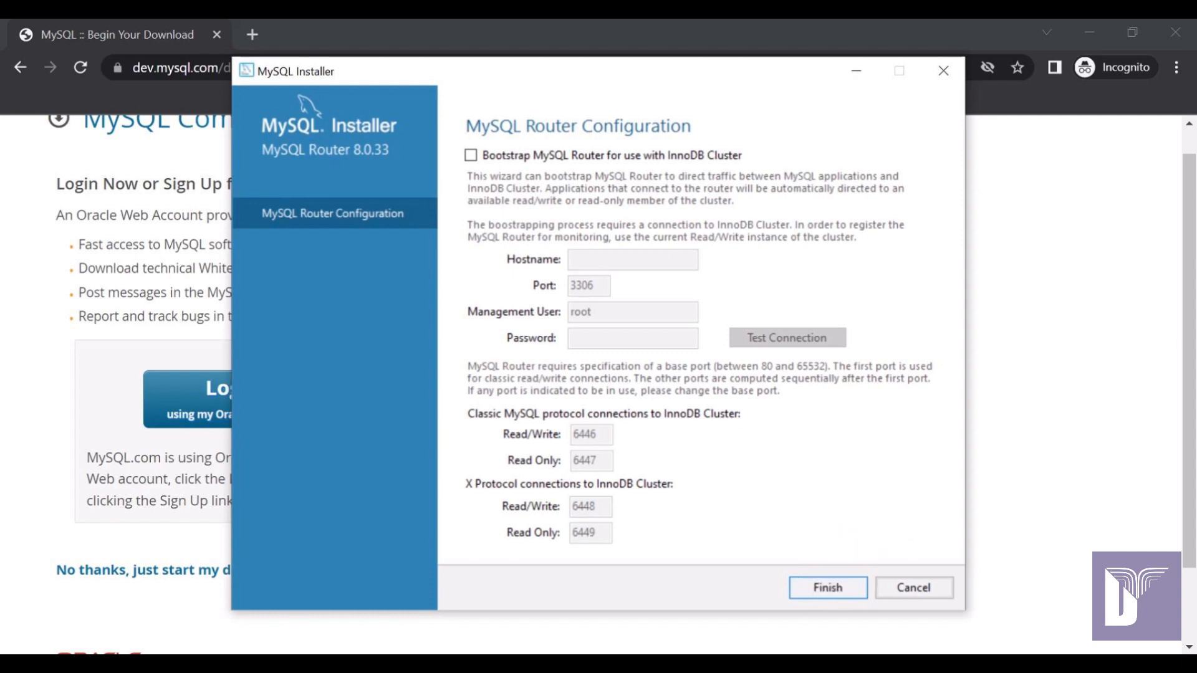
left_click(828, 587)
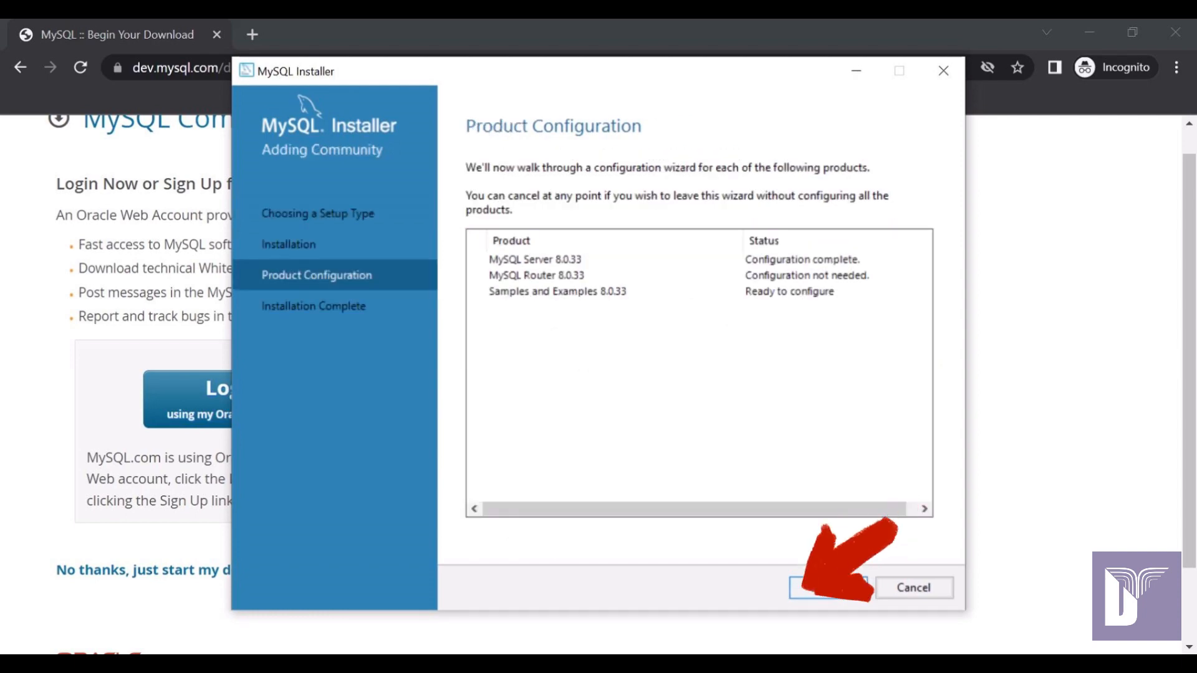
left_click(828, 587)
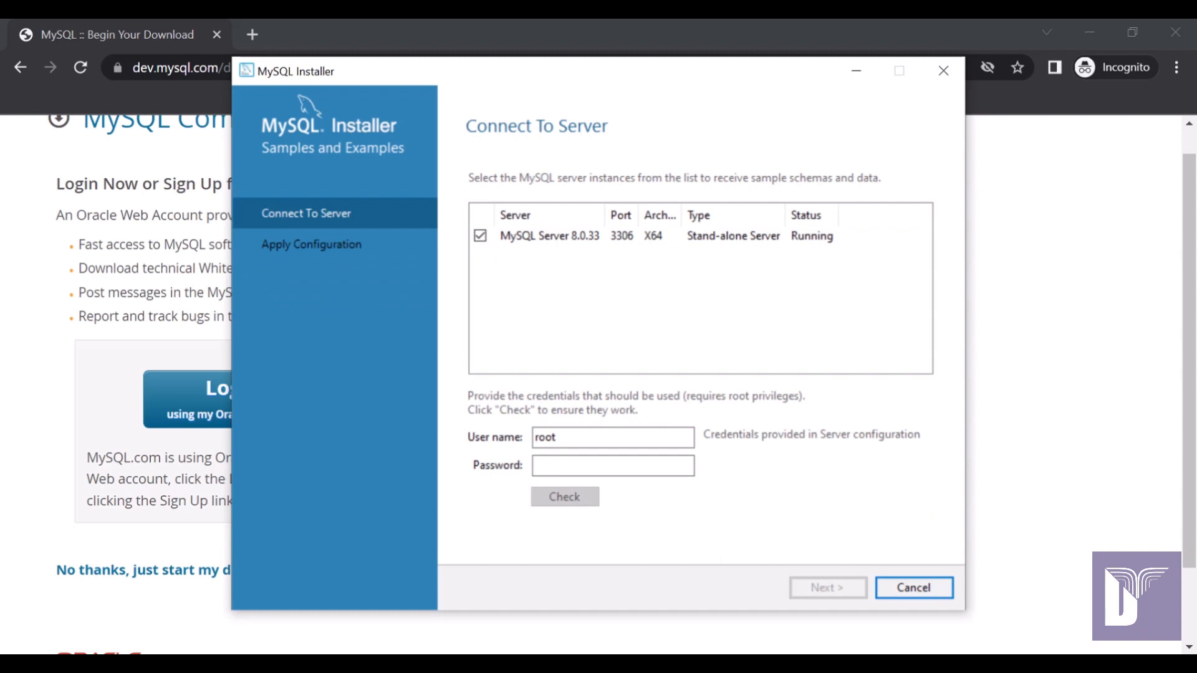
left_click(612, 466)
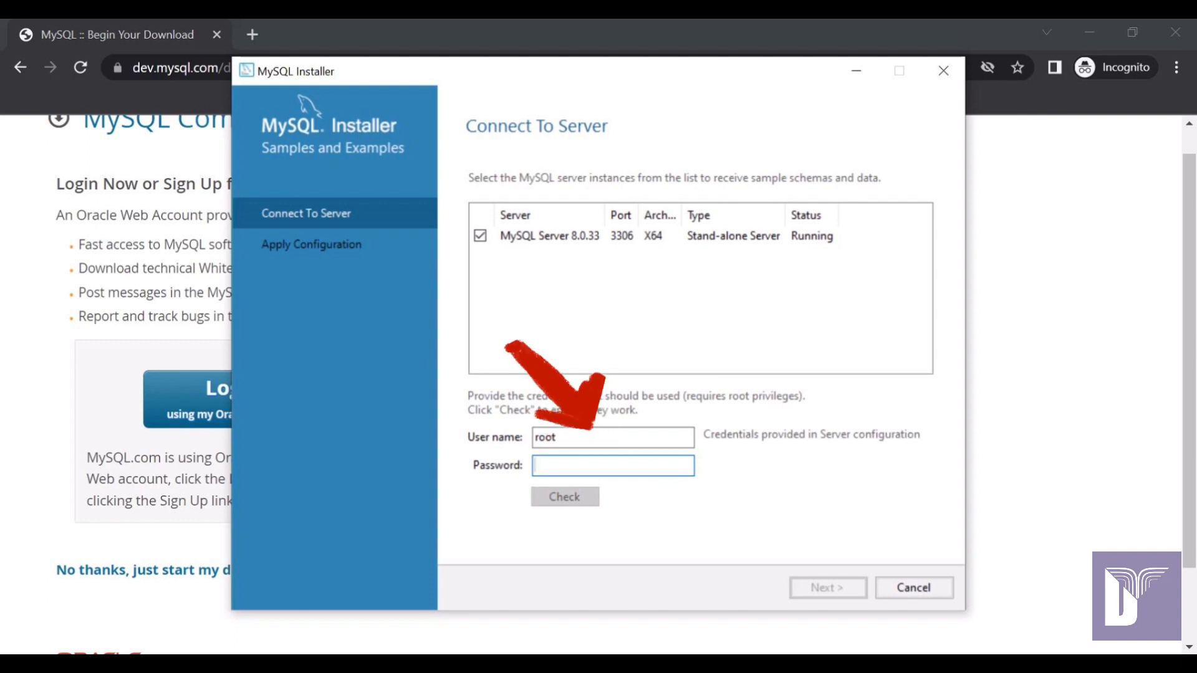
type("root")
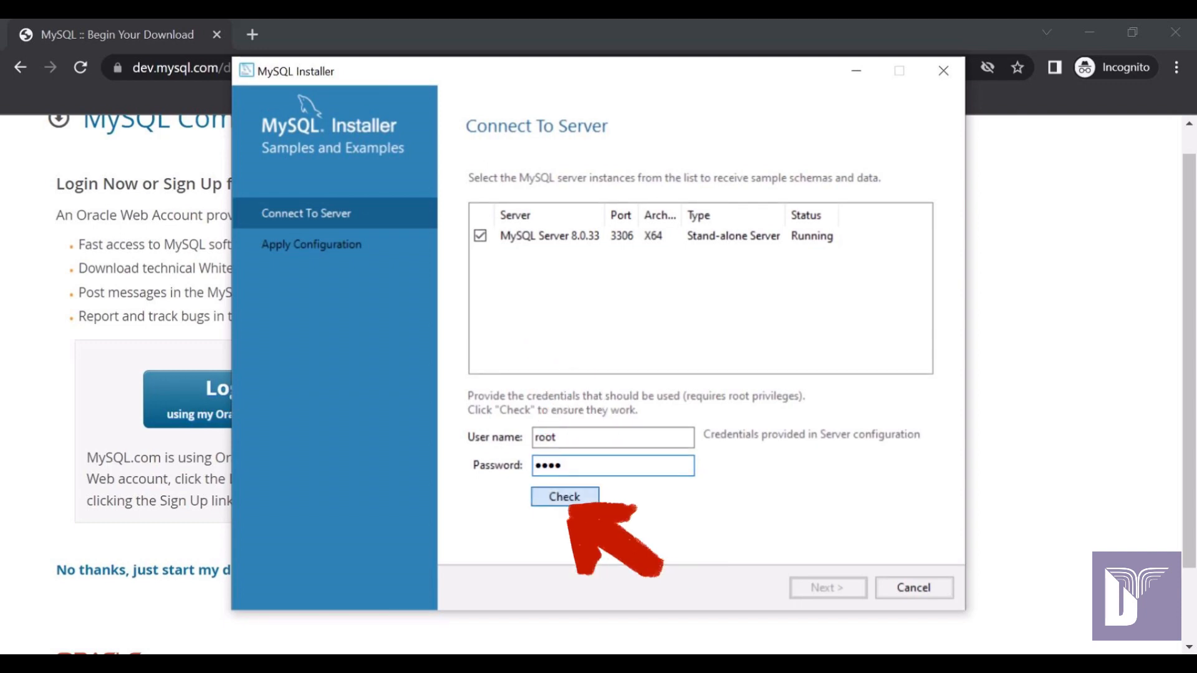
left_click(565, 496)
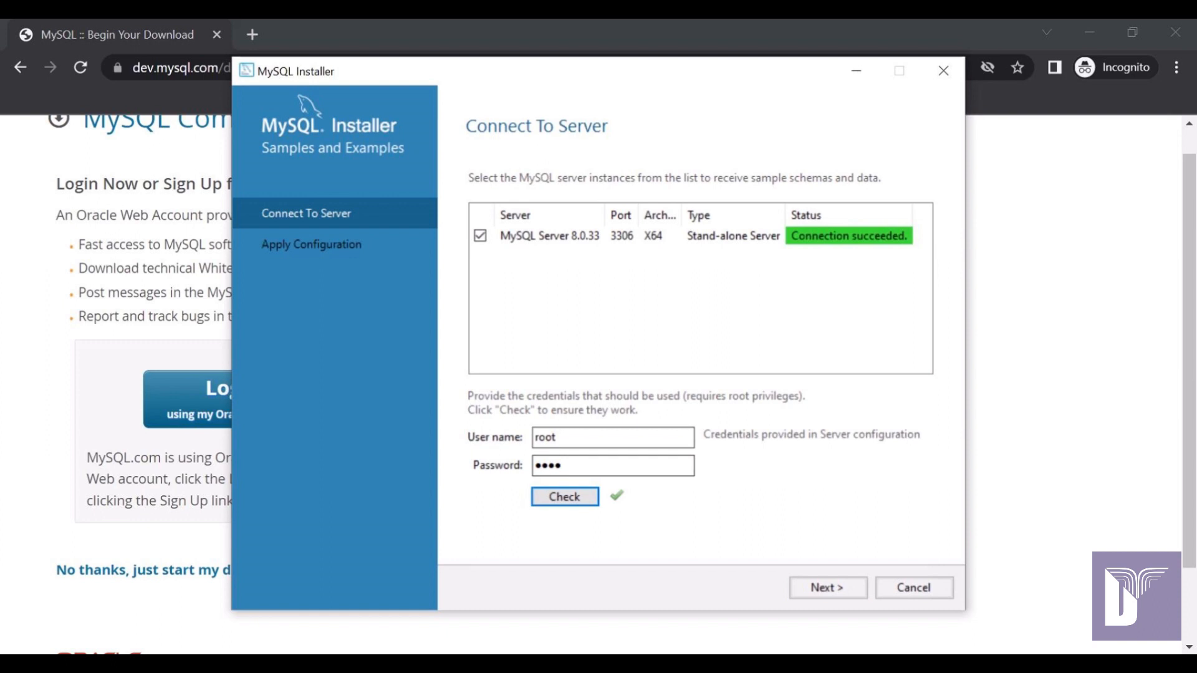
left_click(827, 588)
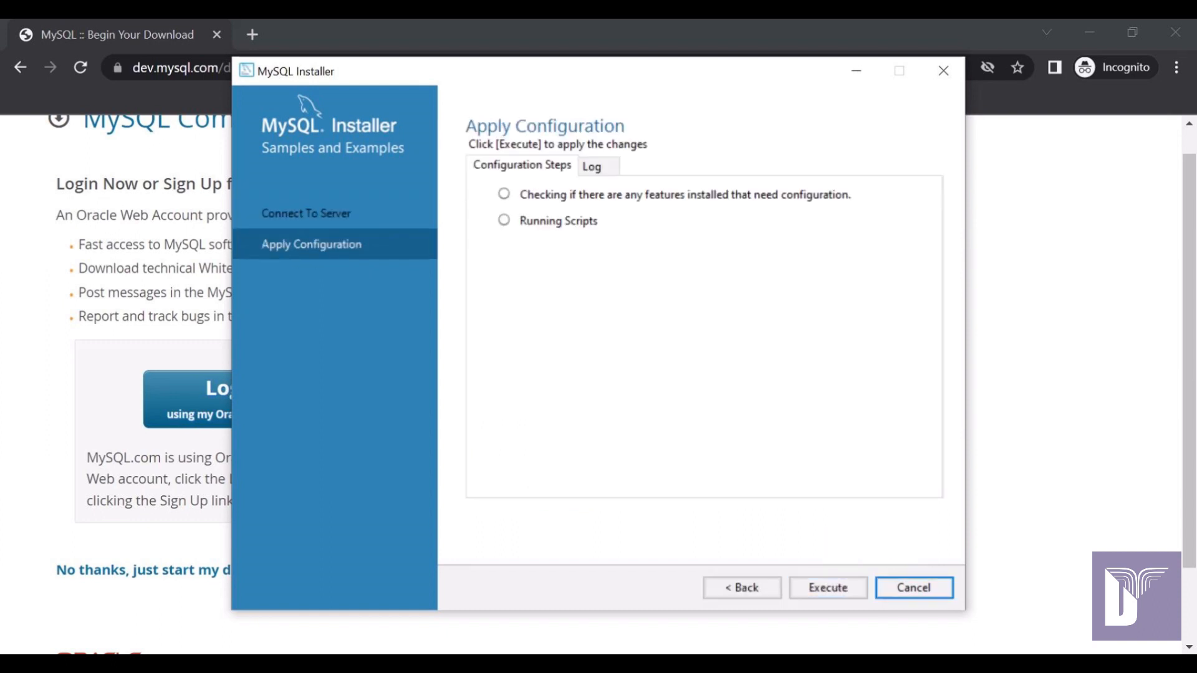
Apply the Samples and Examples configuration and finish setup with Workbench launching afterwards.
left_click(828, 588)
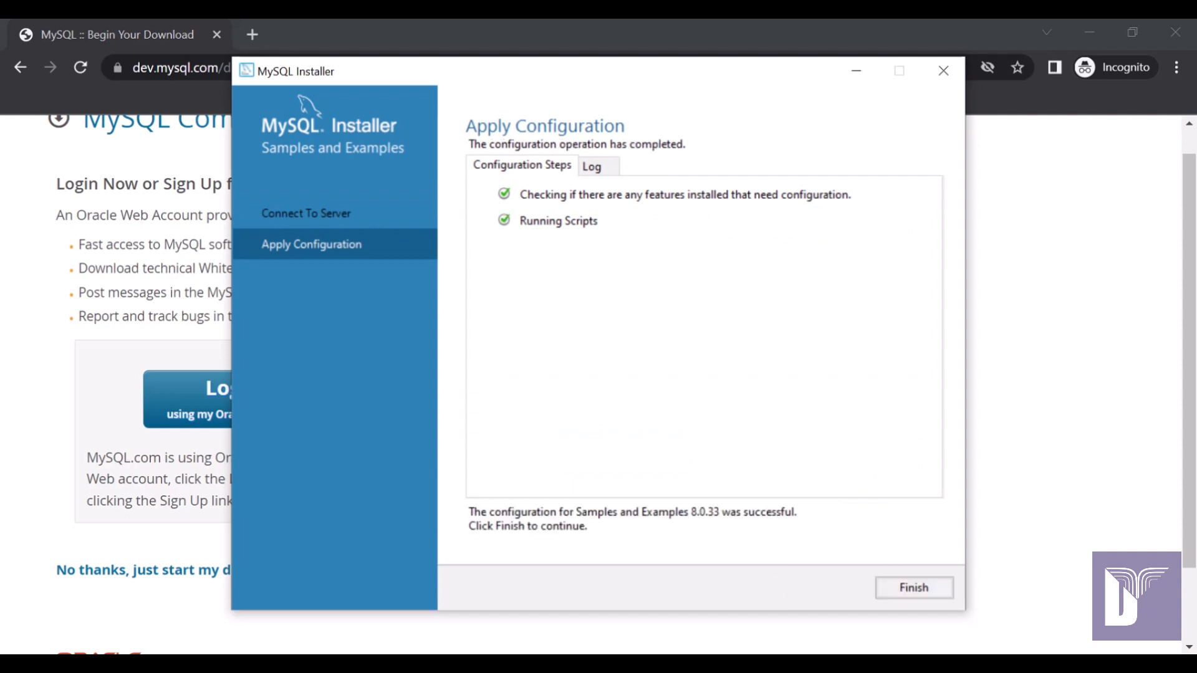
left_click(914, 588)
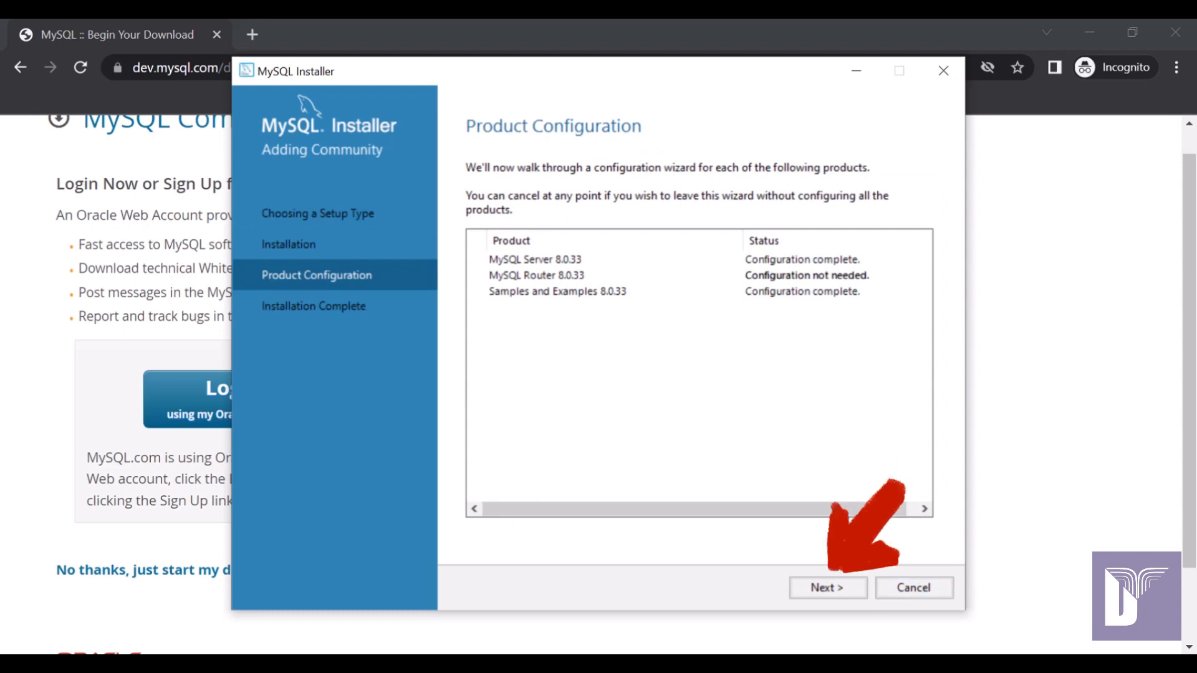
left_click(828, 588)
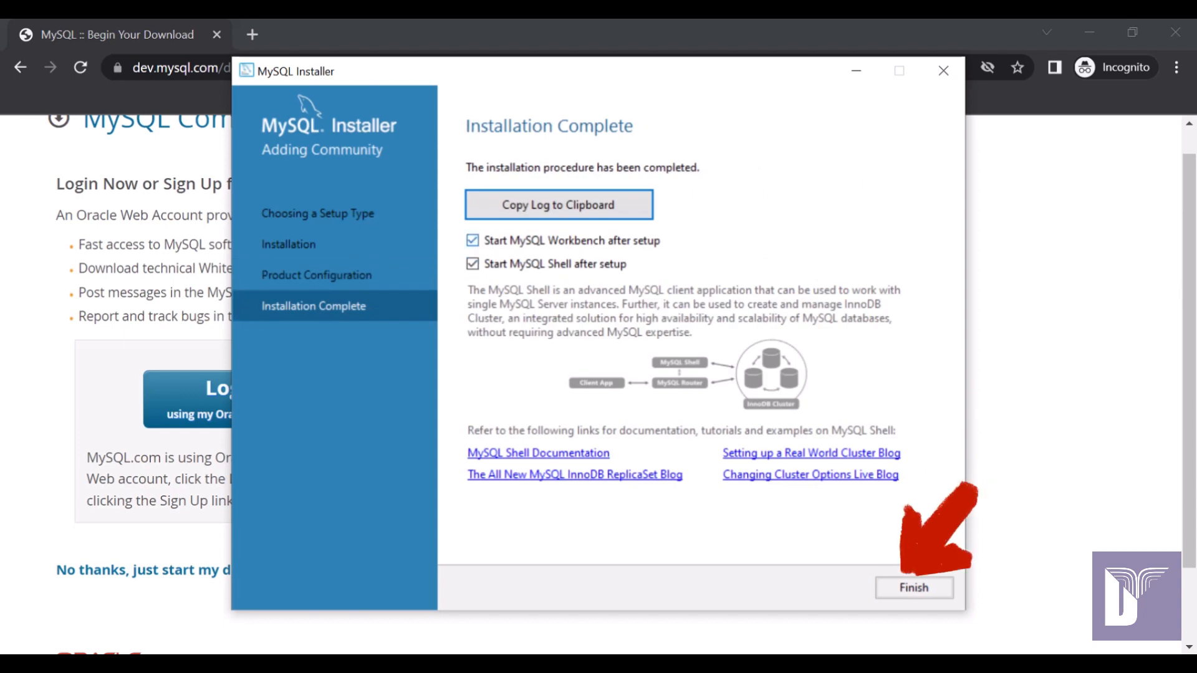
left_click(472, 241)
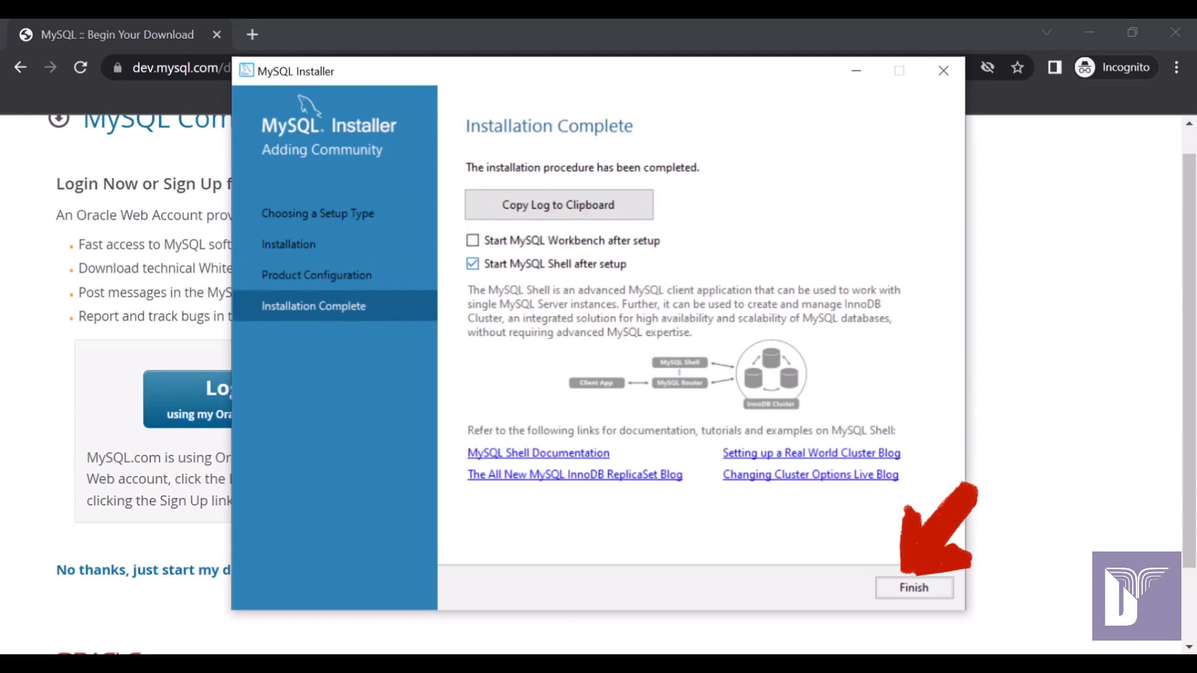
left_click(472, 240)
left_click(914, 587)
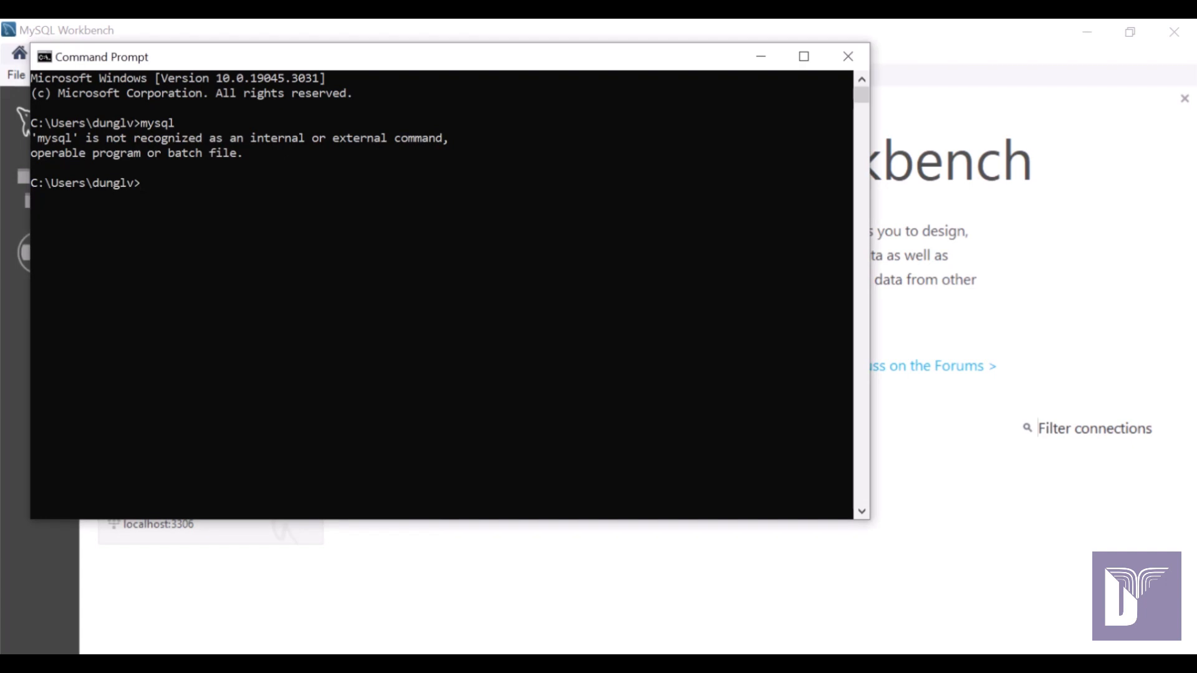
Close the Command Prompt window and the MySQL Shell console, leaving Workbench visible.
left_click(848, 56)
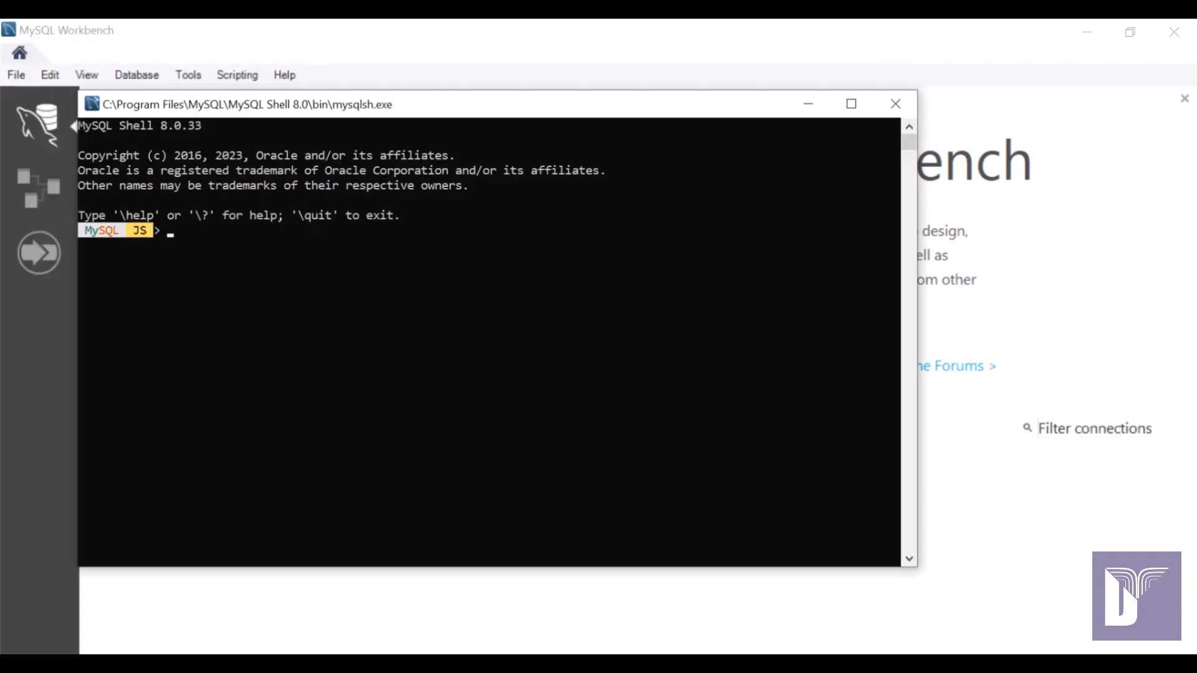
left_click(891, 102)
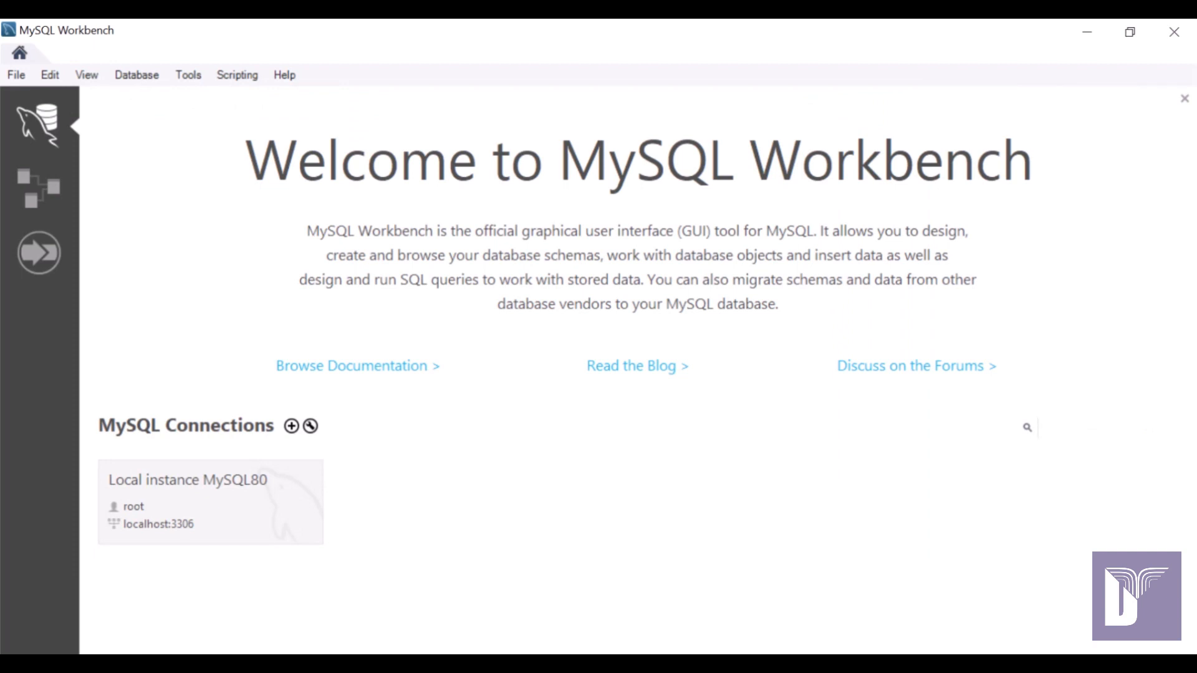
Open the Local instance MySQL80 connection and log in as root with its password.
left_click(211, 502)
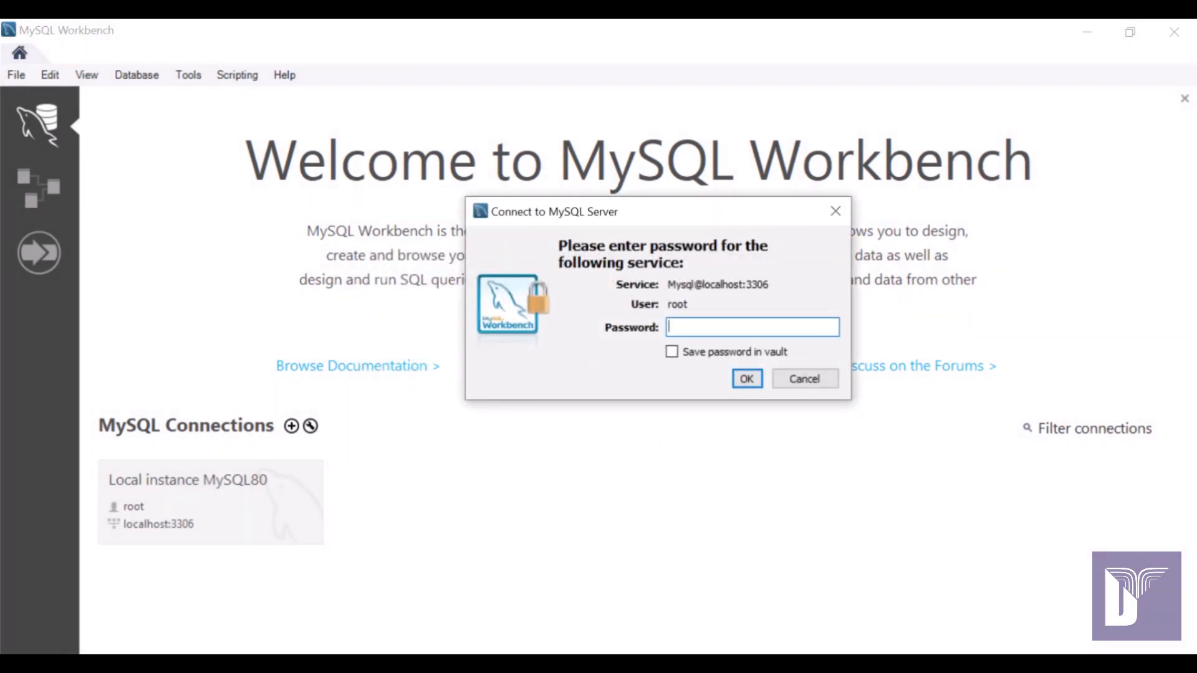
type("root")
key("Return")
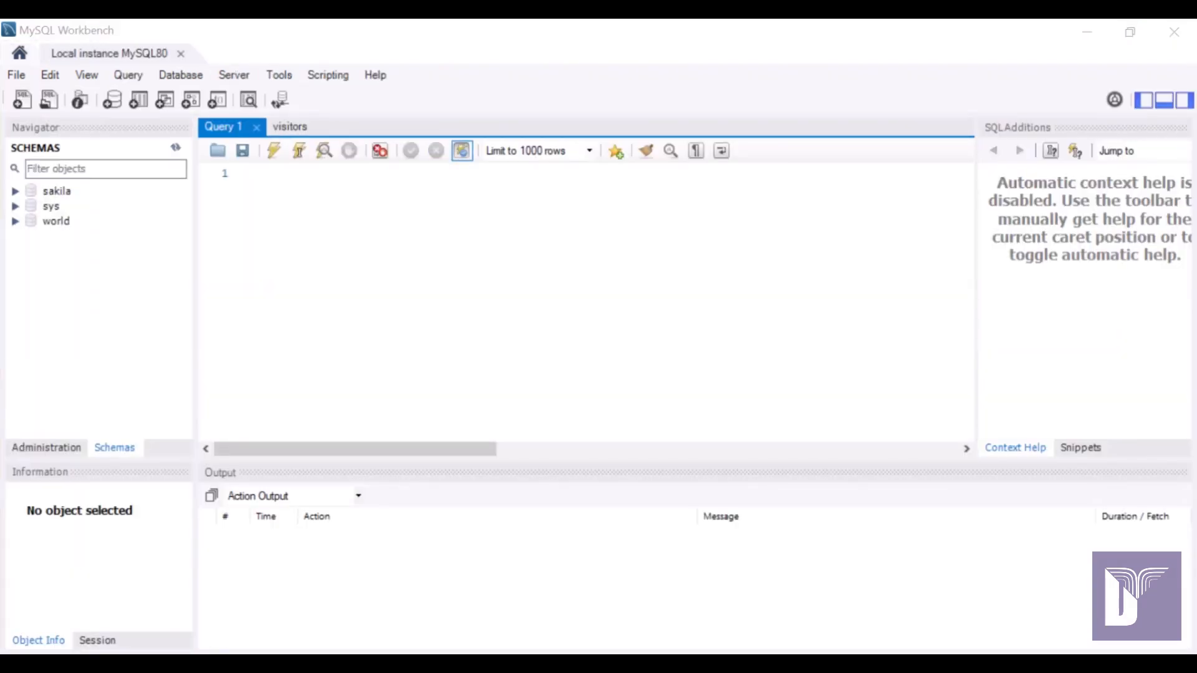
Paste and run SELECT VERSION(); in Query 1, confirming the server reports 8.0.33.
left_click(315, 185)
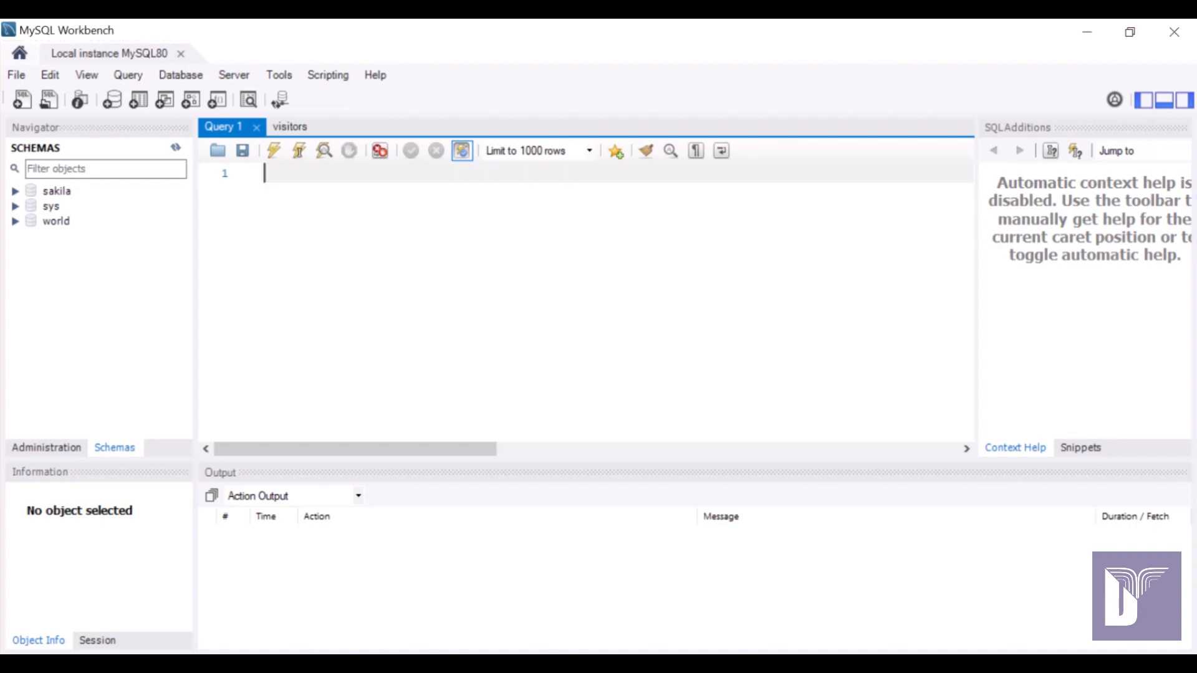
right_click(315, 186)
left_click(360, 283)
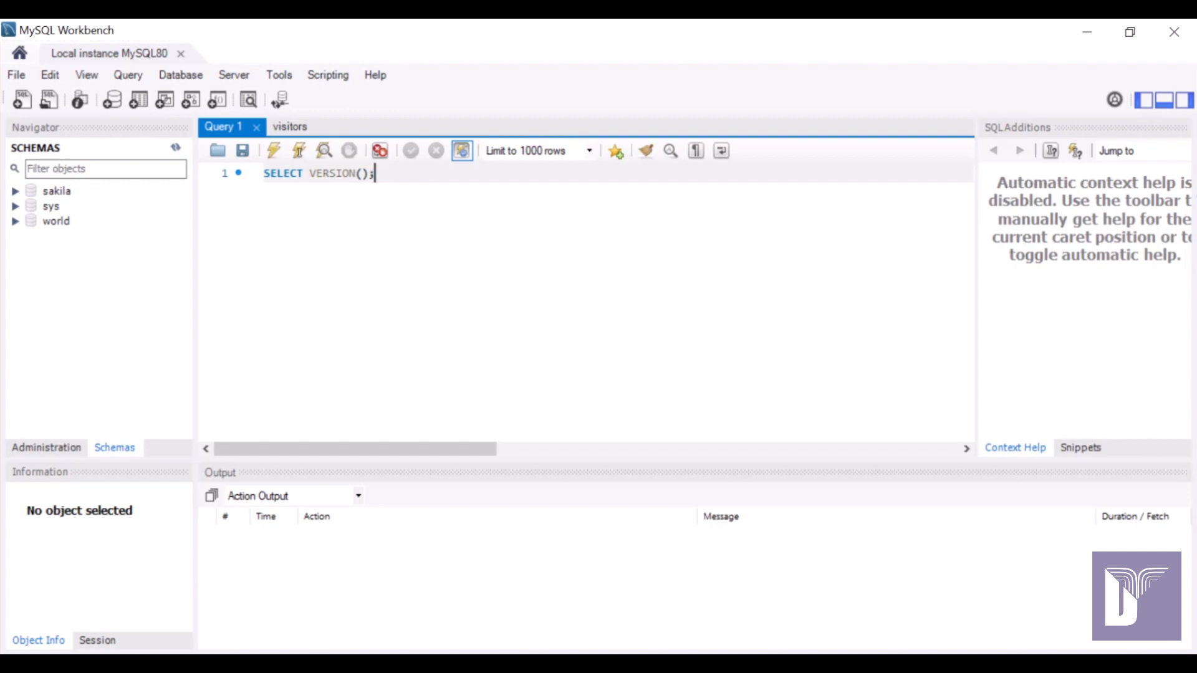
left_click(273, 151)
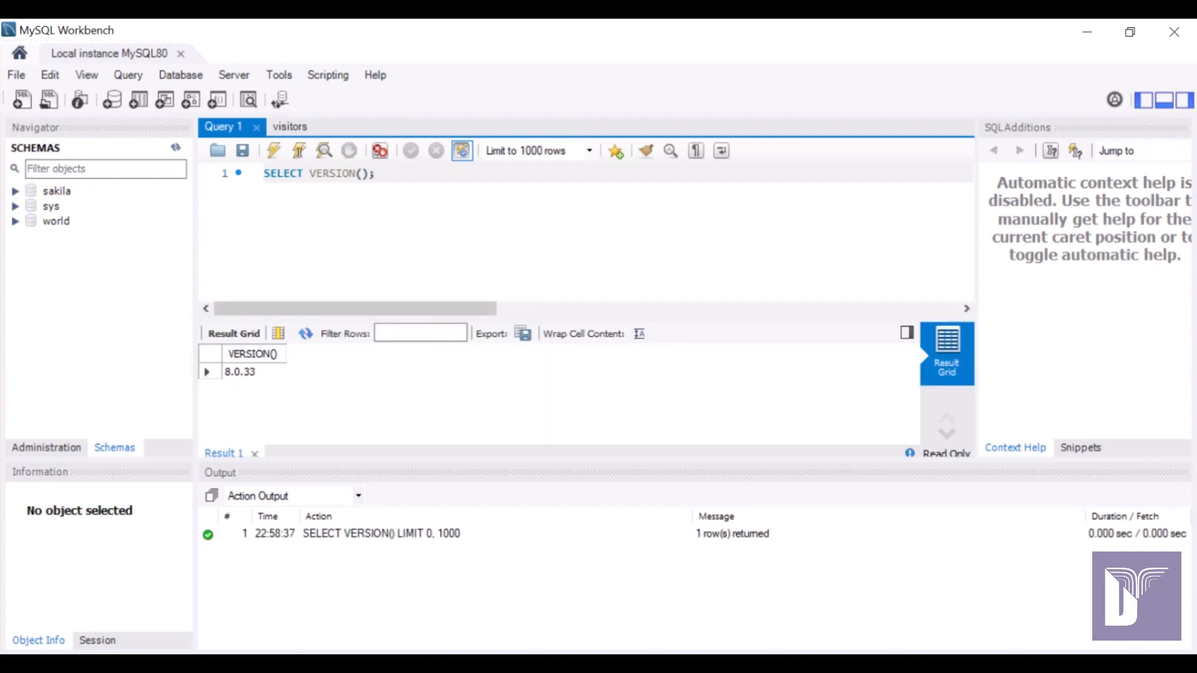
left_click(249, 372)
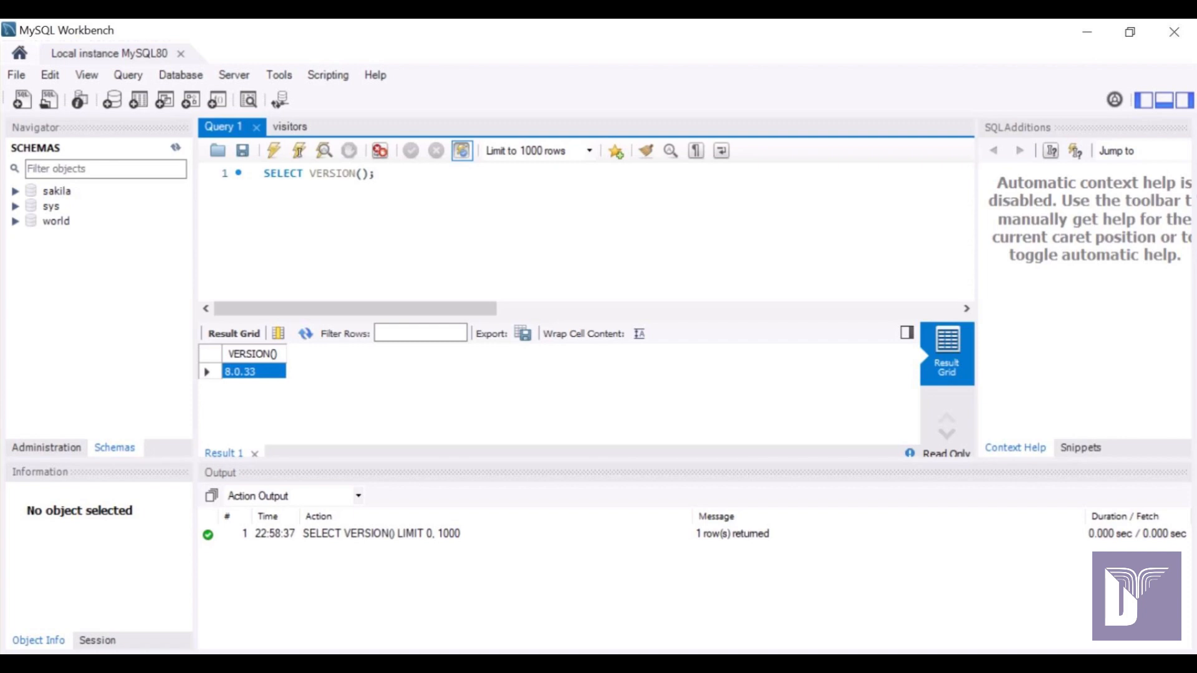
left_click(375, 173)
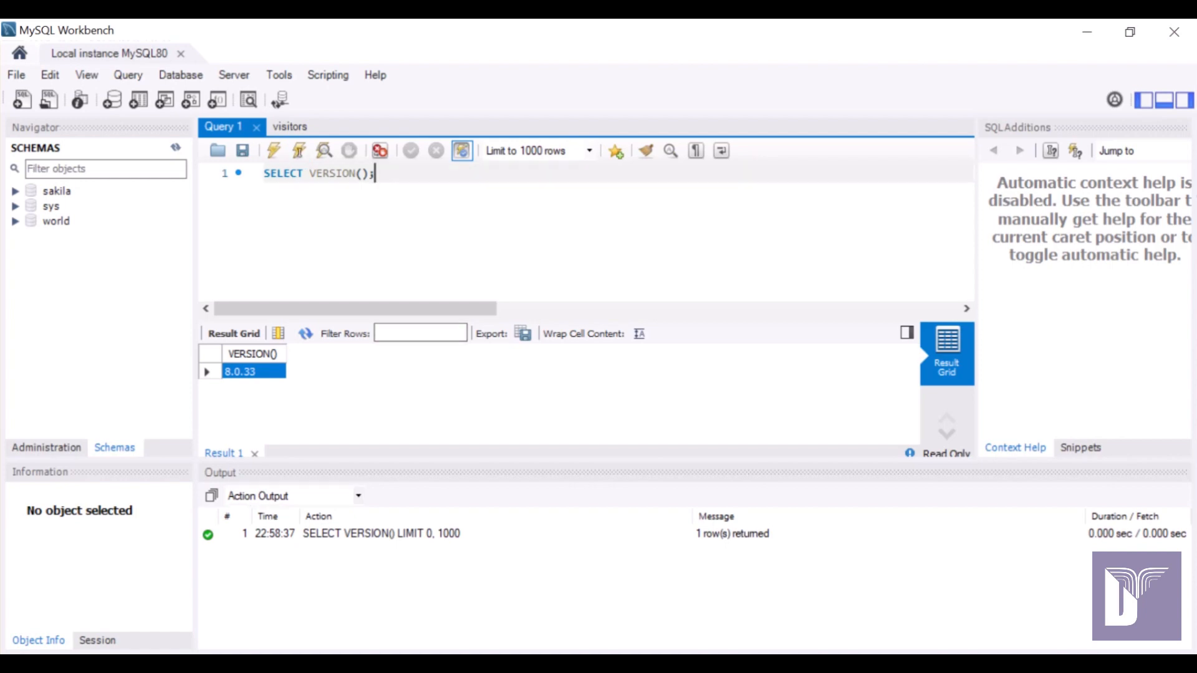
key("super")
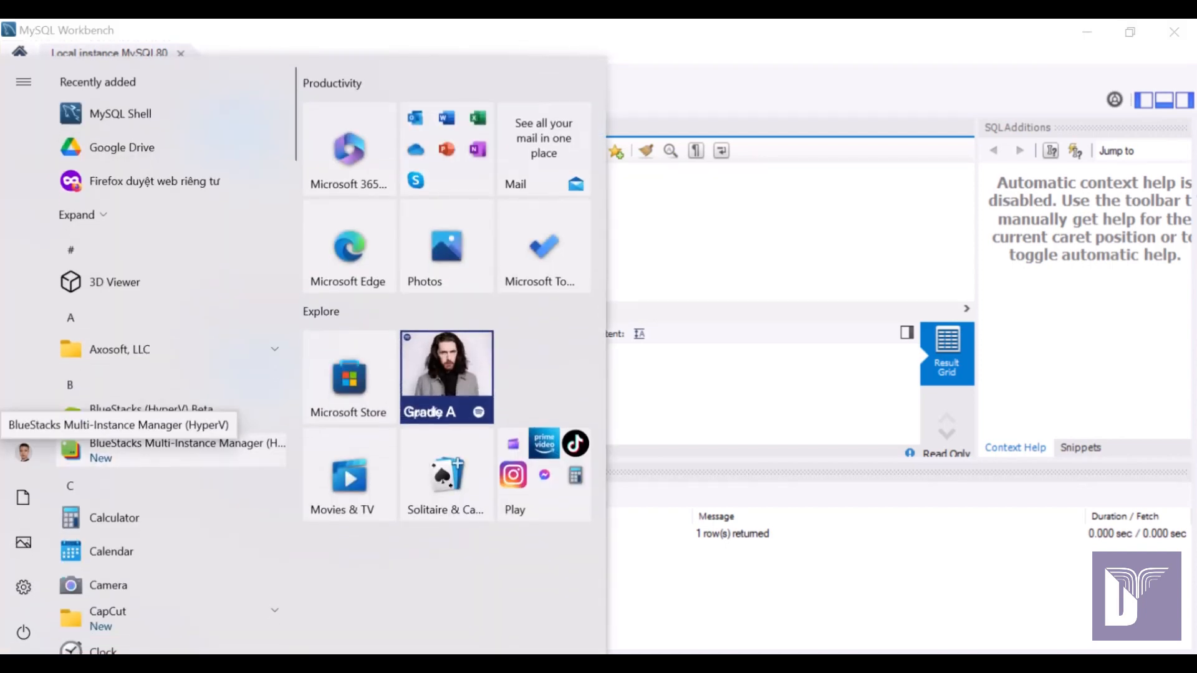
Launch MySQL Installer from a 'mysq' Start search and review the installed 8.0.33 products.
type("mysq")
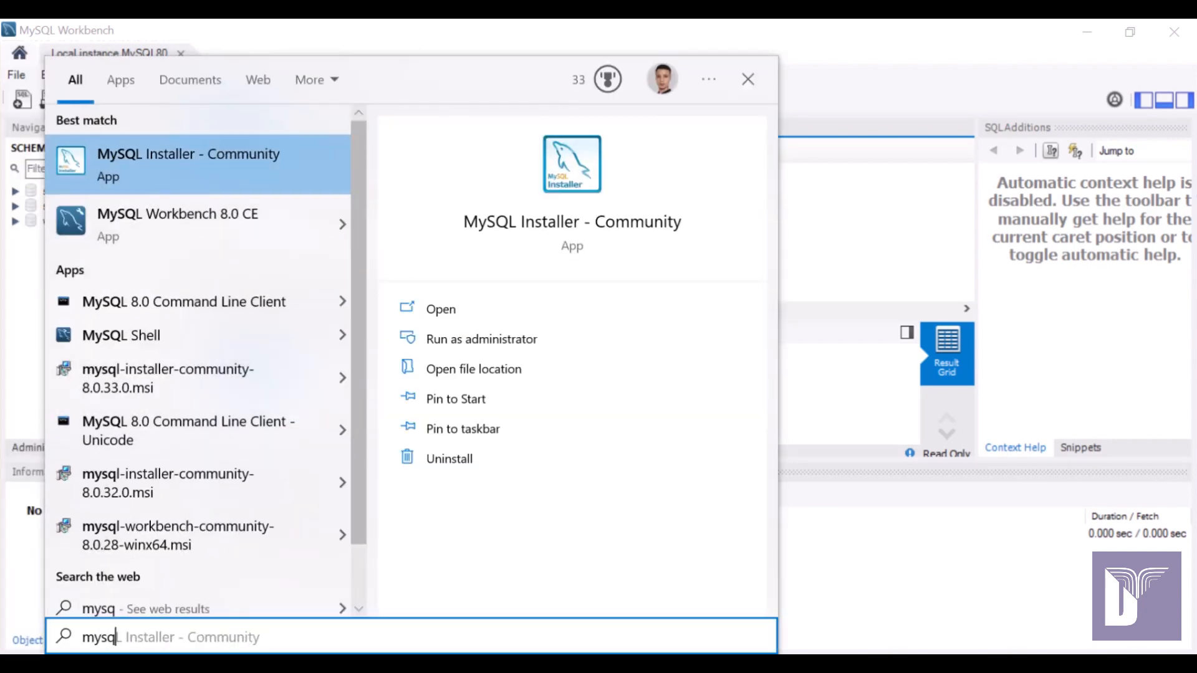
key("Escape")
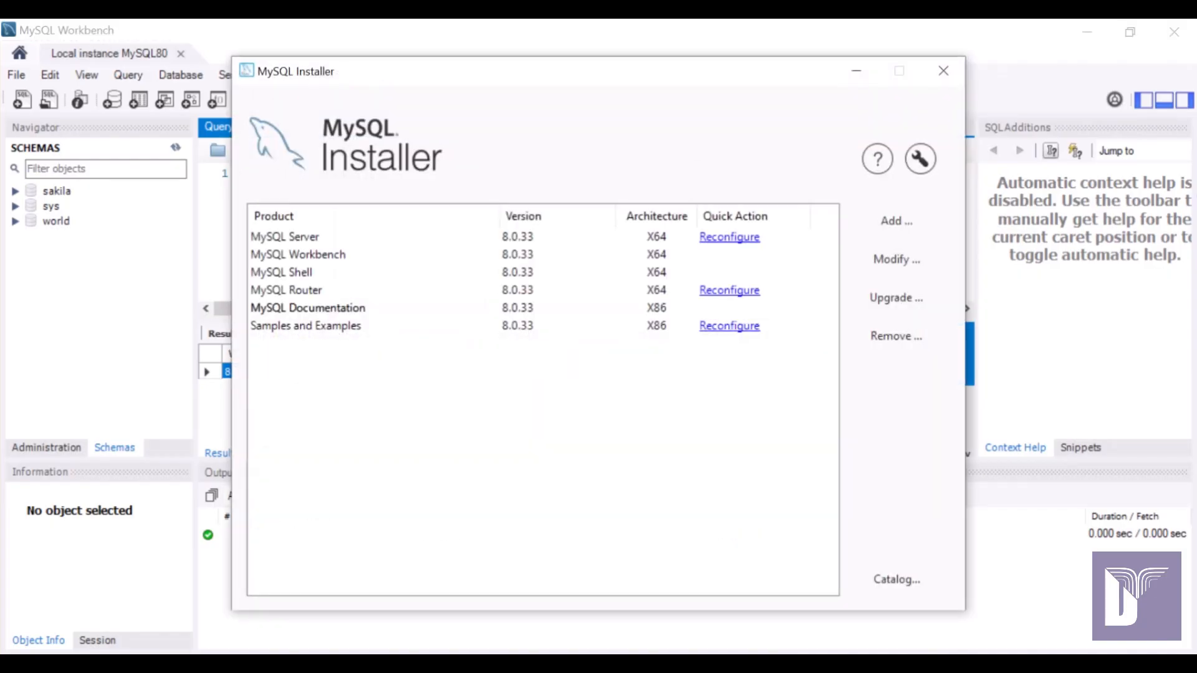
left_click(285, 237)
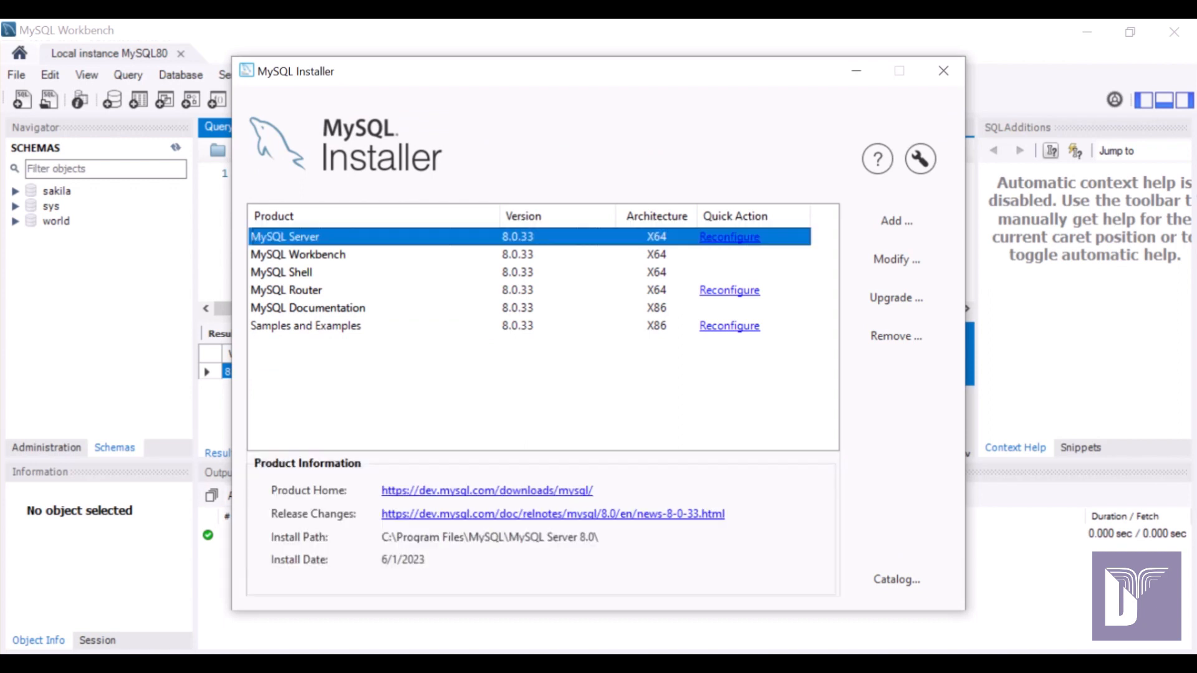
left_click(530, 291)
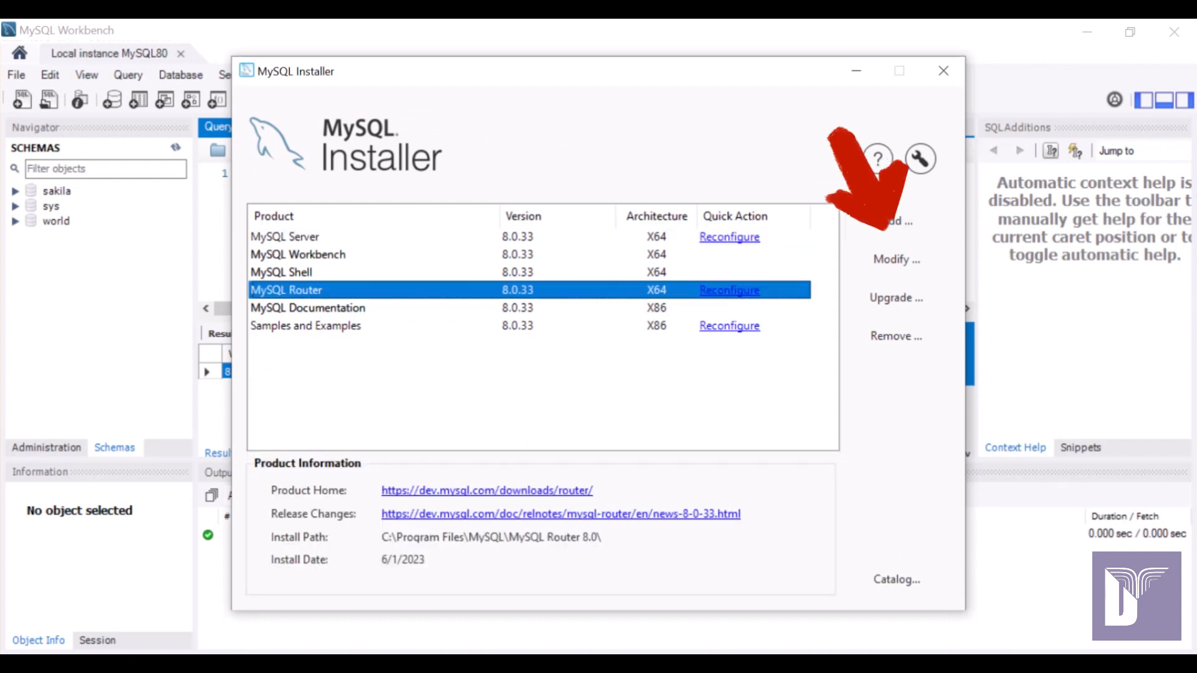
left_click(529, 389)
left_click(898, 220)
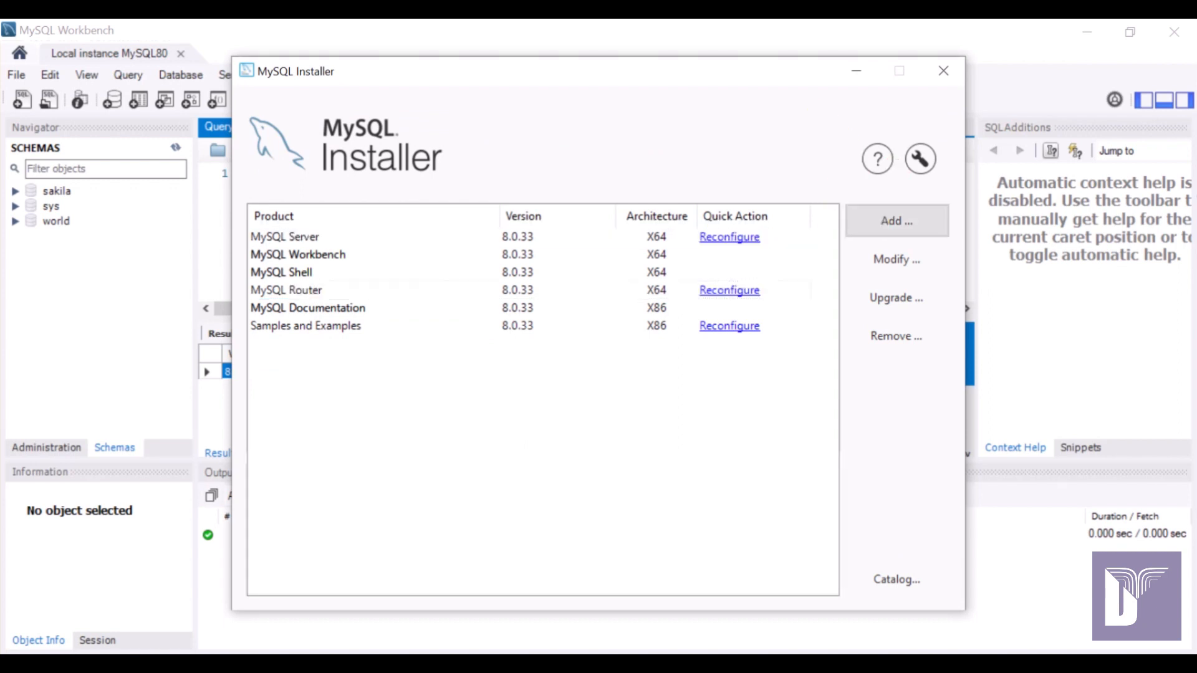
Expand MySQL Servers > MySQL Server > MySQL Server 5.7 in the available products tree.
left_click(475, 255)
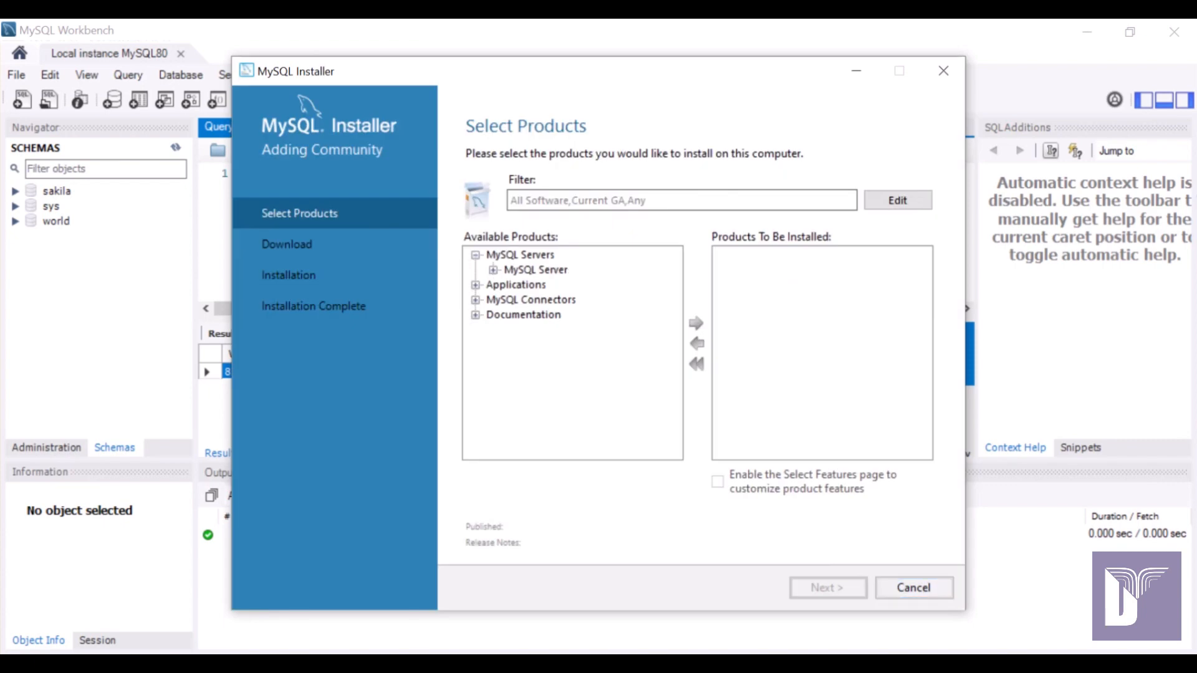
left_click(493, 270)
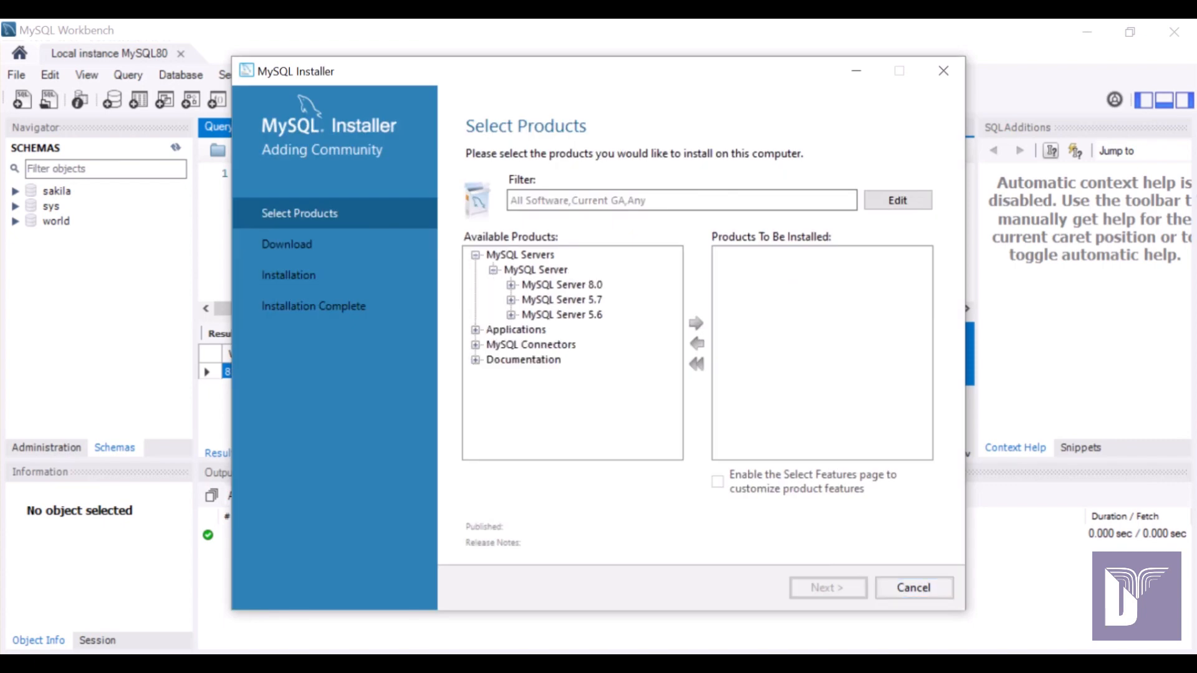
left_click(511, 300)
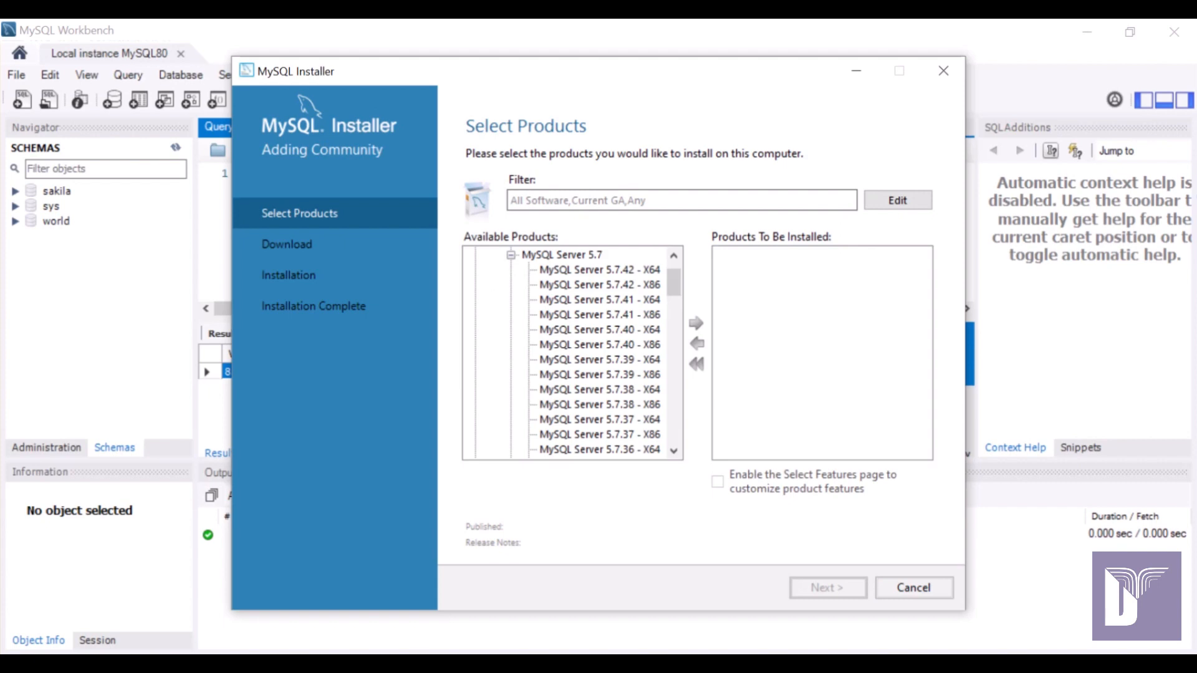
left_click(511, 255)
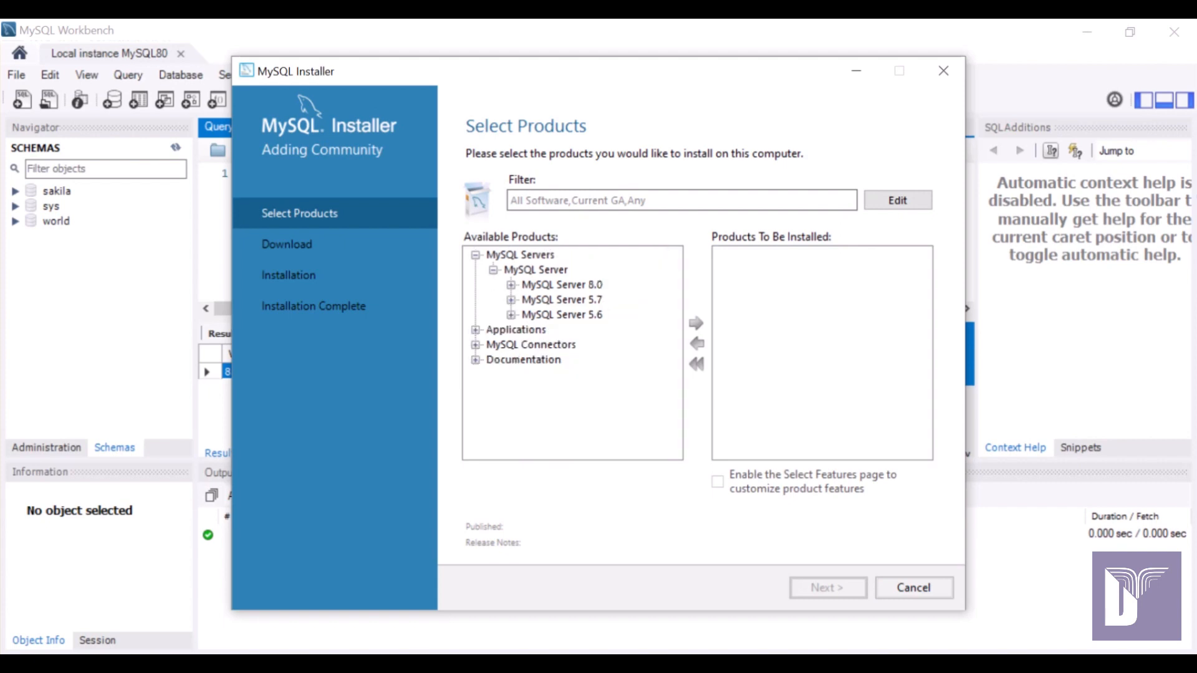
left_click(561, 300)
left_click(511, 300)
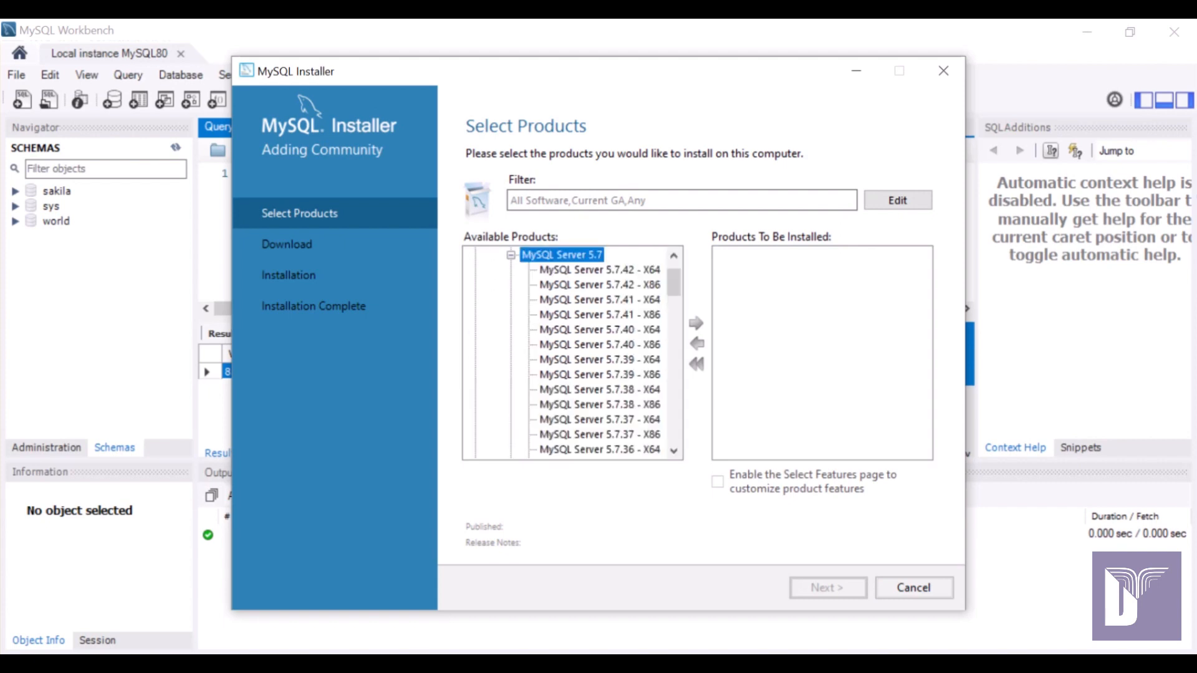
Select MySQL Server 5.7.42 X64, add it to the install list, and continue to Download.
left_click(599, 270)
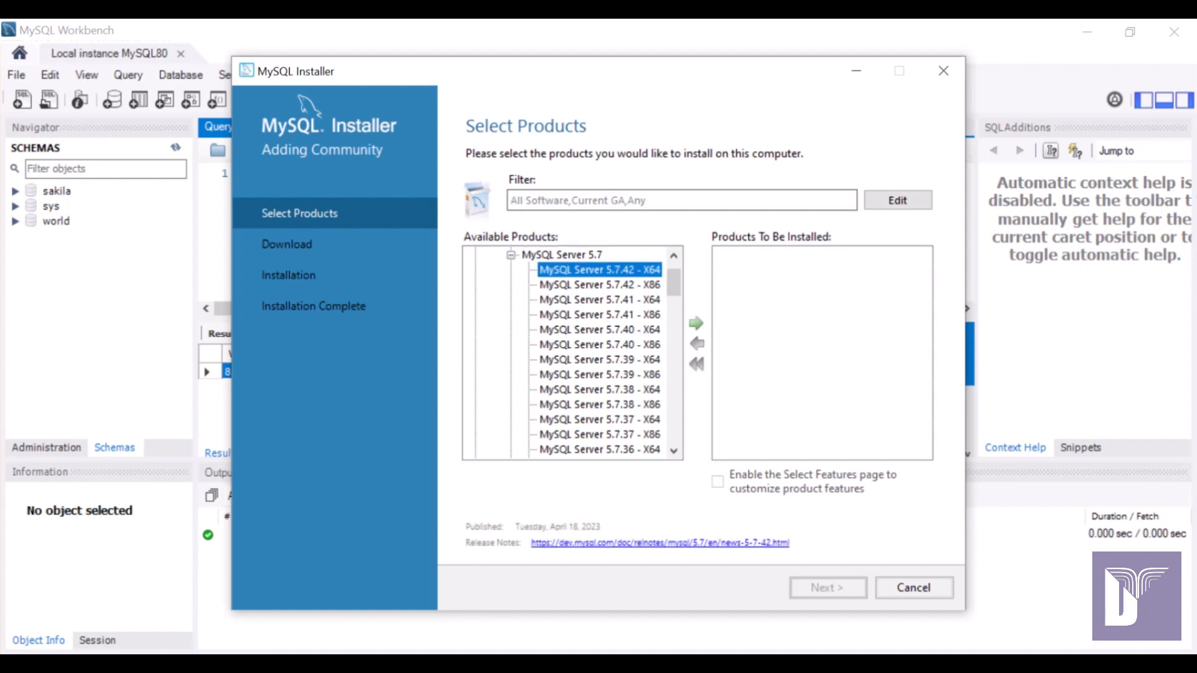
scroll(572, 352, "down", 19)
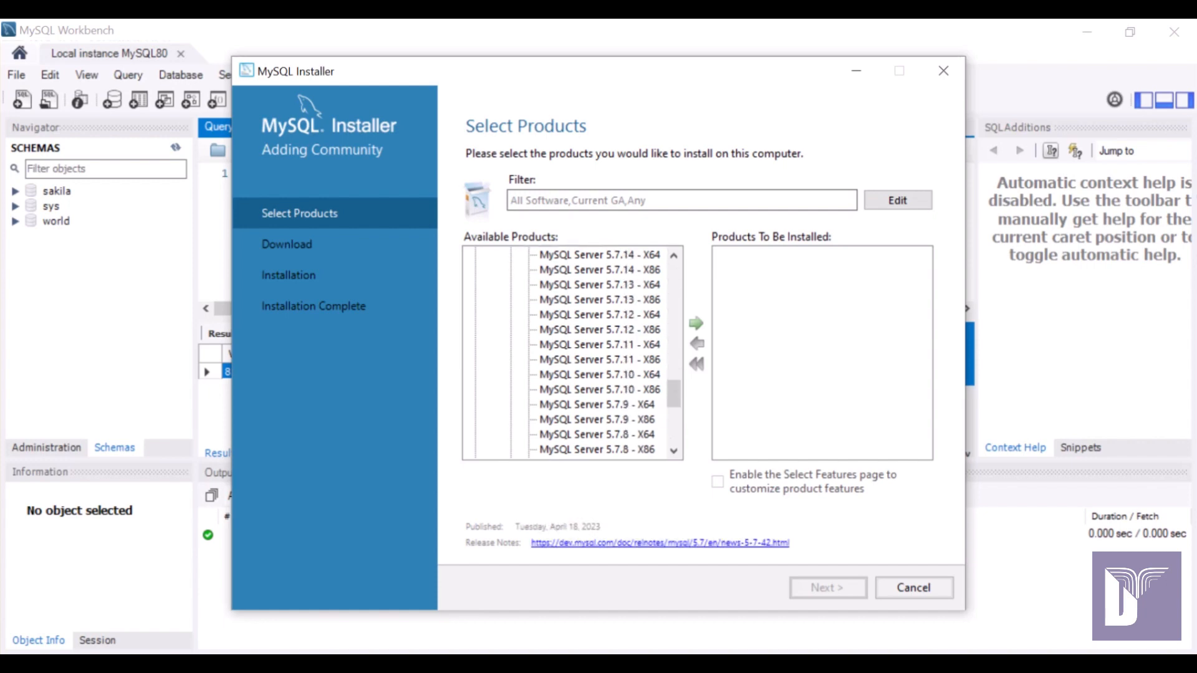
left_click_drag(674, 394, 674, 277)
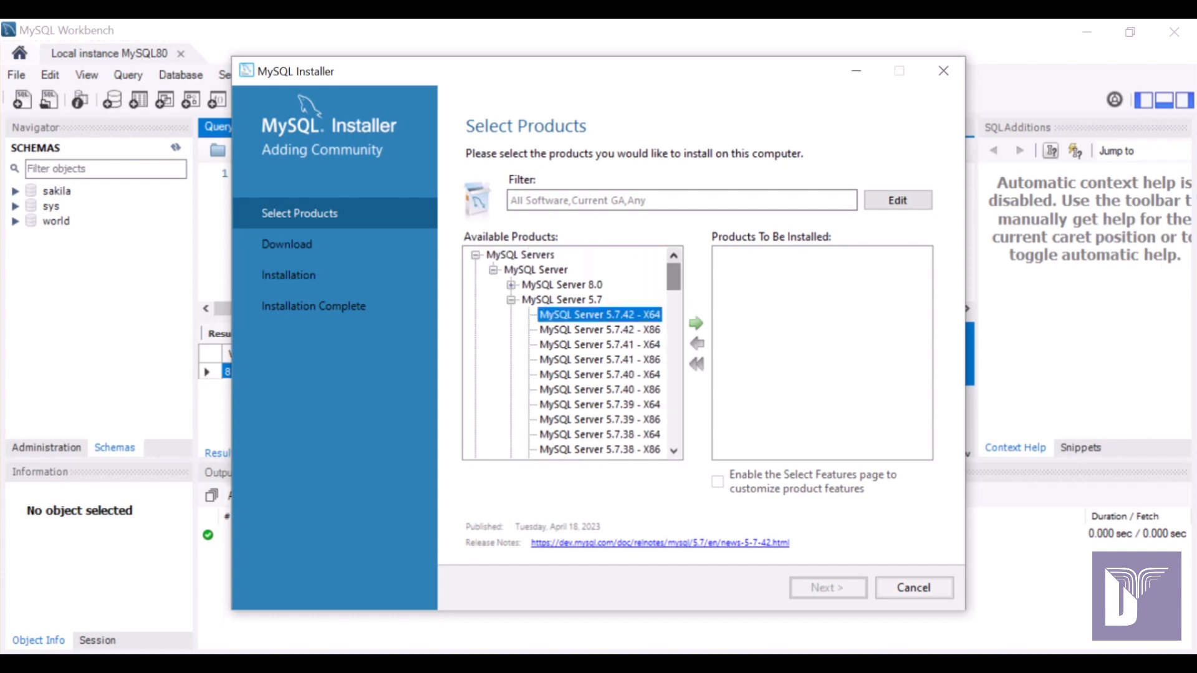
left_click(600, 330)
left_click(599, 315)
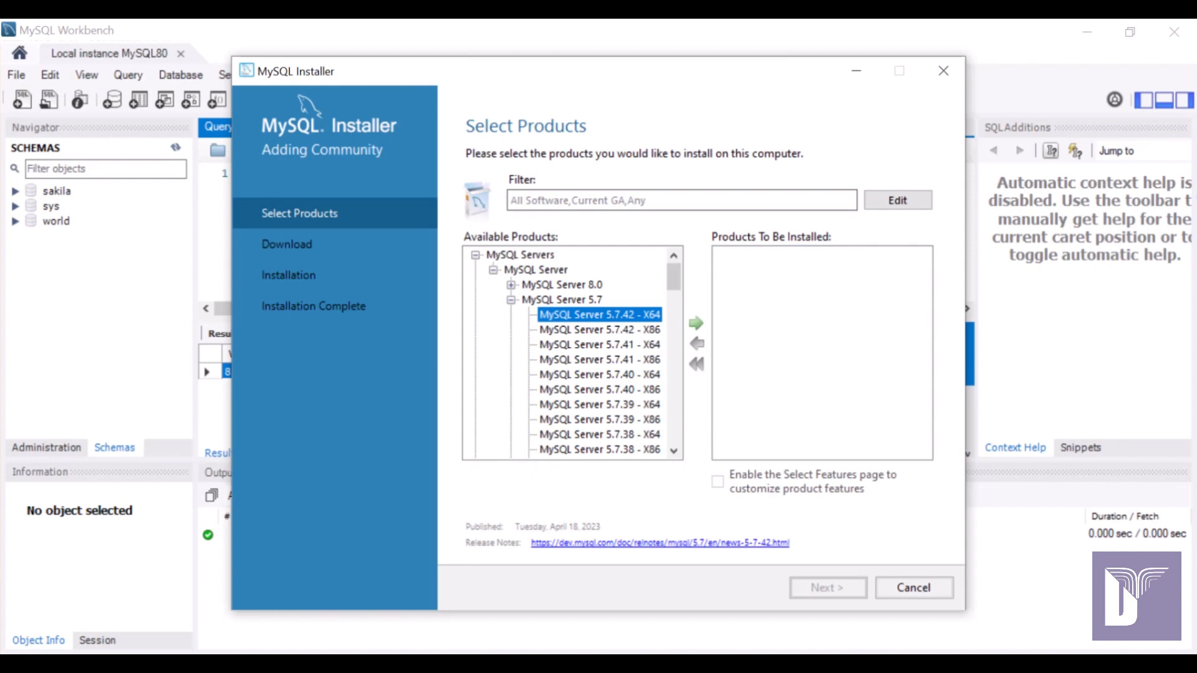
left_click(696, 323)
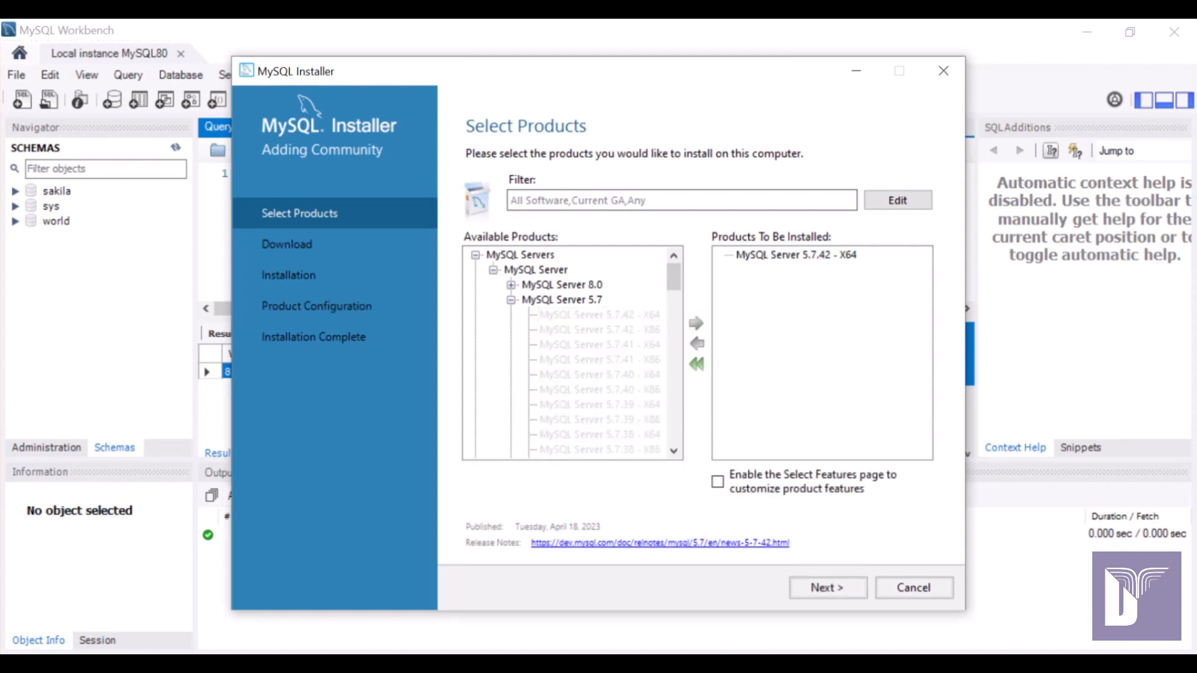
left_click(828, 588)
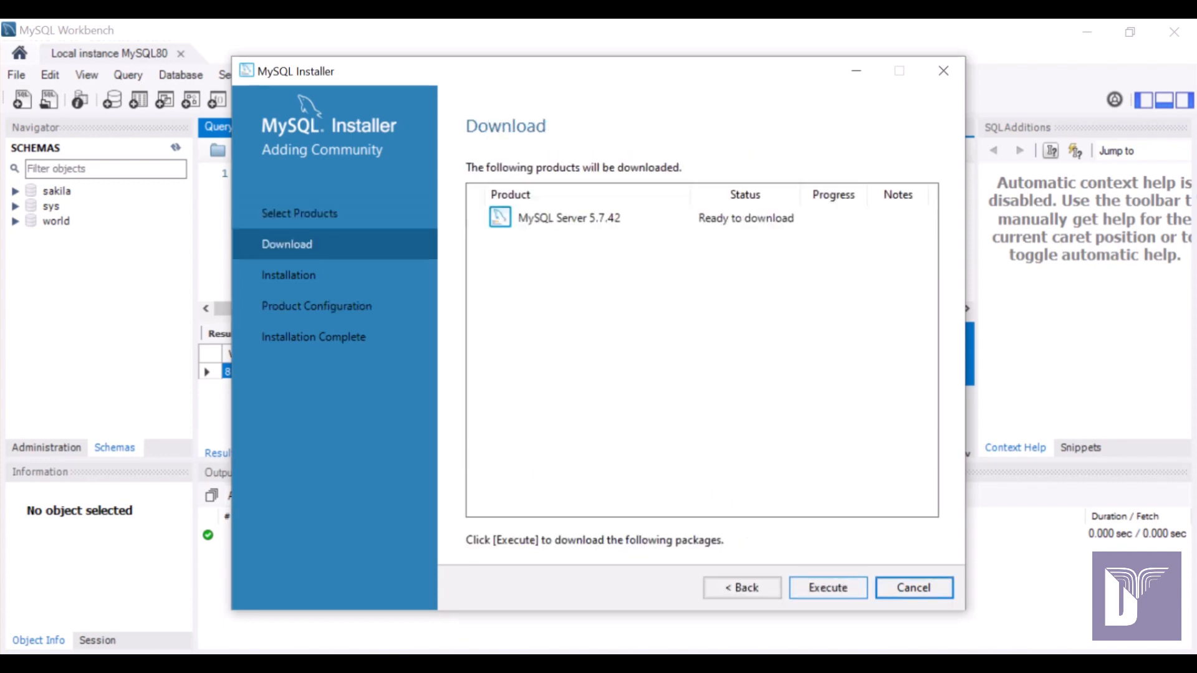
Download and install MySQL Server 5.7.42, then advance to Product Configuration.
left_click(828, 587)
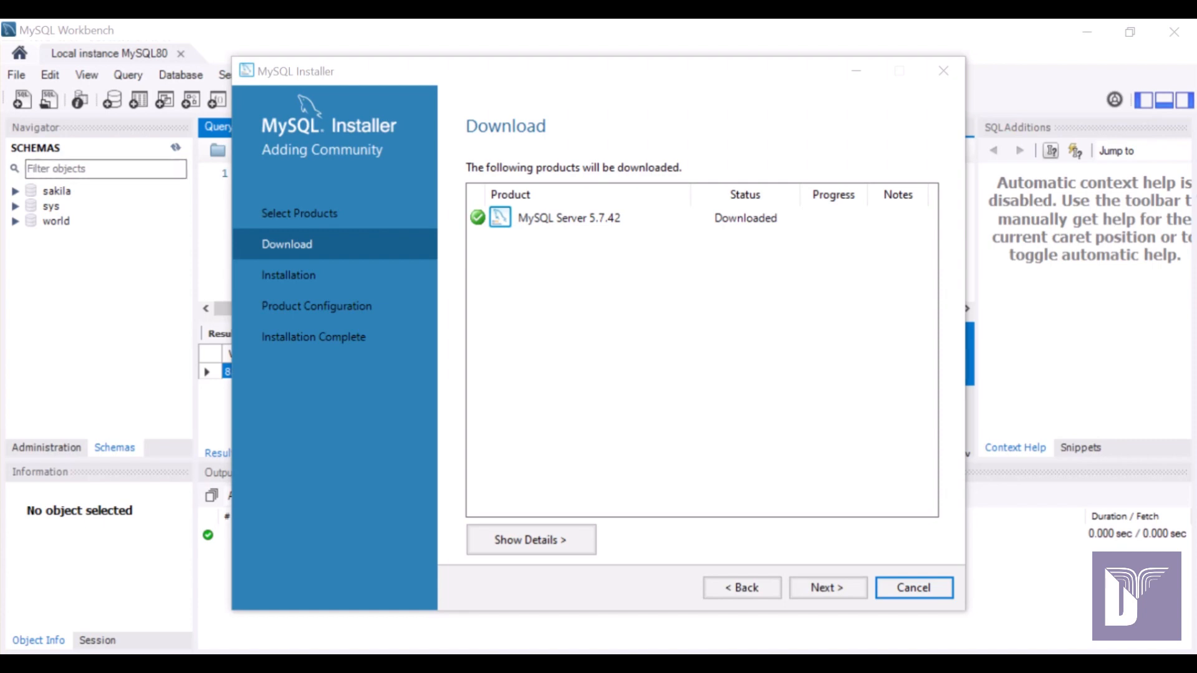
left_click(828, 588)
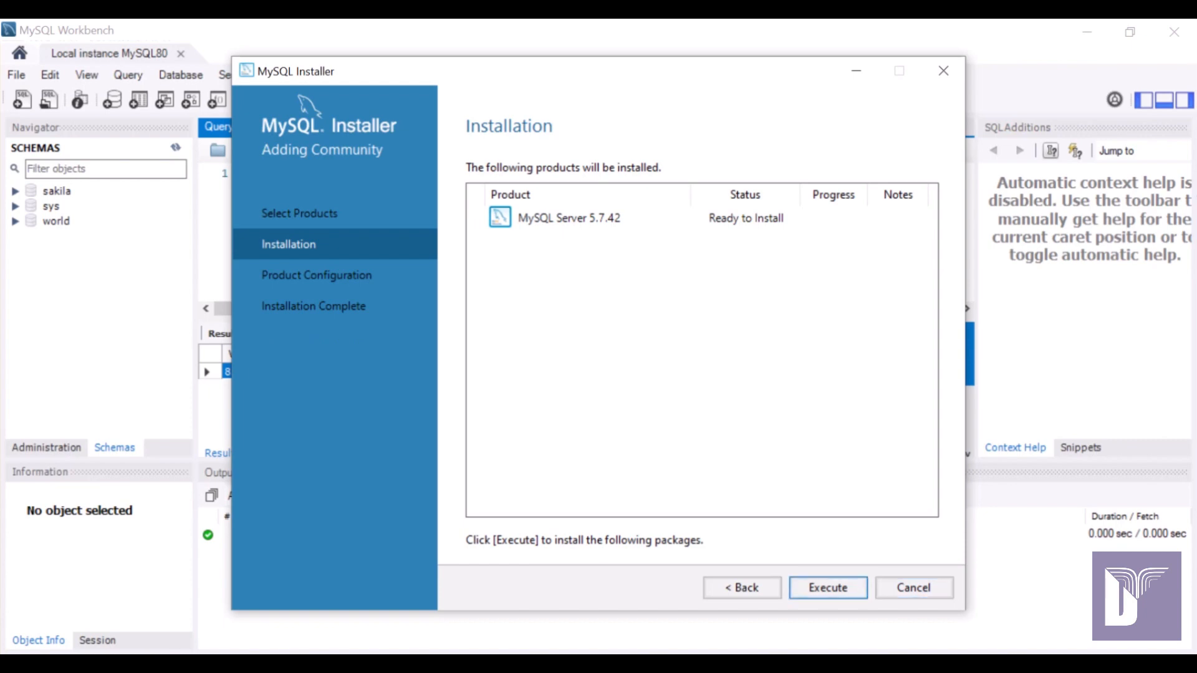
left_click(828, 587)
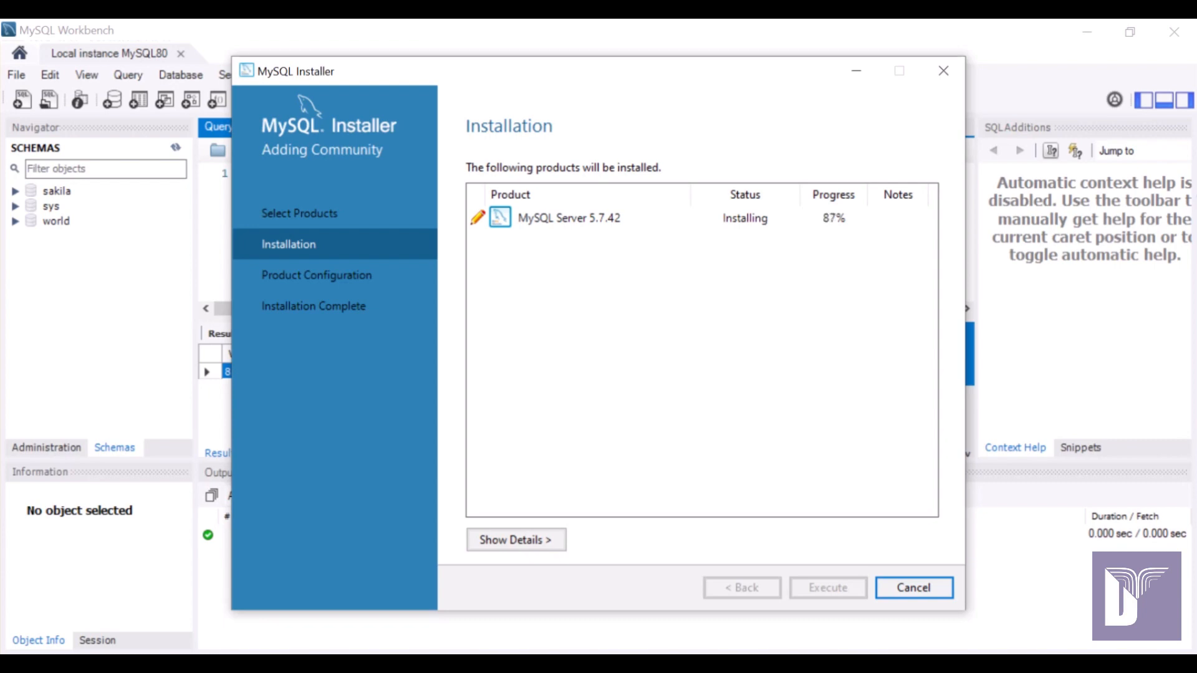
key("alt+n")
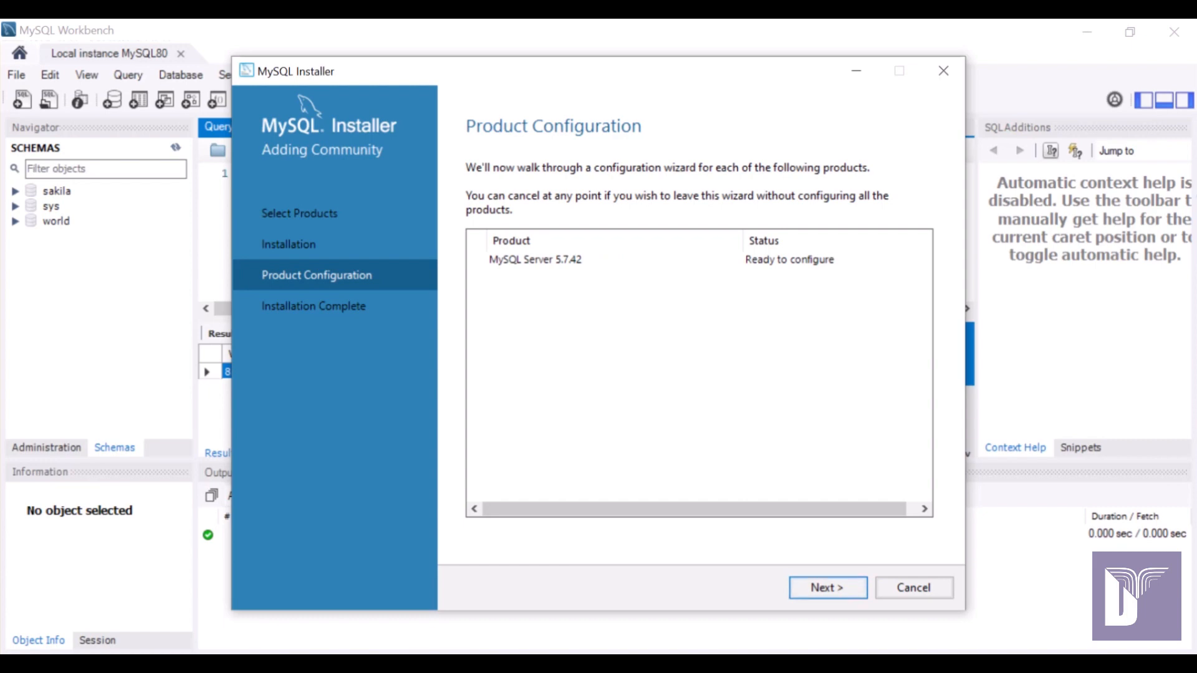
Start configuring MySQL Server 5.7.42, then cancel the configuration and confirm Yes.
key("Return")
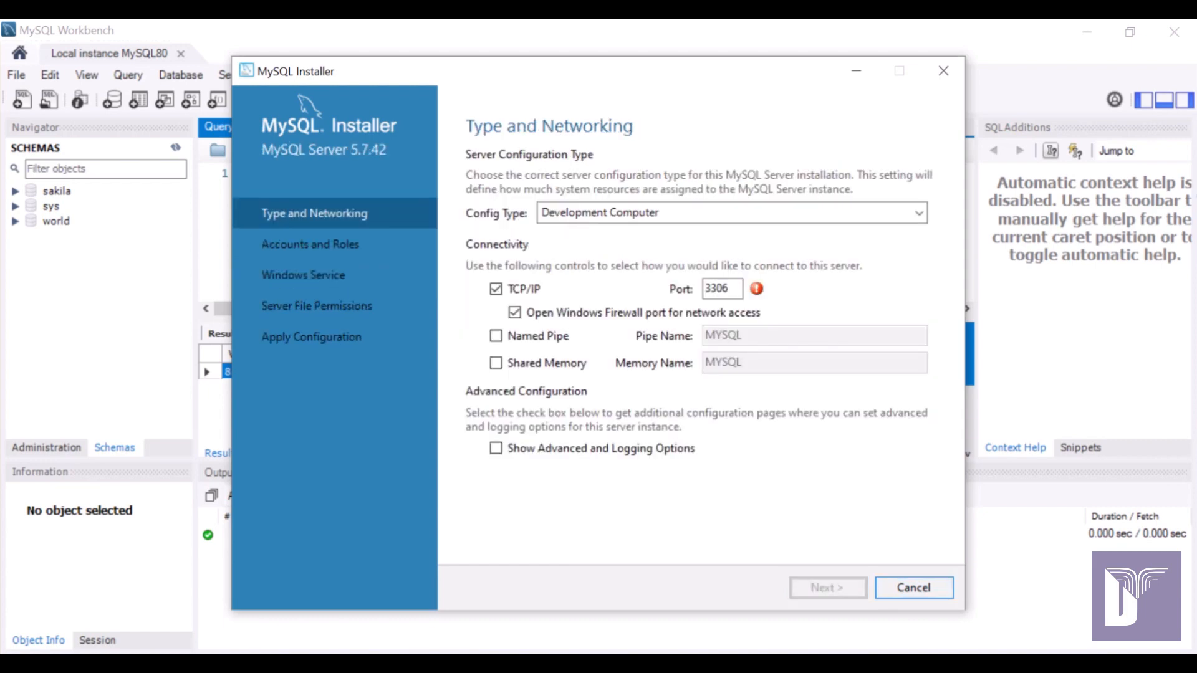
mouse_move(756, 288)
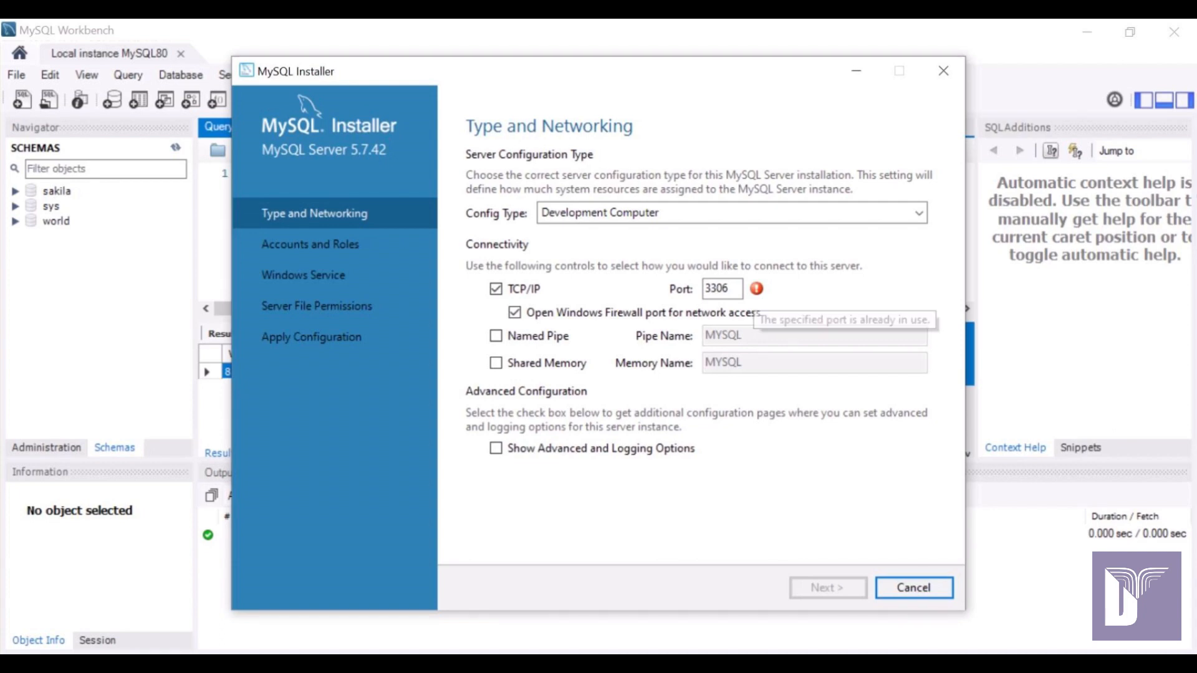
key("Escape")
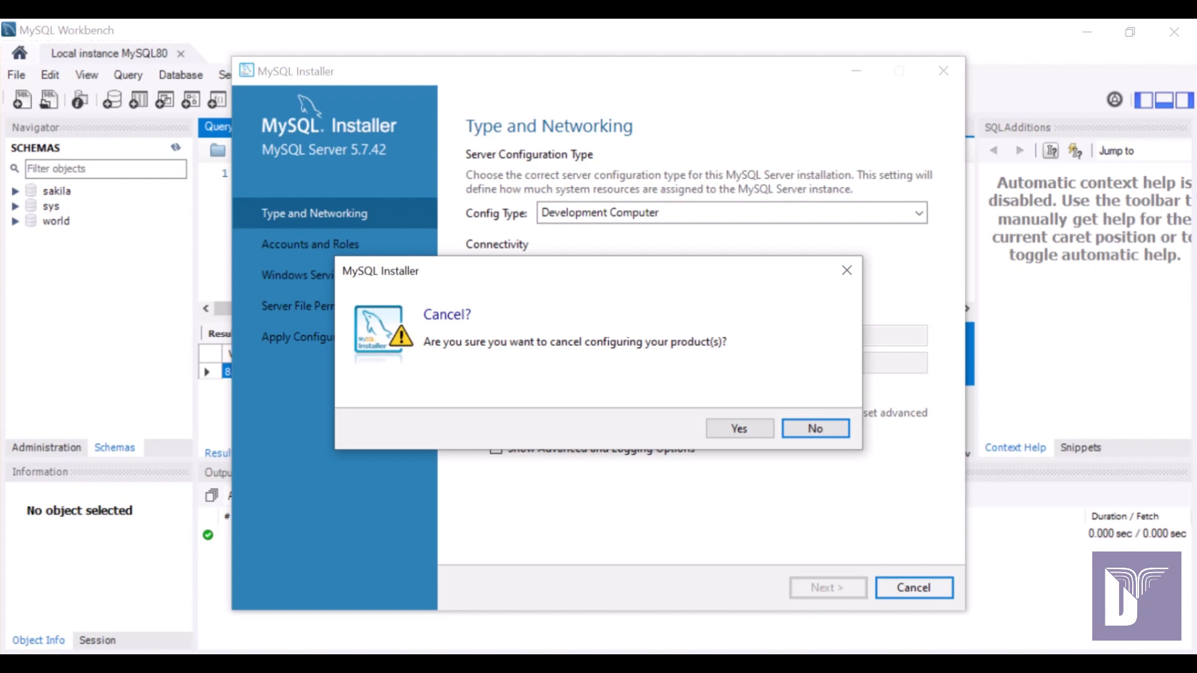
key("Left")
key("Return")
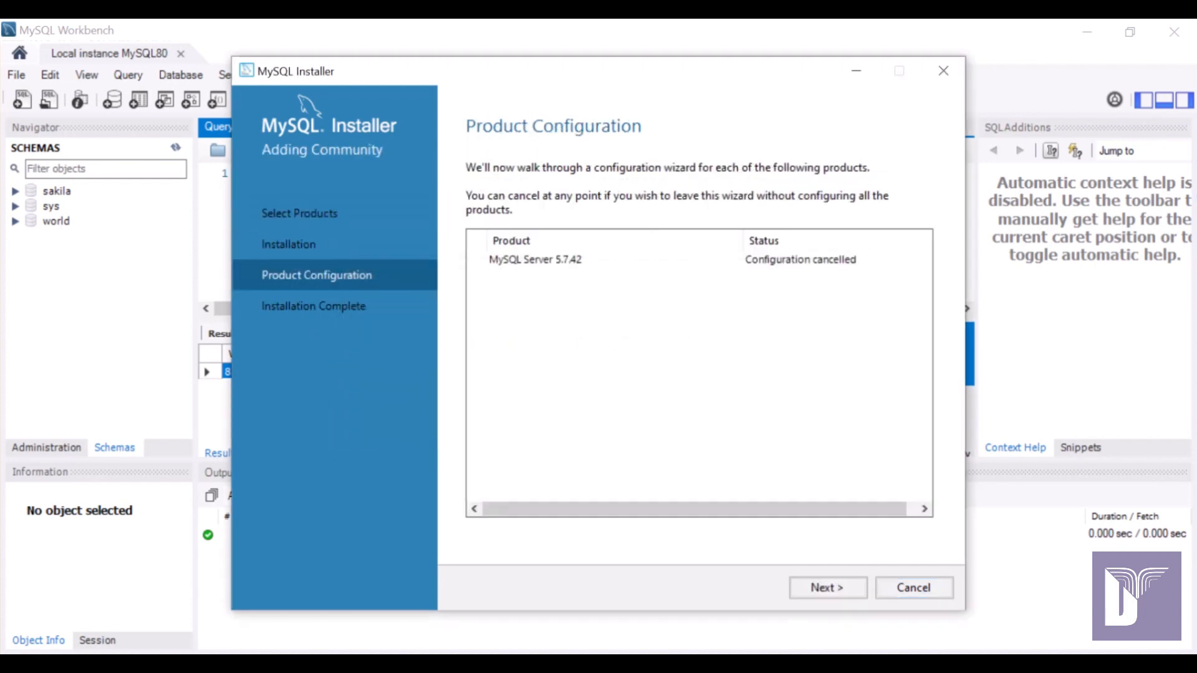
Continue past Product Configuration and finish the wizard, returning to the product list.
key("shift+Tab")
key("Return")
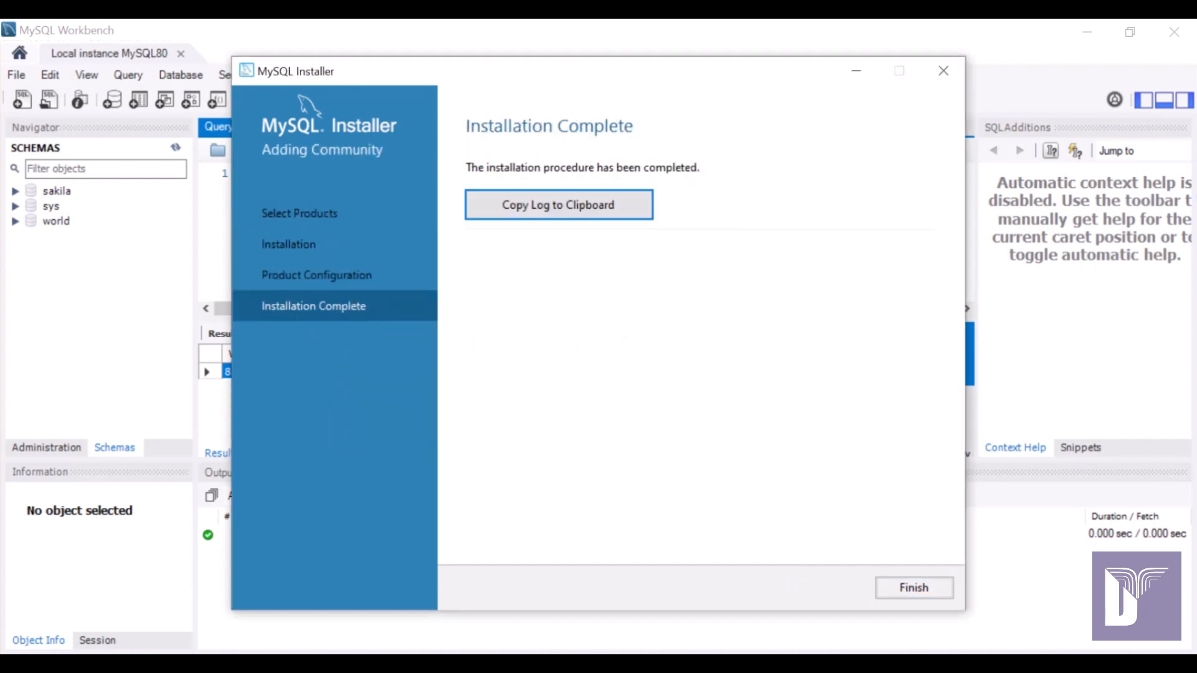
key("Tab")
key("Return")
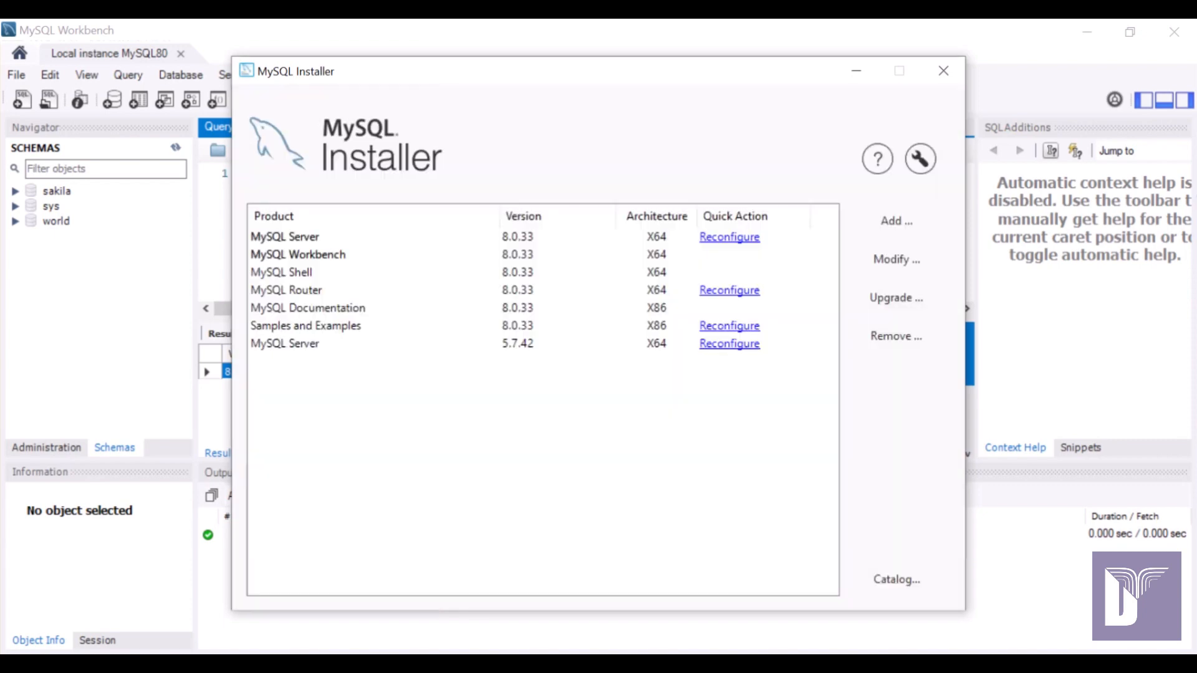
Review details of Workbench, Server 8.0.33 and Server 5.7.42 (its install path), then launch Task Manager.
left_click(297, 255)
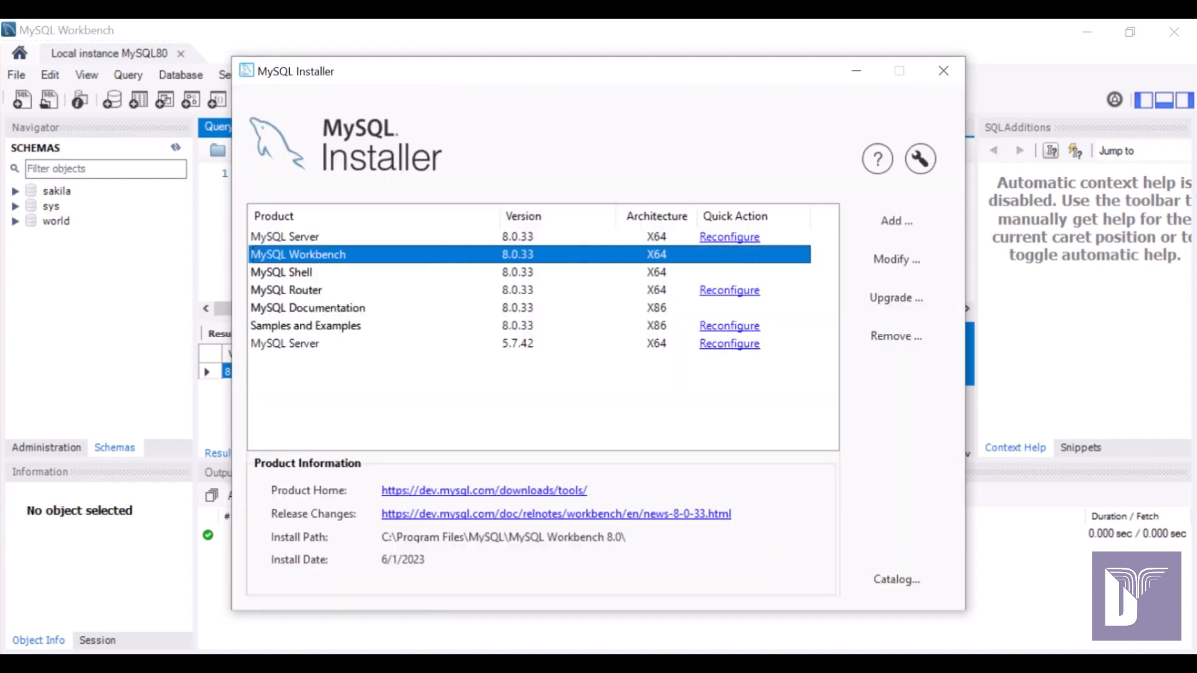
left_click(285, 237)
left_click(285, 344)
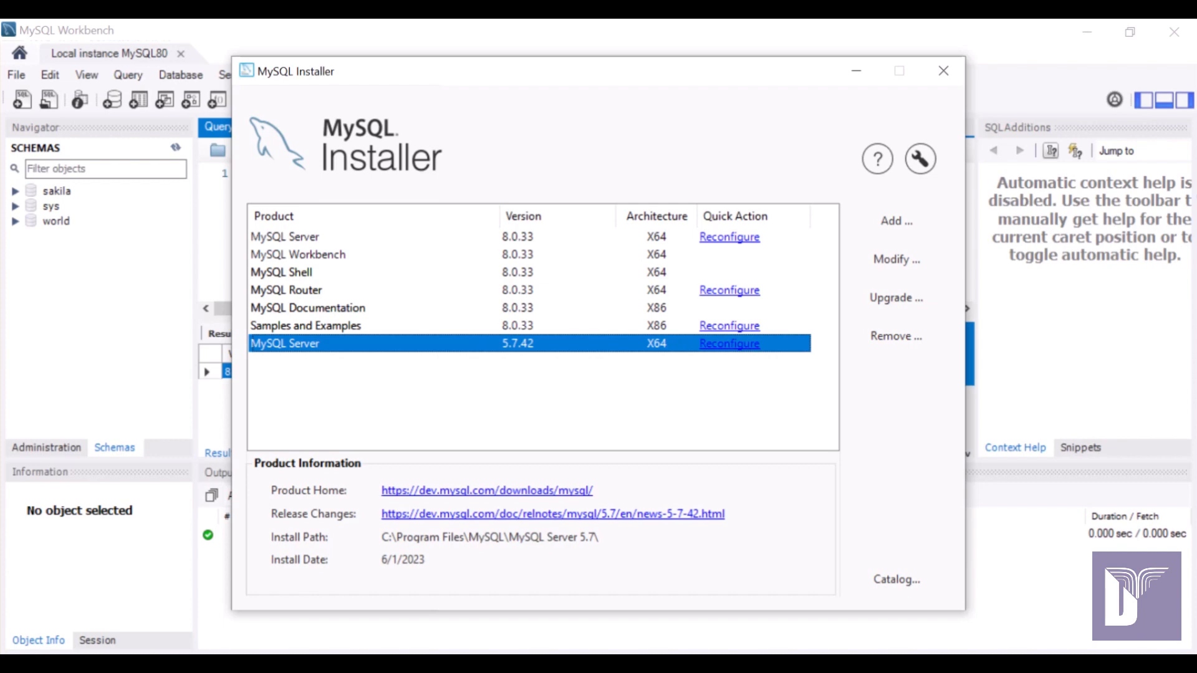
right_click(430, 657)
left_click(499, 584)
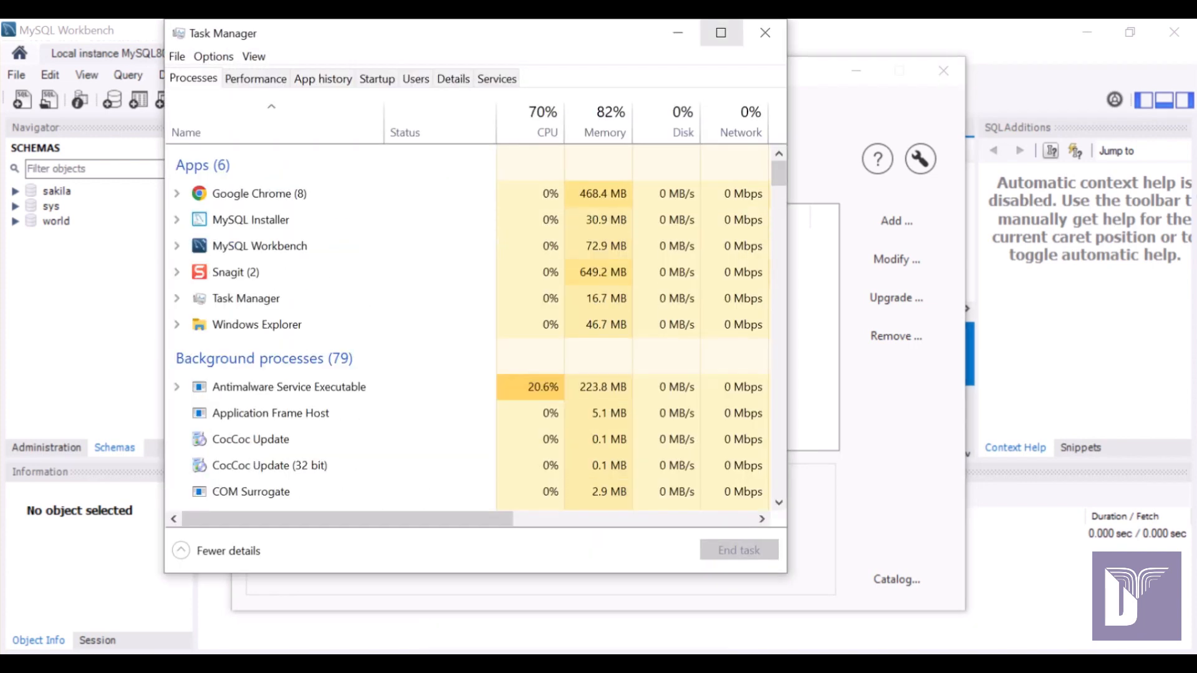
Maximize Task Manager, switch to its Services list and open the full Services console.
left_click(721, 33)
left_click(94, 239)
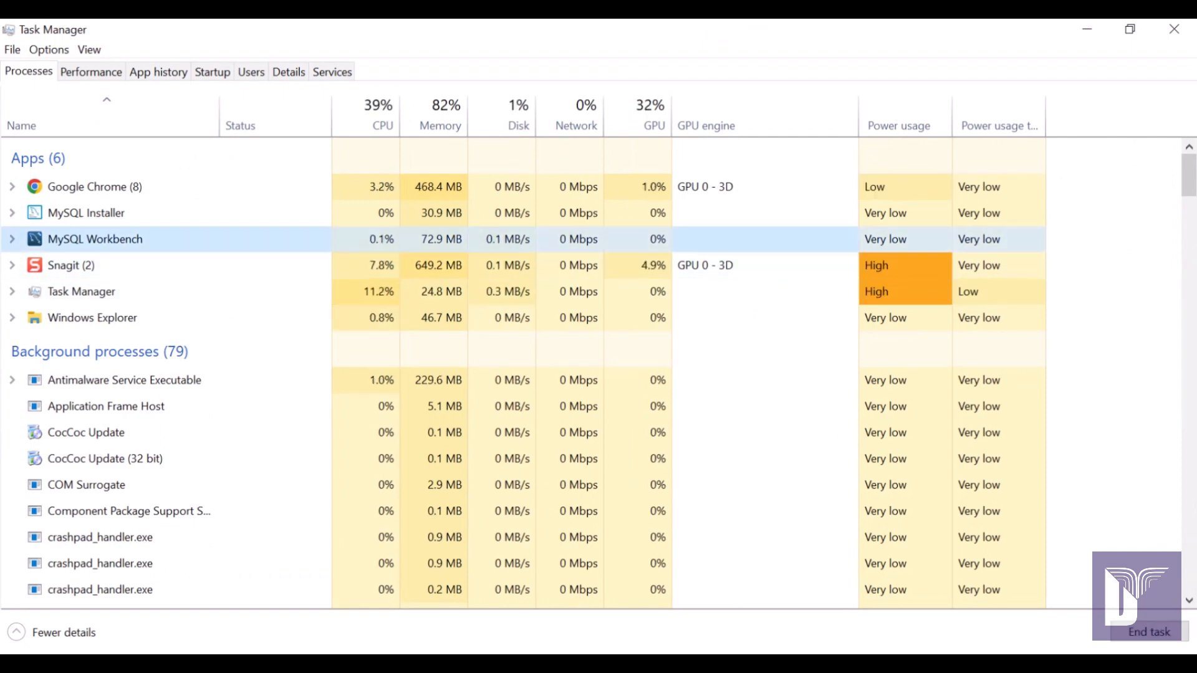
left_click(252, 72)
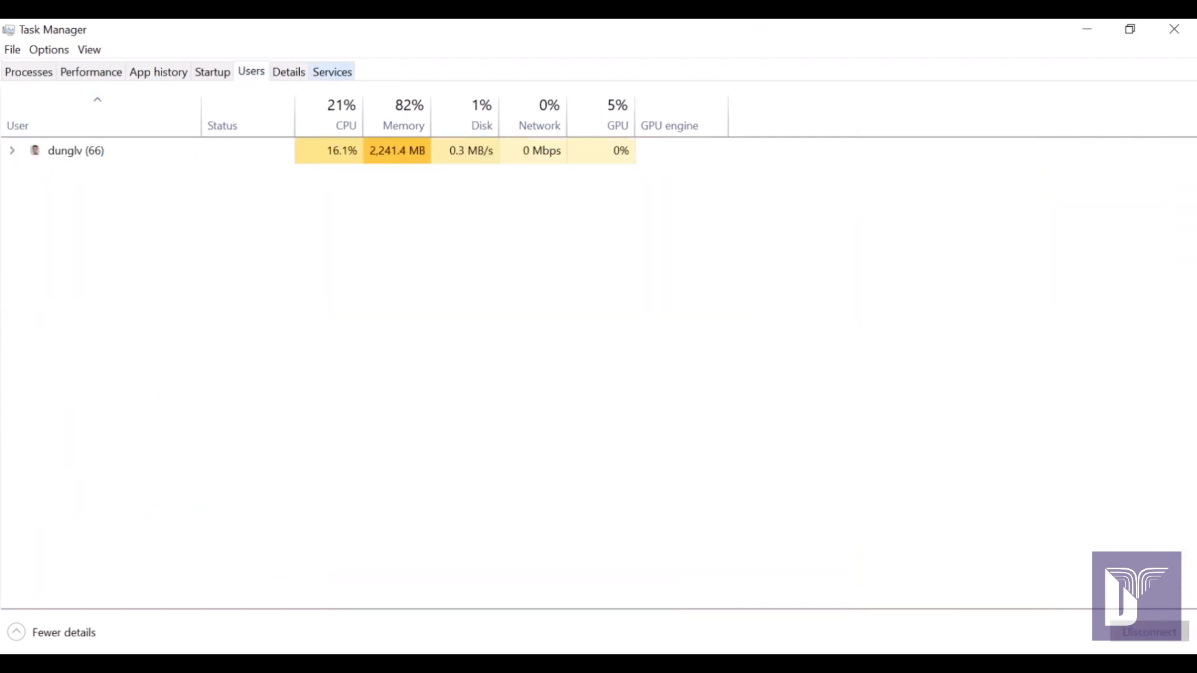
left_click(333, 71)
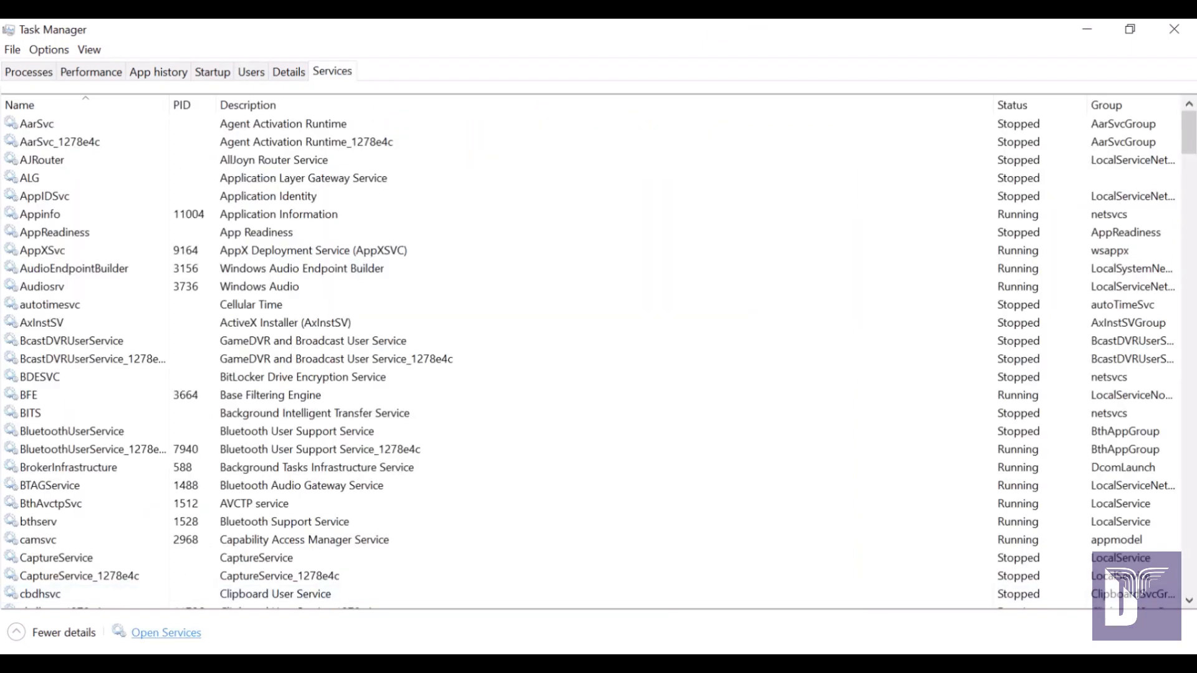
left_click(165, 632)
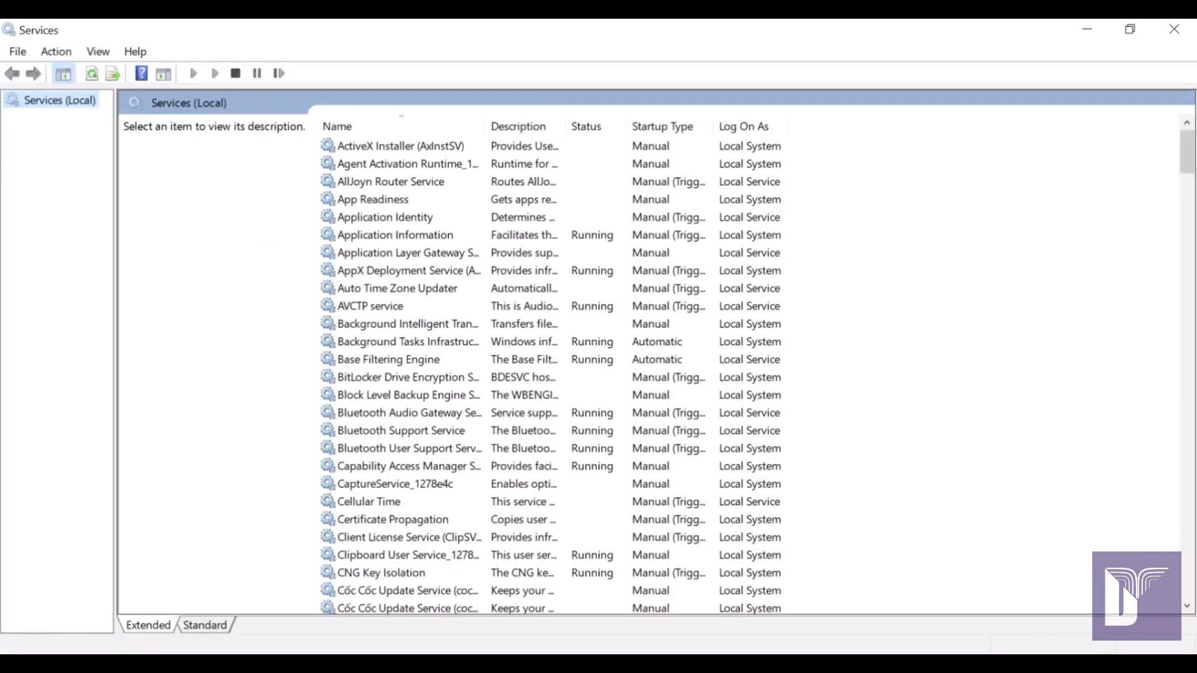
Locate the MySQL80 service in the Services list and stop it.
scroll(405, 342, "down", 5)
left_click(405, 342)
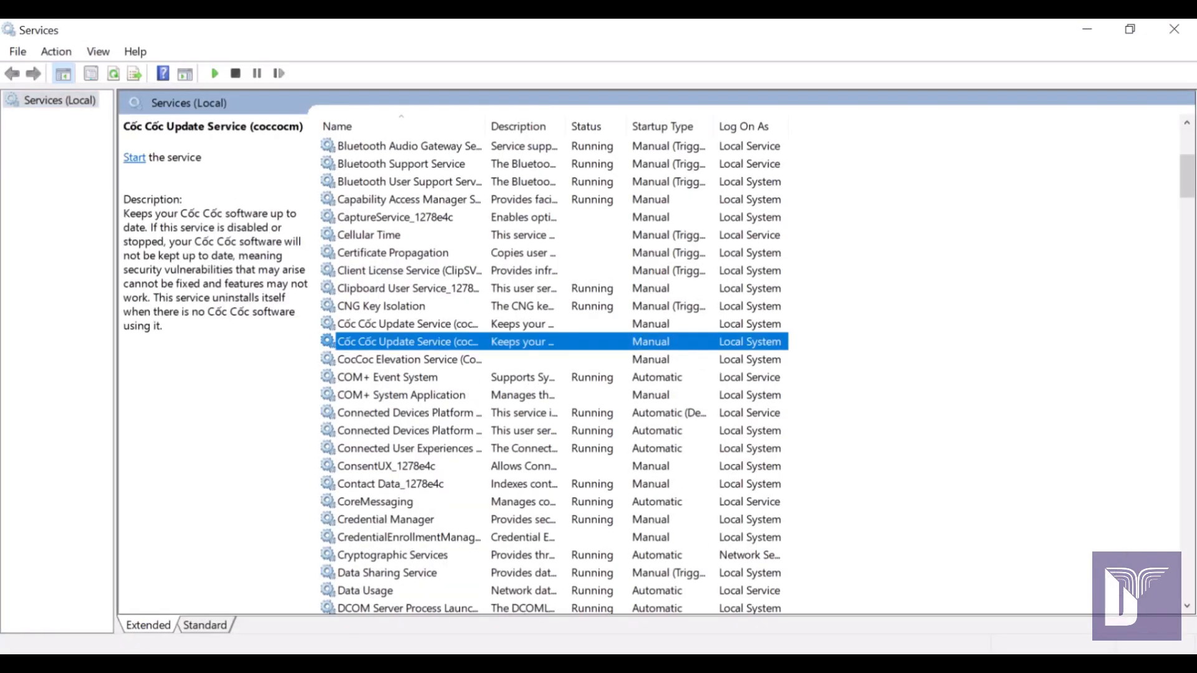
scroll(405, 341, "down", 6)
scroll(405, 374, "down", 10)
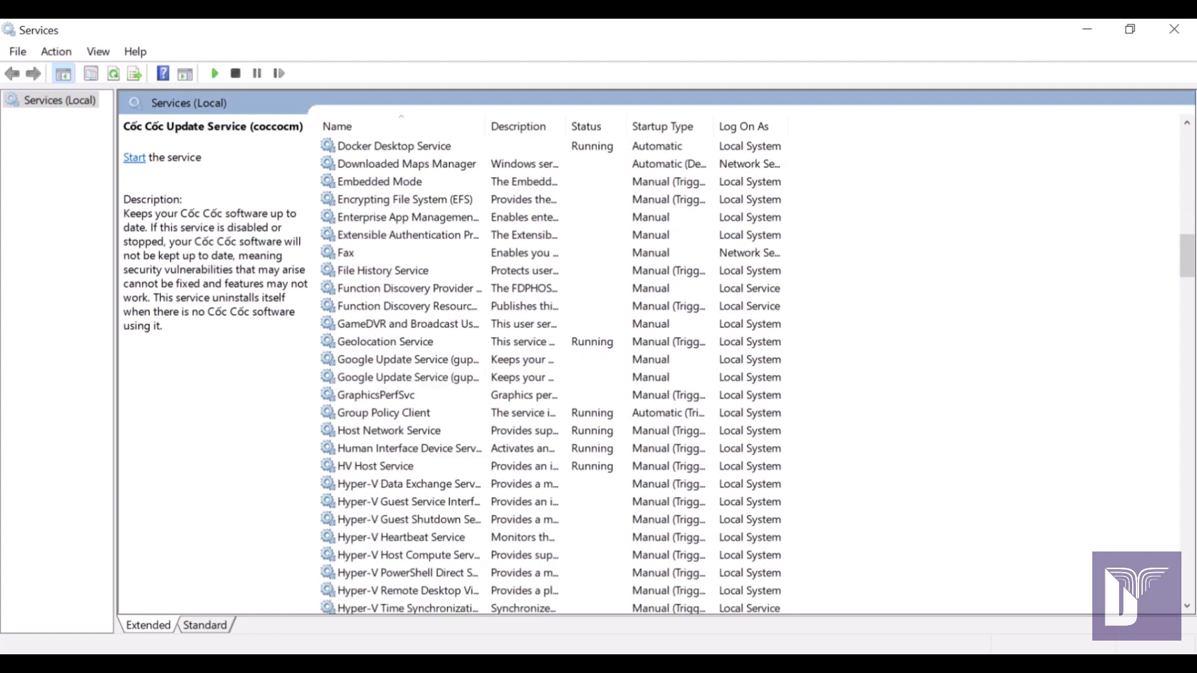
left_click(405, 394)
key("m")
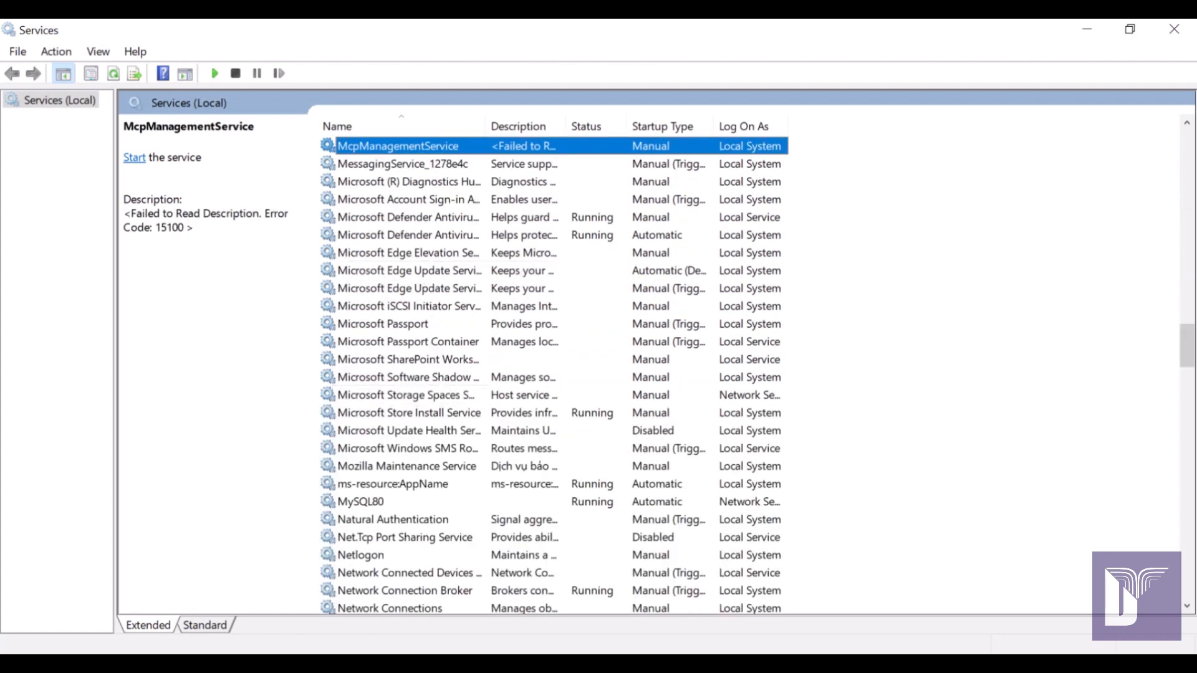
left_click(362, 501)
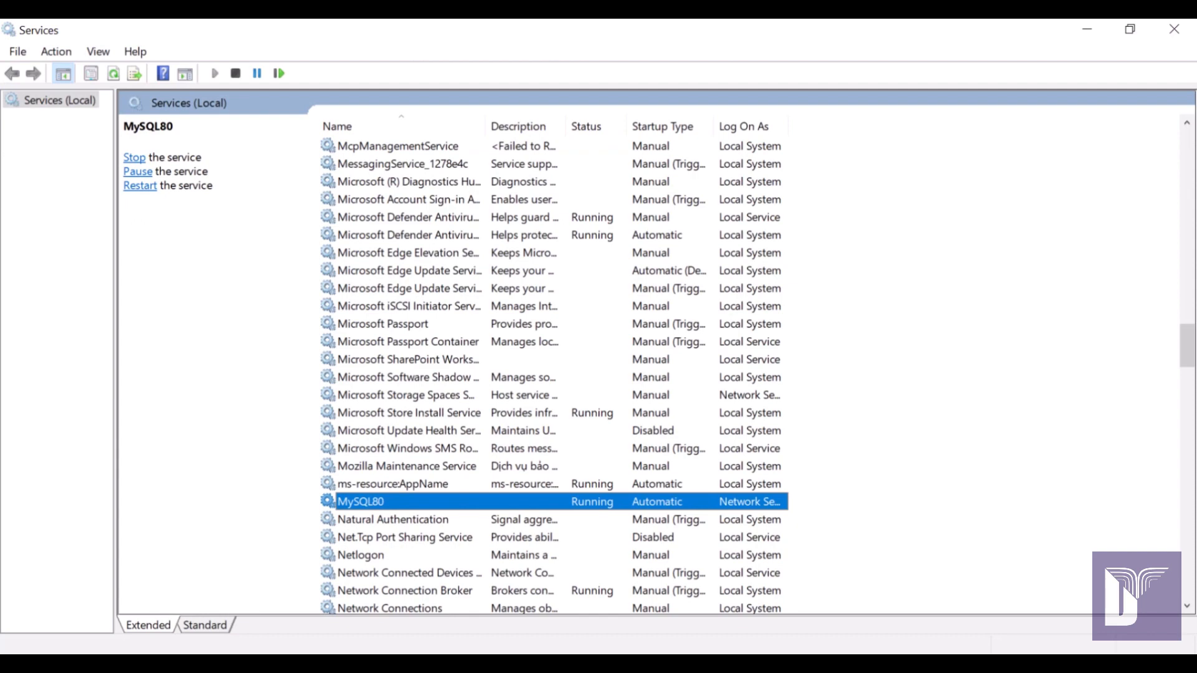
right_click(489, 502)
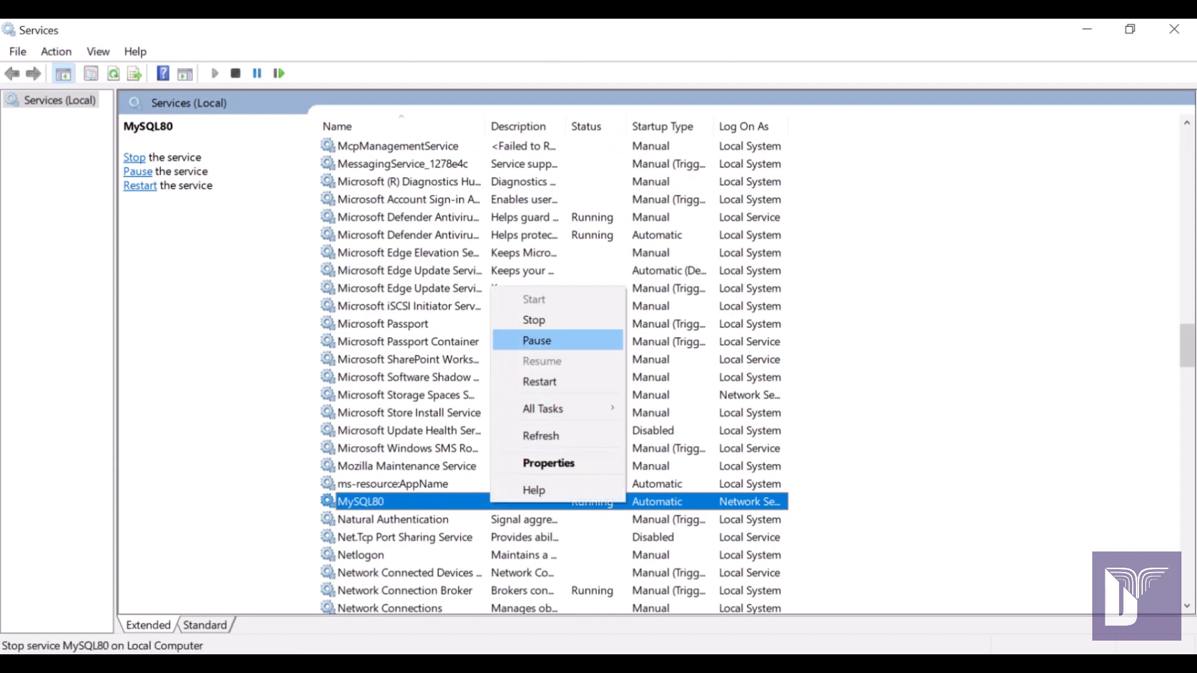
left_click(529, 319)
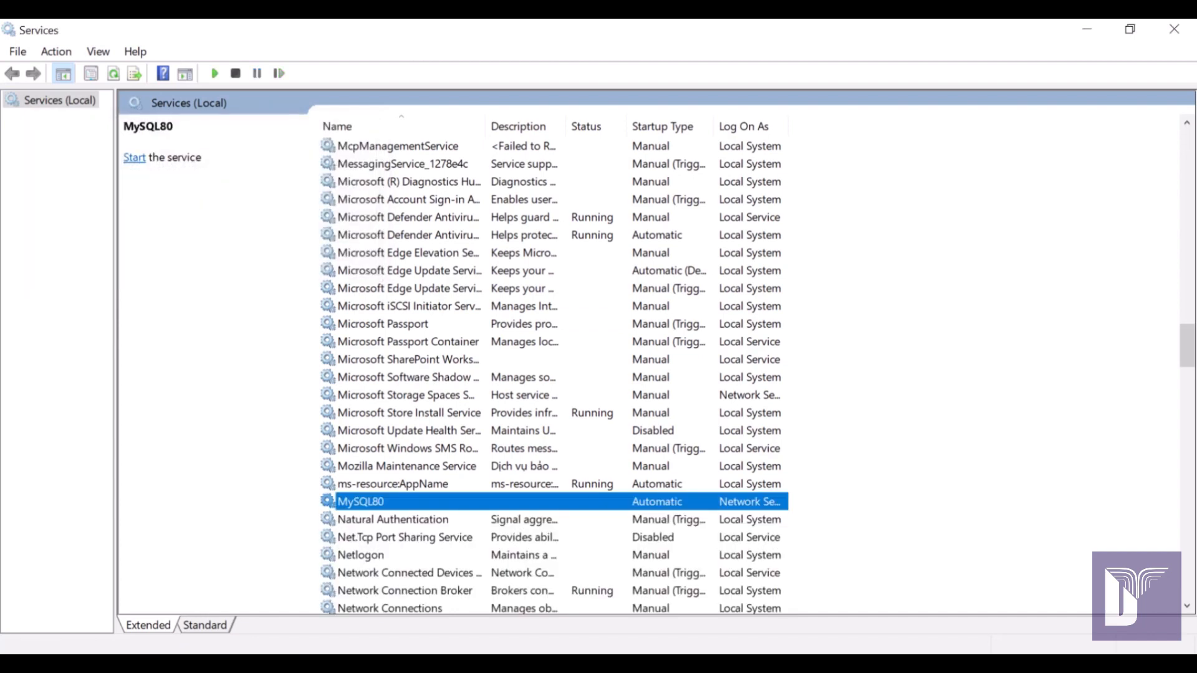
Rerun SELECT VERSION() in Workbench to get Error 2003, then return to MySQL Installer.
key("alt+Tab")
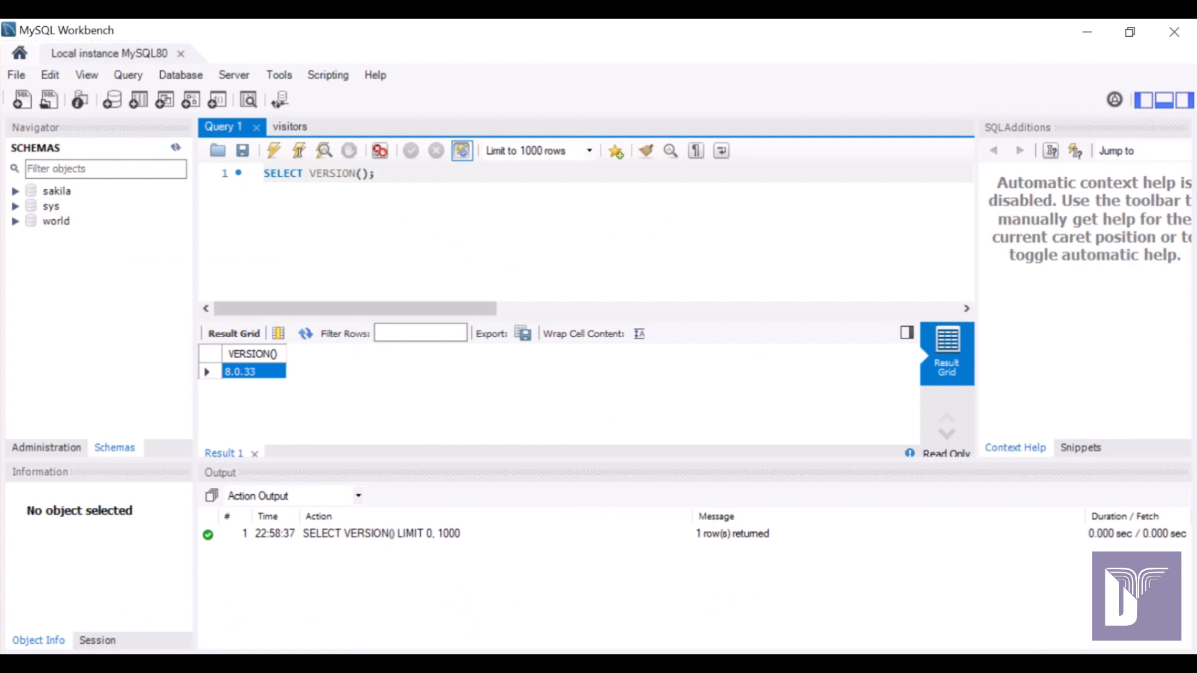
left_click(274, 150)
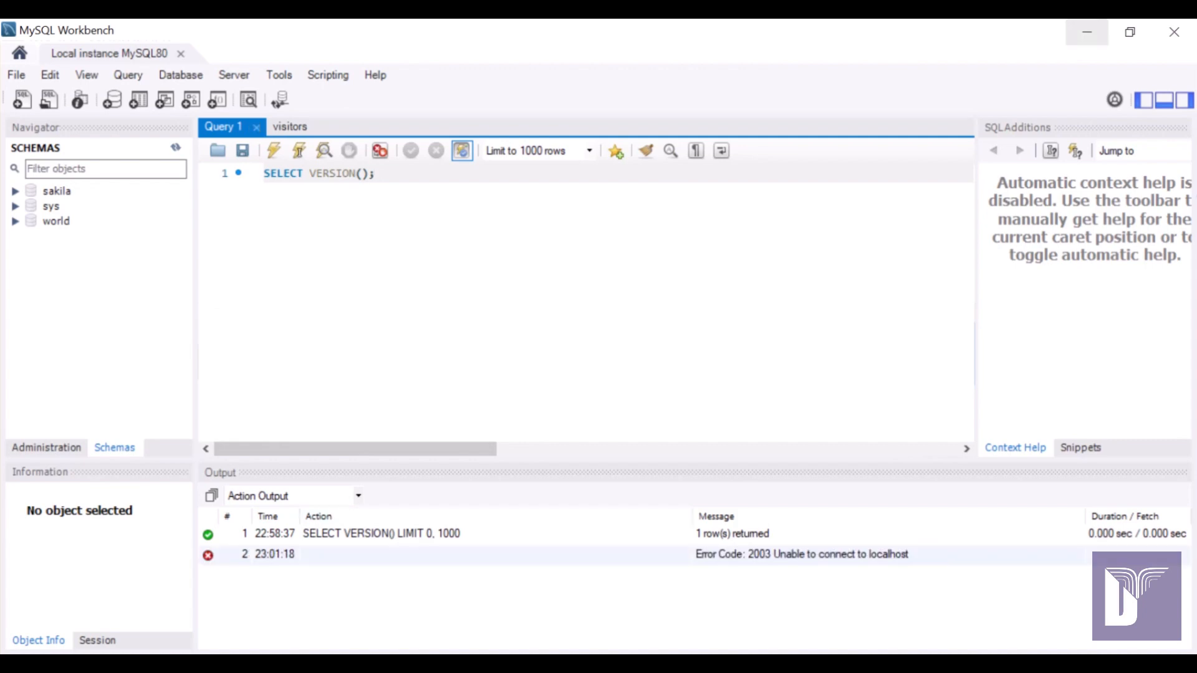
left_click(1086, 32)
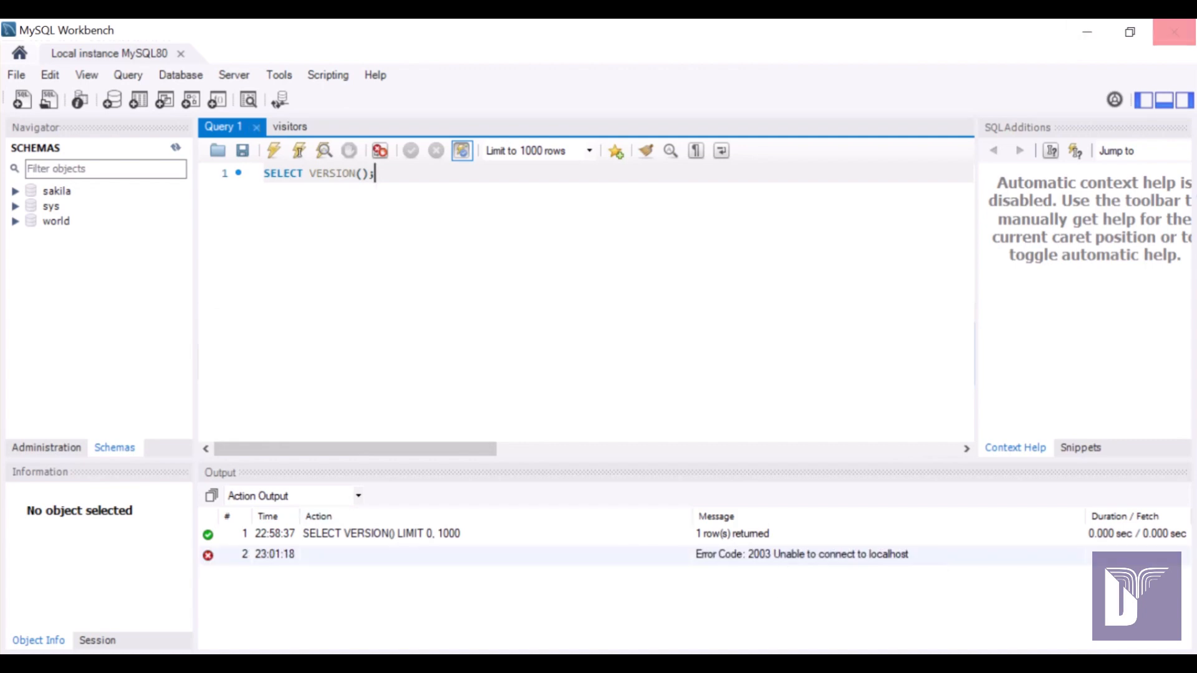
left_click(1086, 32)
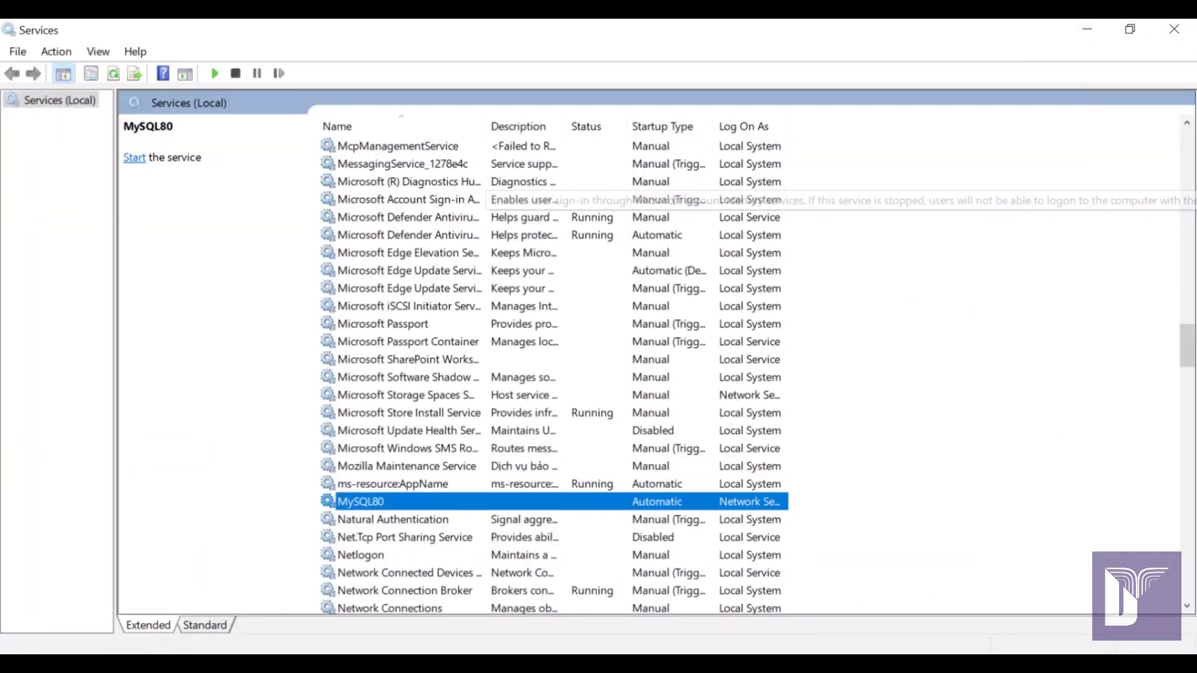
left_click(1086, 29)
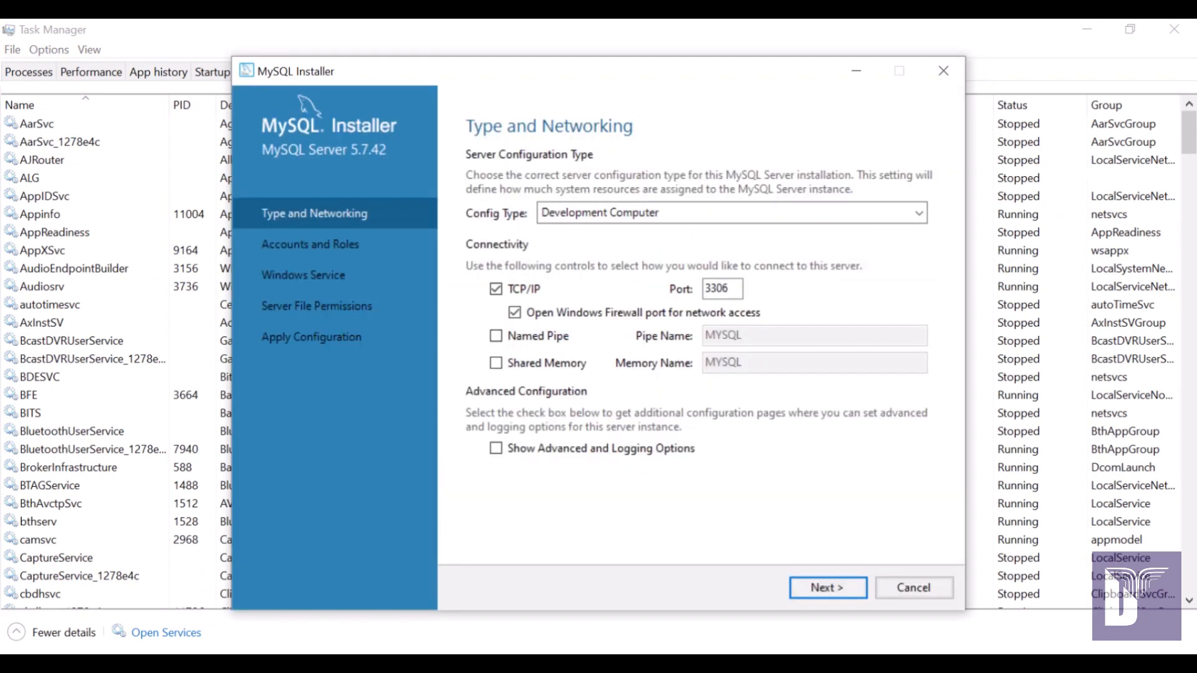
Keep port 3306 for Server 5.7.42, then set and confirm the root password.
left_click(728, 289)
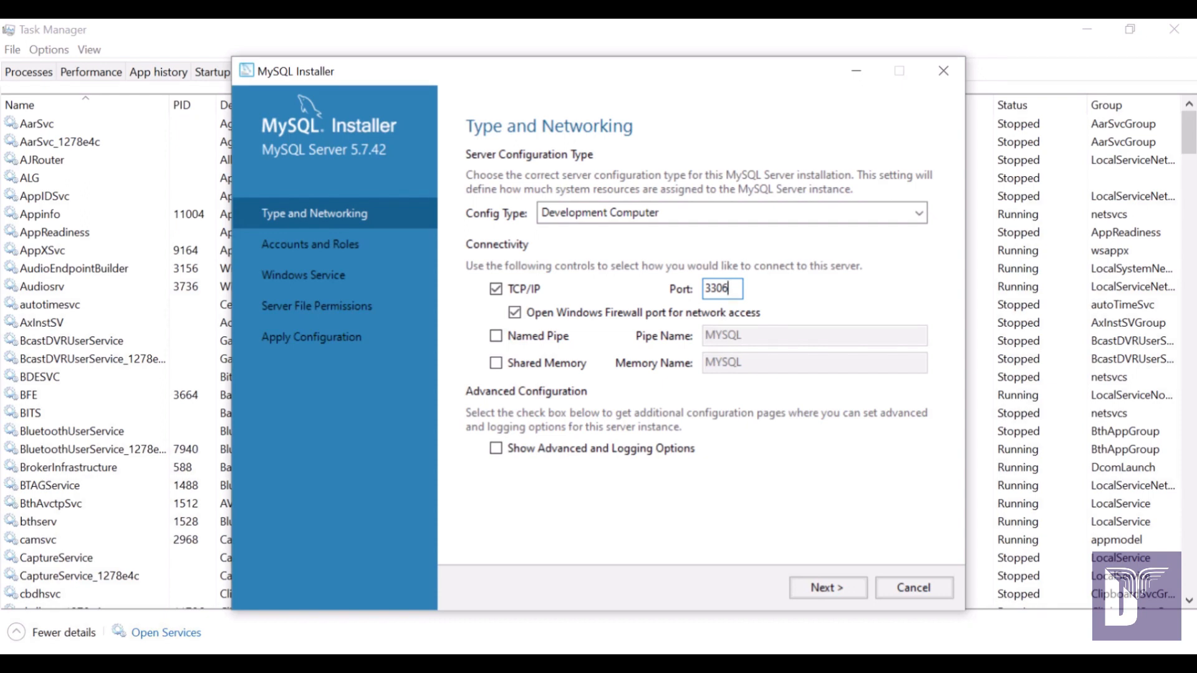
left_click(828, 588)
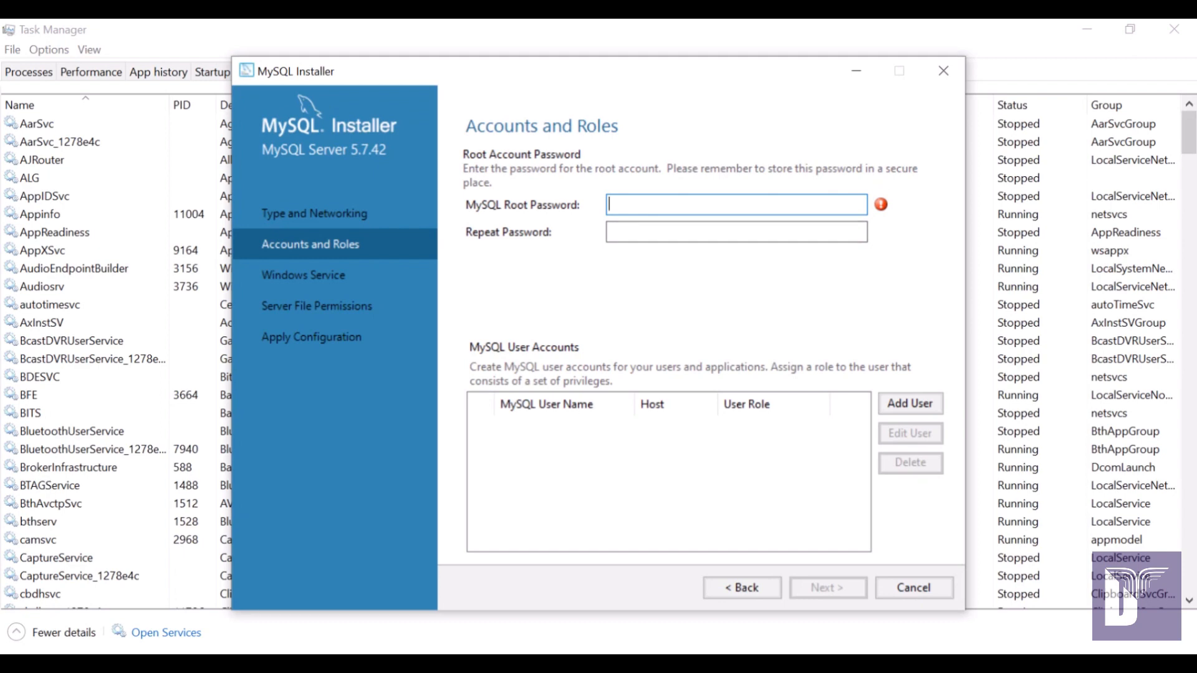
type("root")
left_click(736, 232)
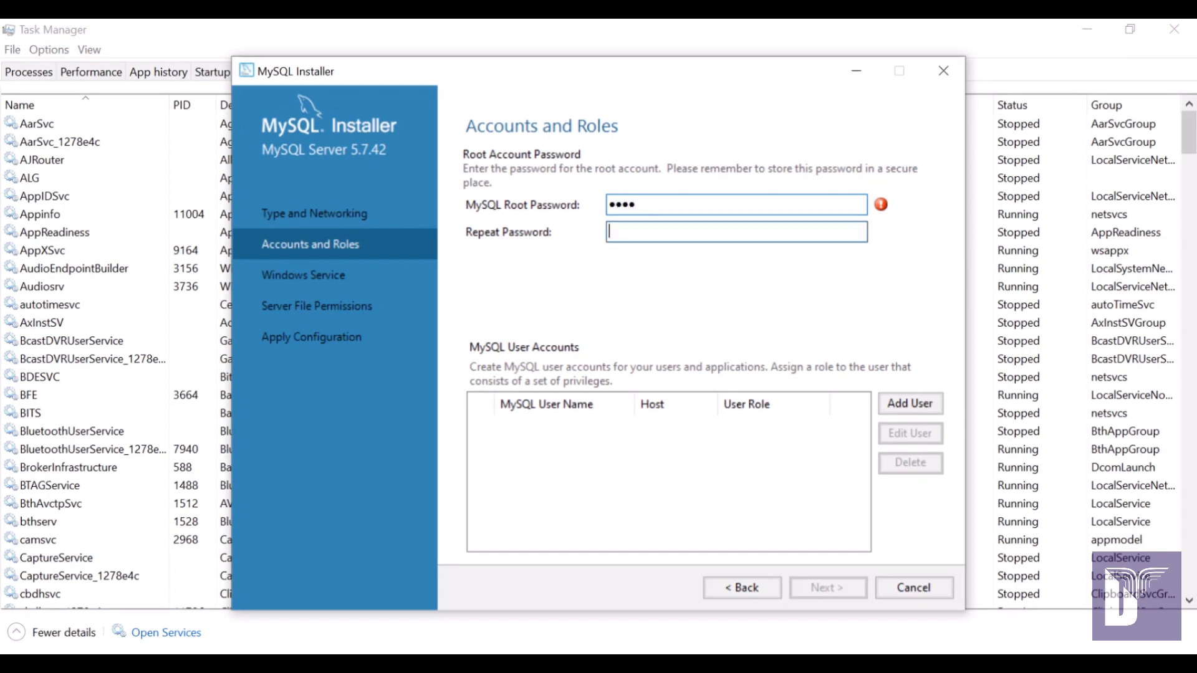
type("root")
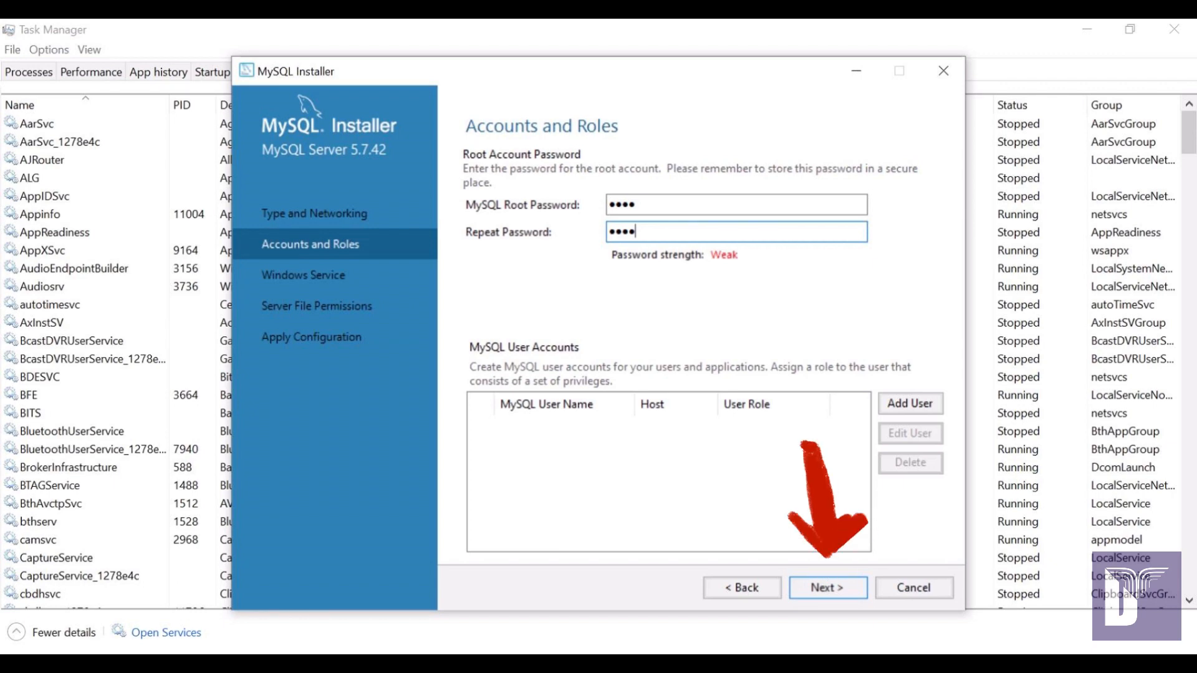
Accept the MySQL57 Windows service and default file permissions to reach Apply Configuration.
left_click(828, 588)
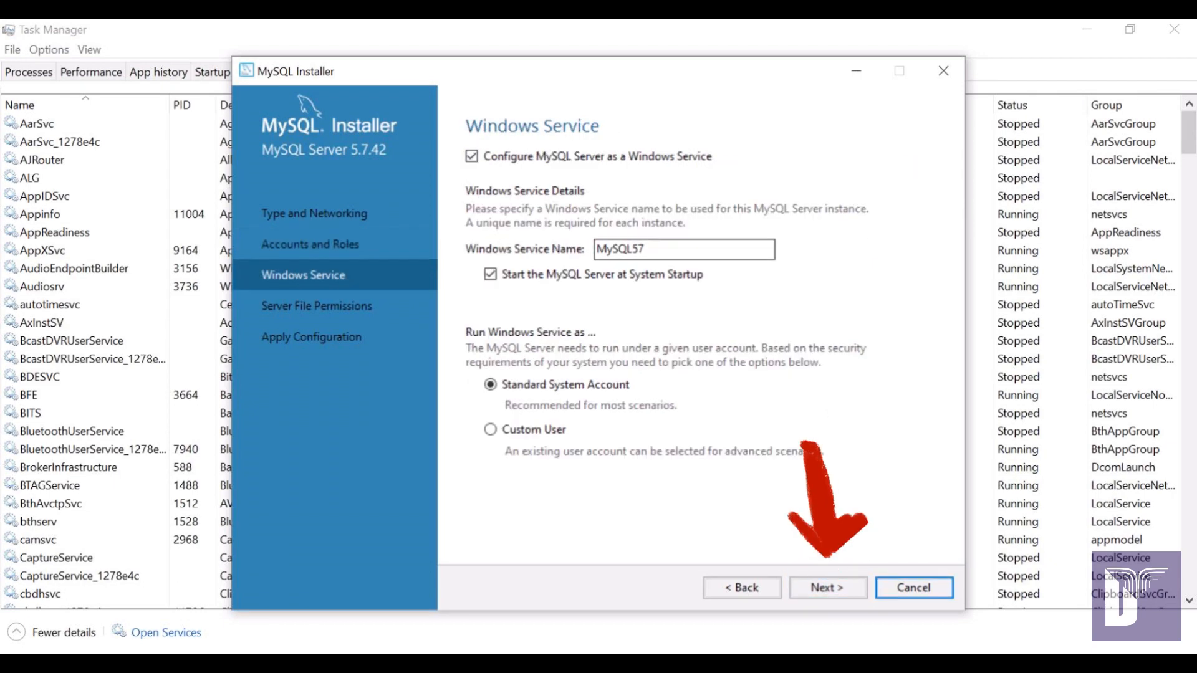
left_click(828, 588)
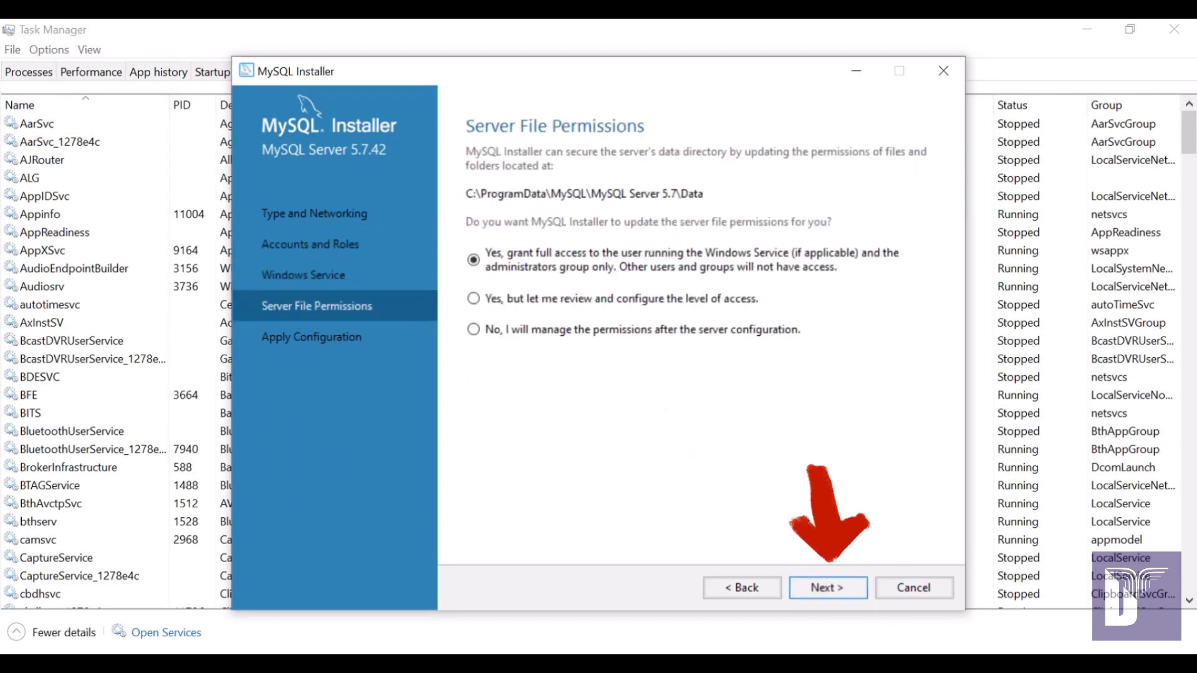
left_click(828, 588)
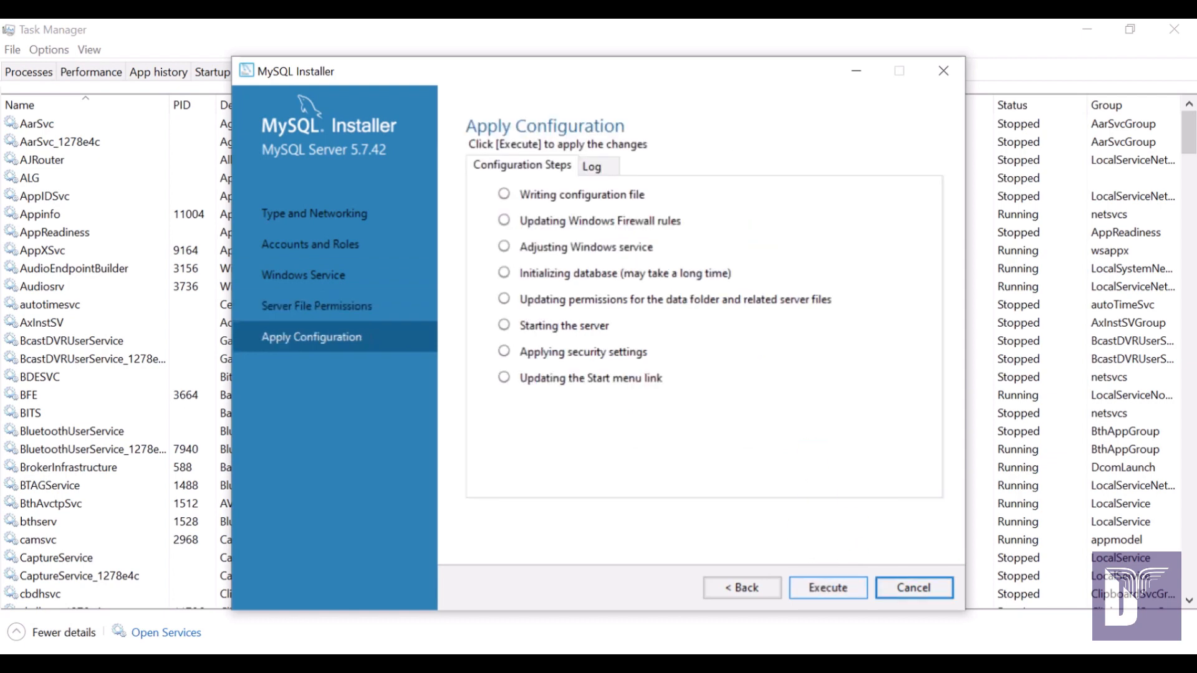
Run all eight configuration steps for Server 5.7.42 and check its entry beside 8.0.33.
left_click(828, 588)
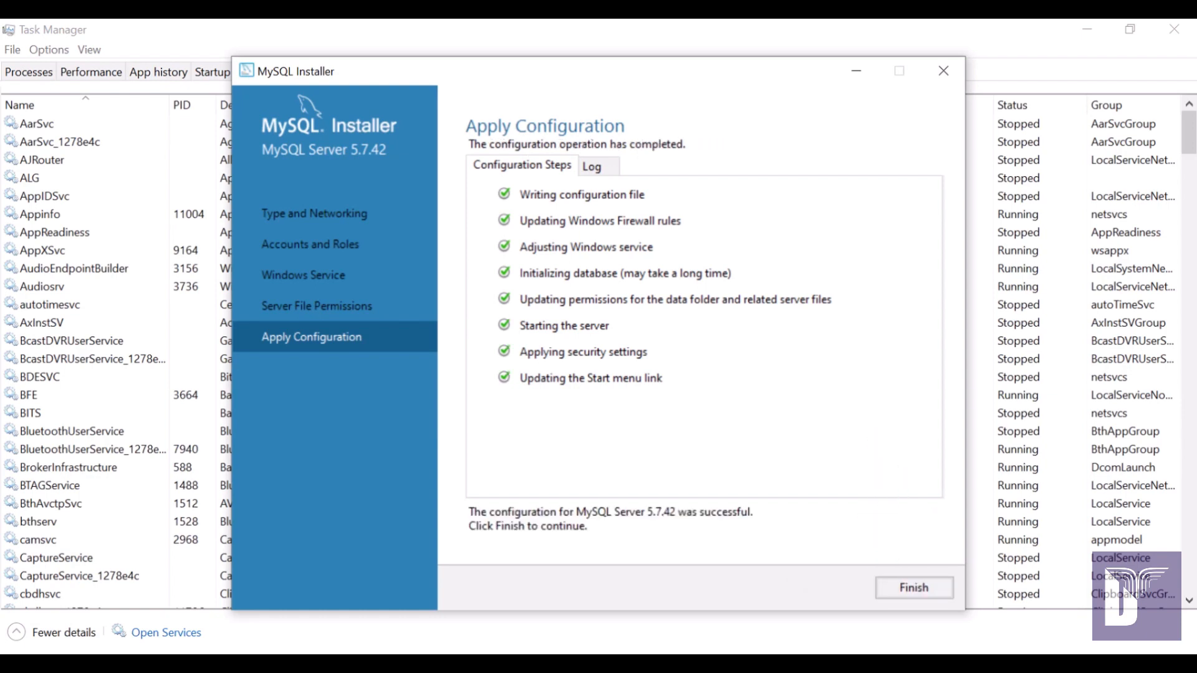
left_click(913, 588)
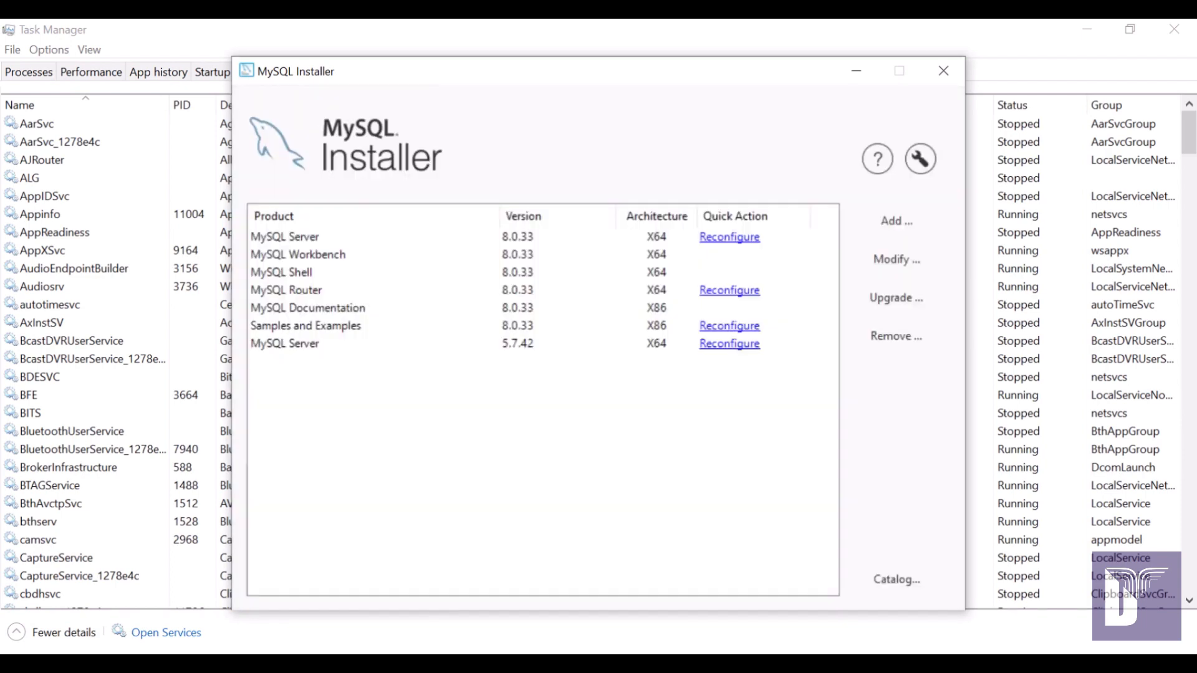
left_click(293, 344)
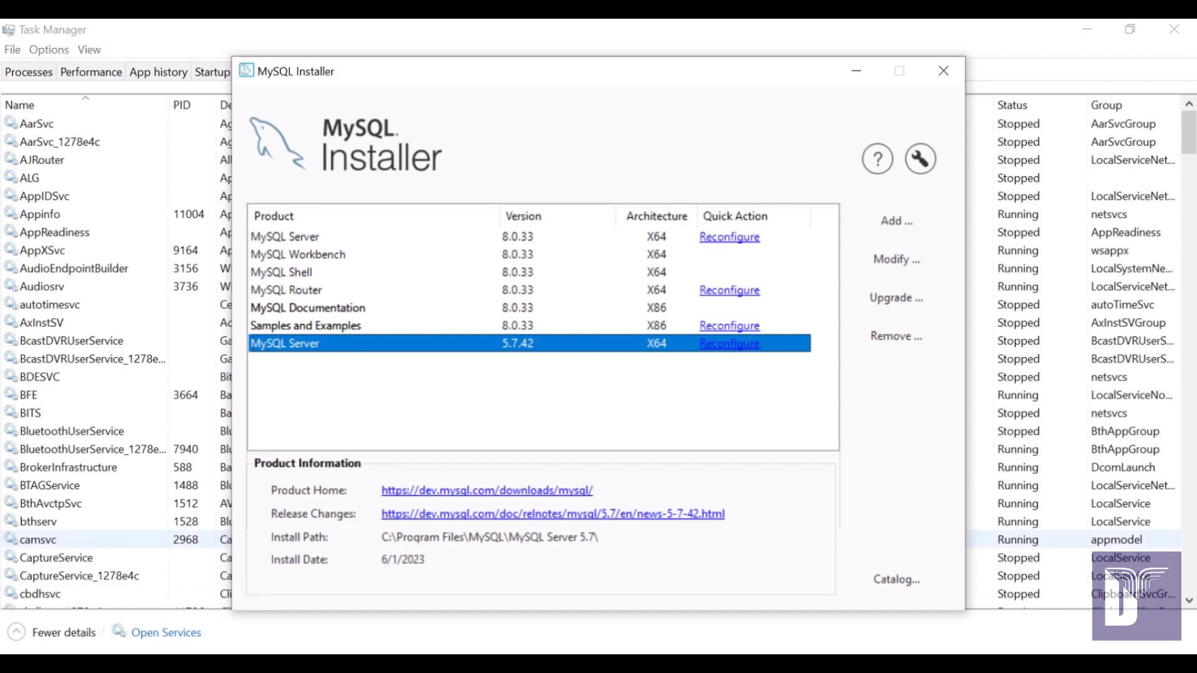
left_click(125, 539)
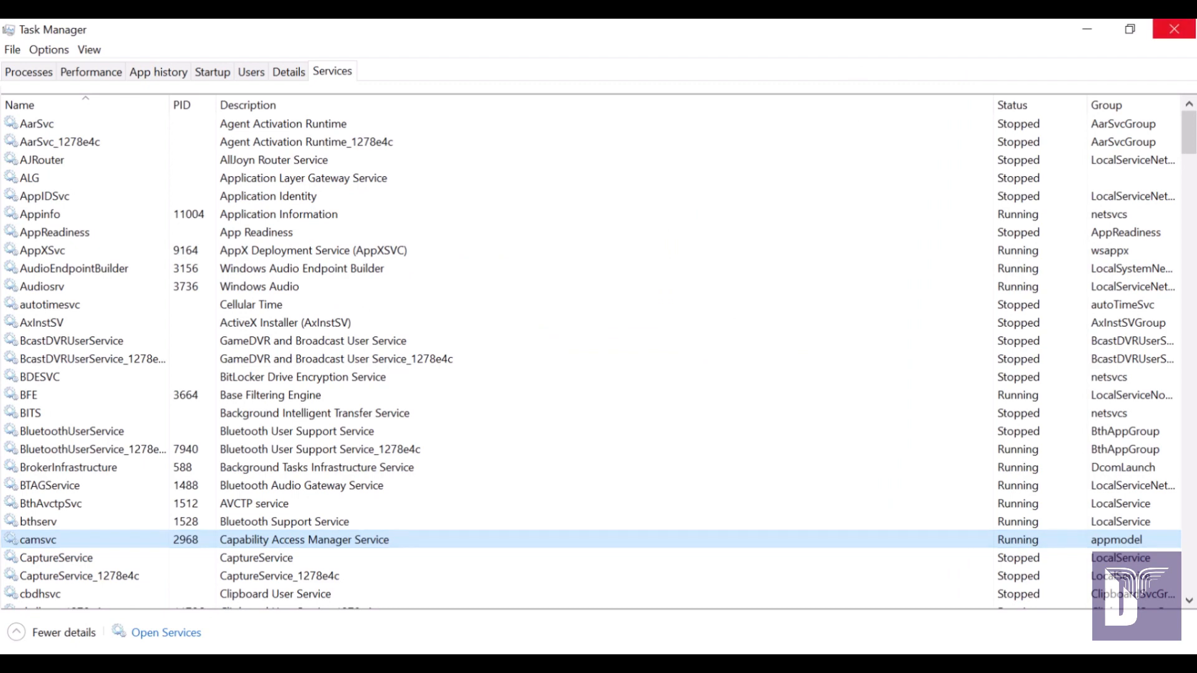
Refresh the services list and compare statuses: MySQL57 Running and Automatic, MySQL80 stopped.
left_click(1175, 29)
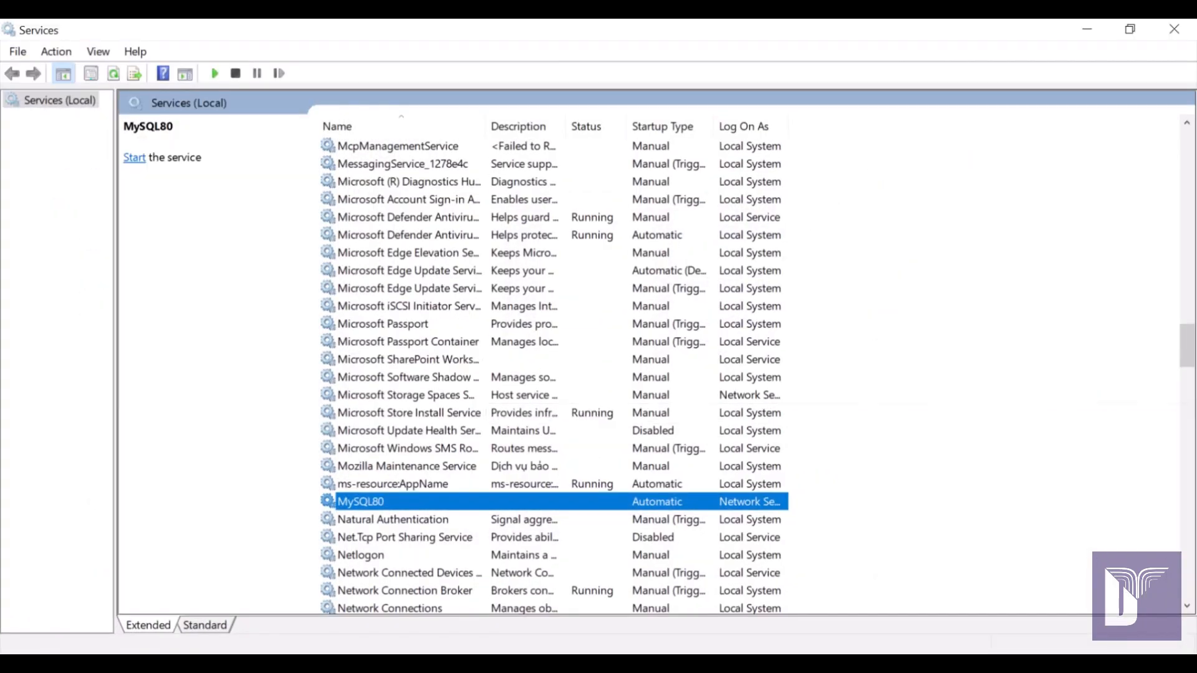
right_click(997, 228)
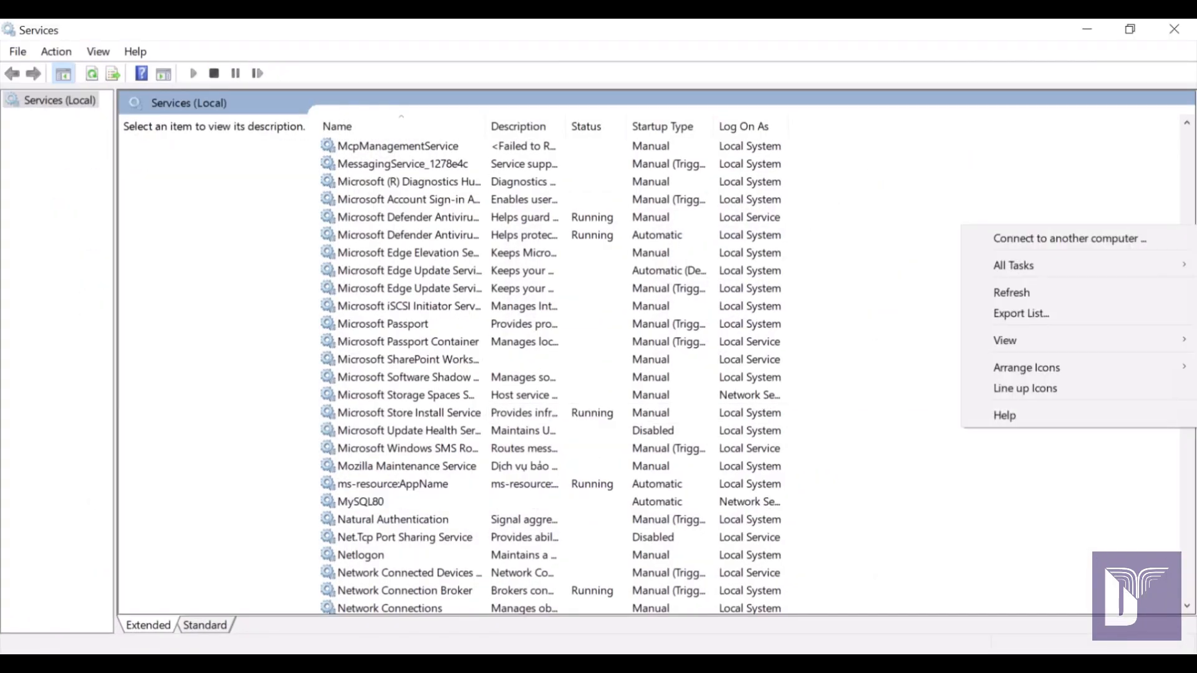
left_click(1010, 292)
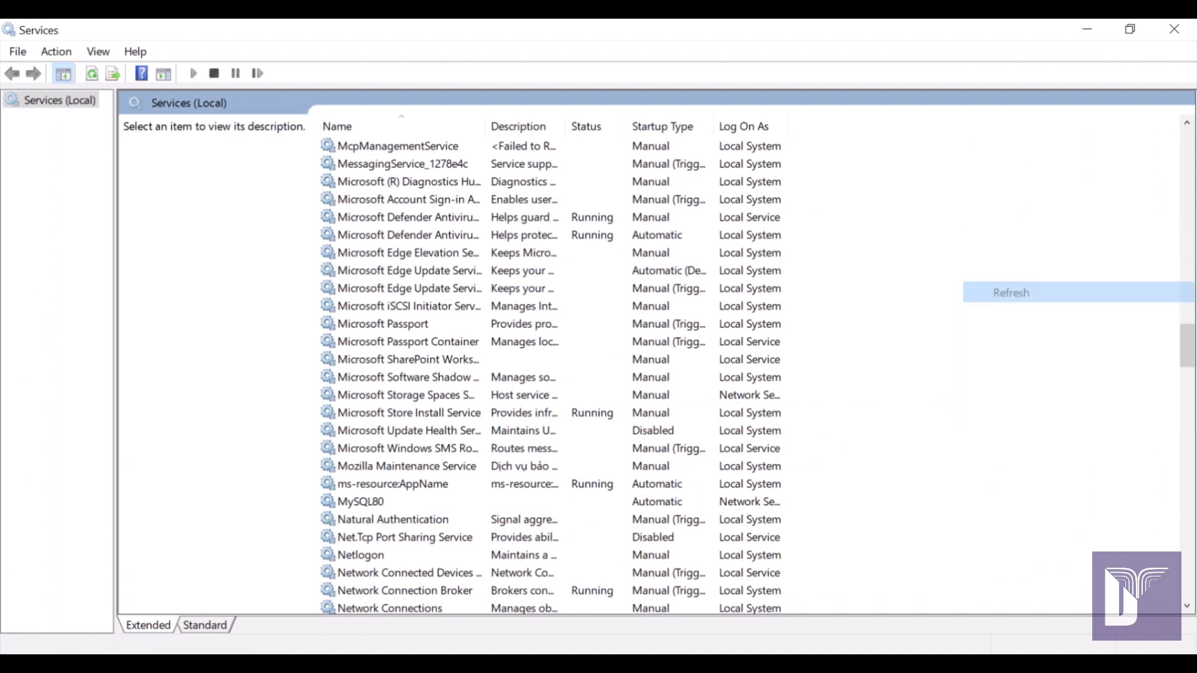
left_click(361, 502)
left_click(362, 520)
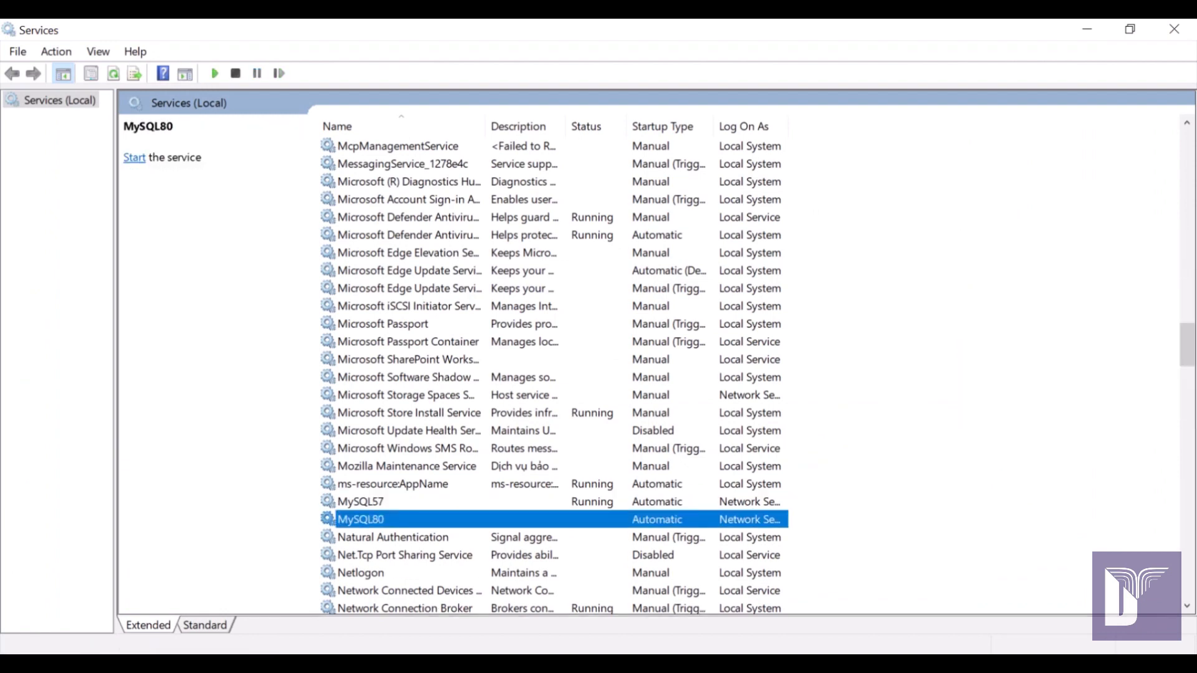
left_click(361, 502)
left_click(361, 520)
left_click(361, 501)
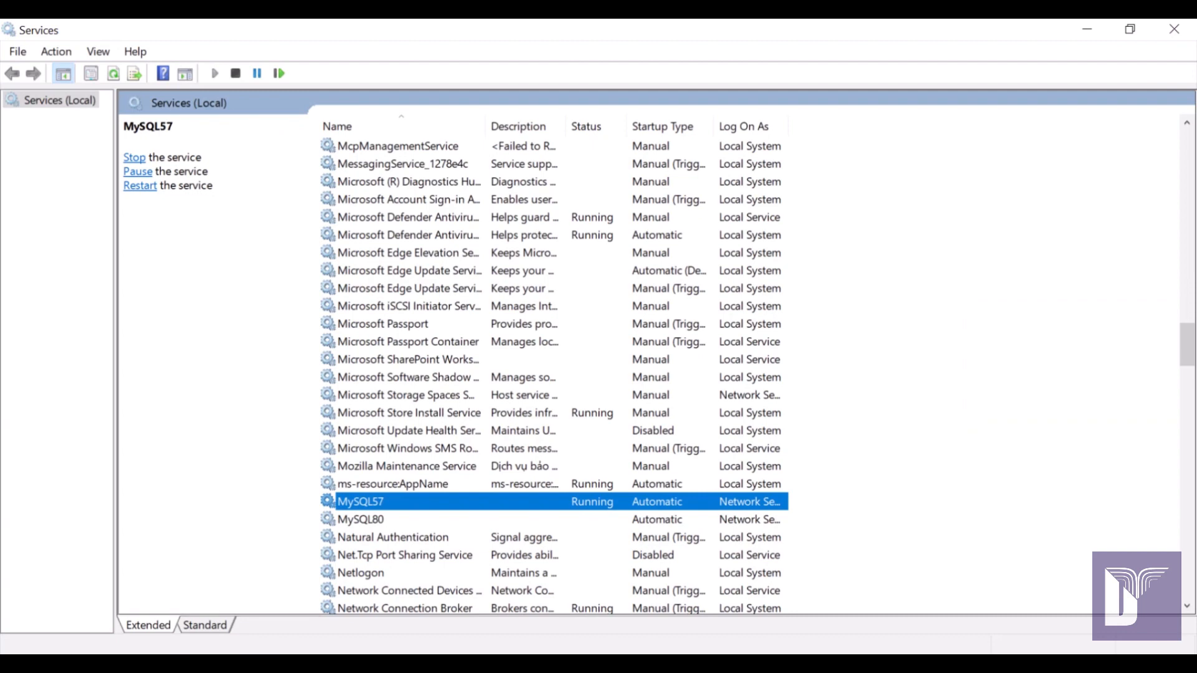
key("alt+Tab")
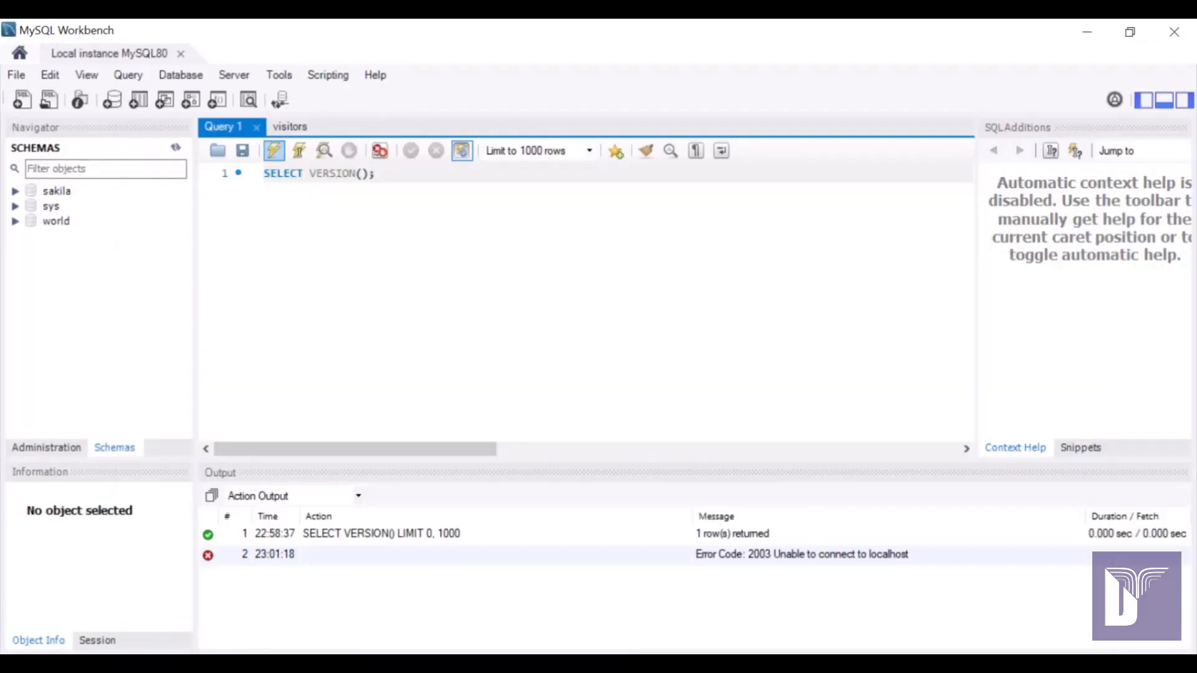
Reconnect with the root password and rerun SELECT VERSION(), which returns 5.7.42-log.
left_click(273, 150)
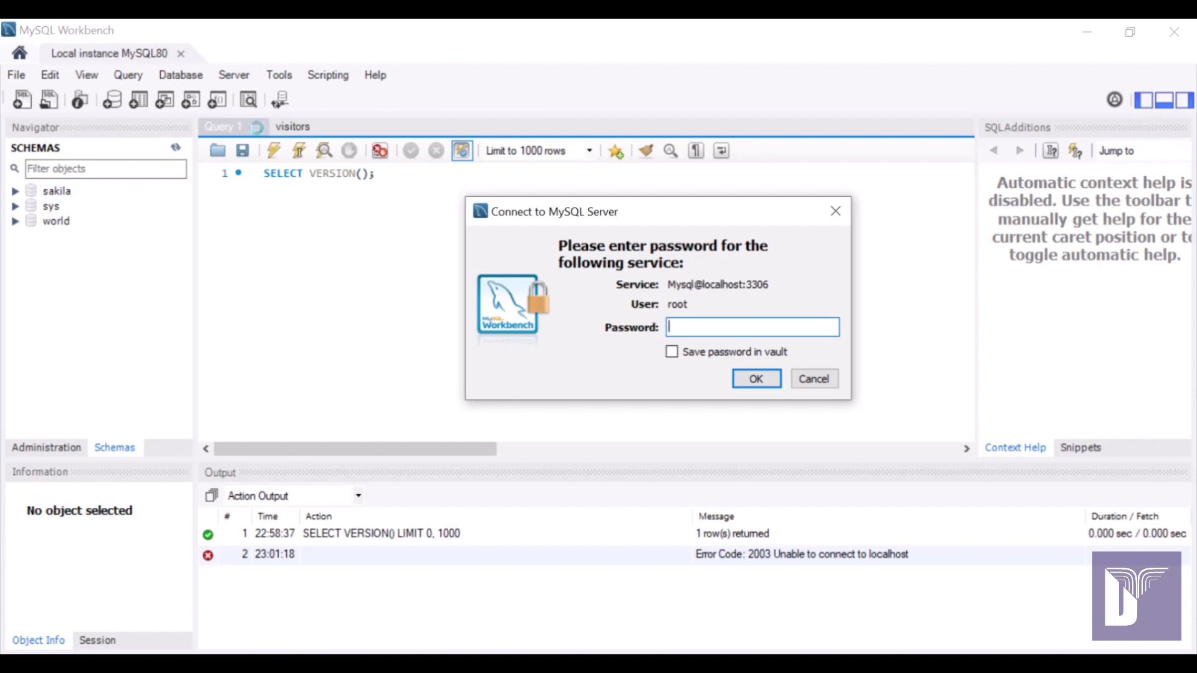
type("****")
key("Return")
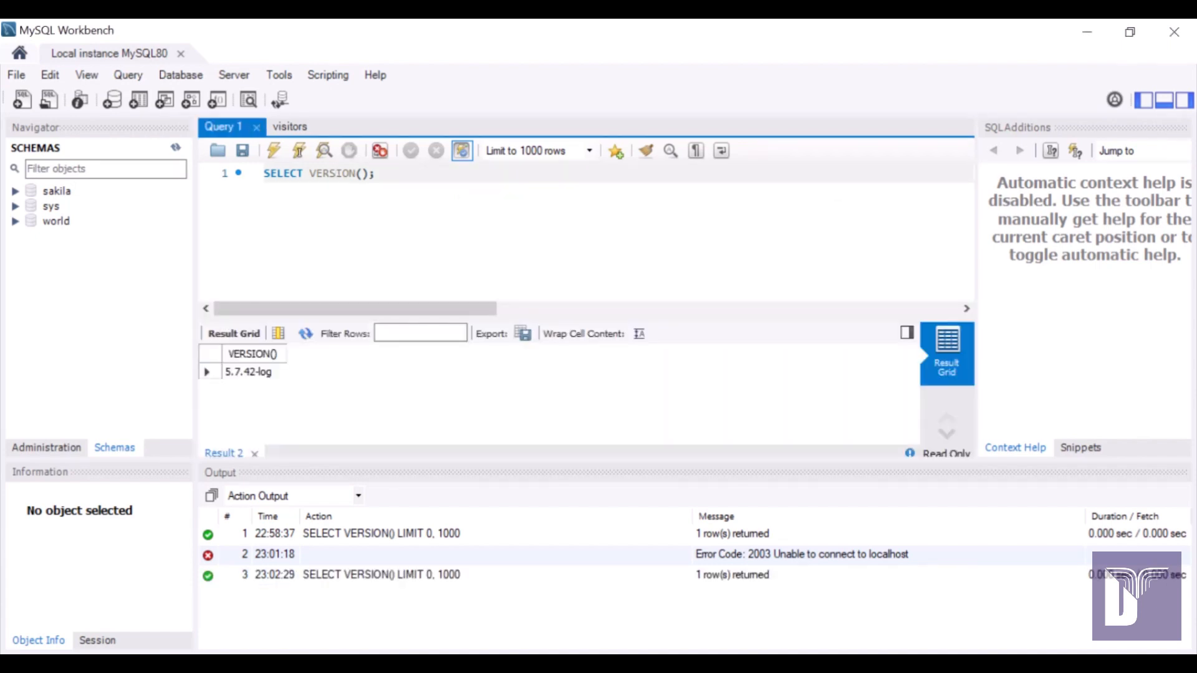
left_click(249, 372)
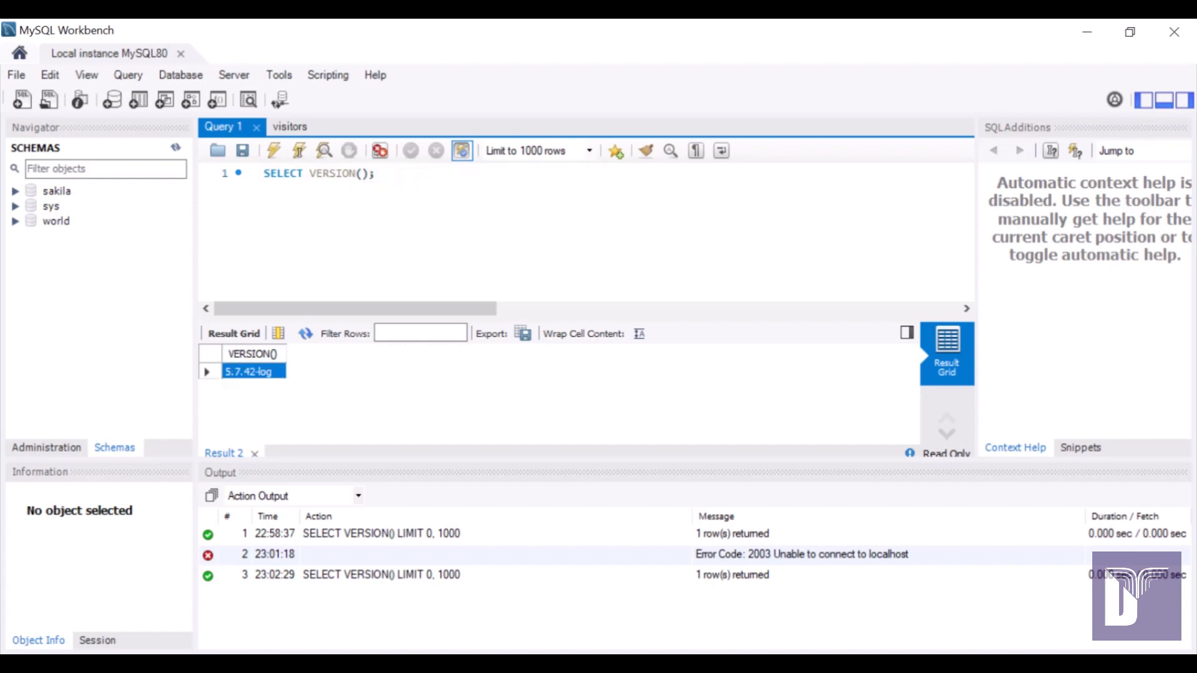
left_click(368, 174)
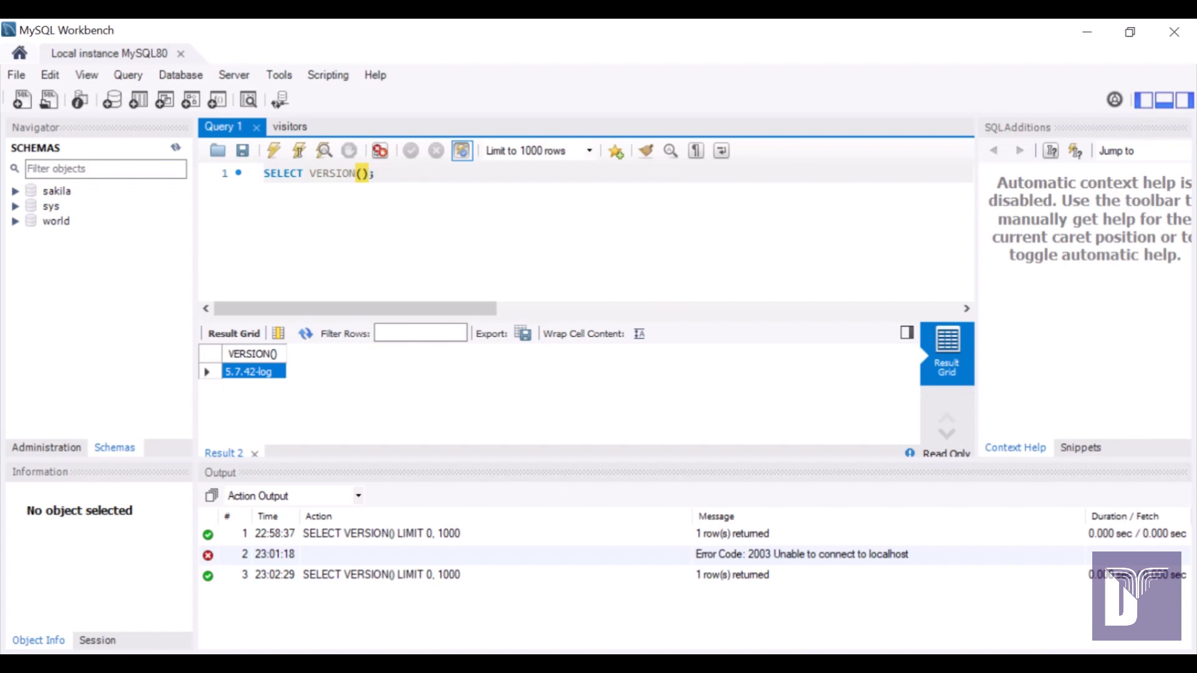
left_click(1087, 32)
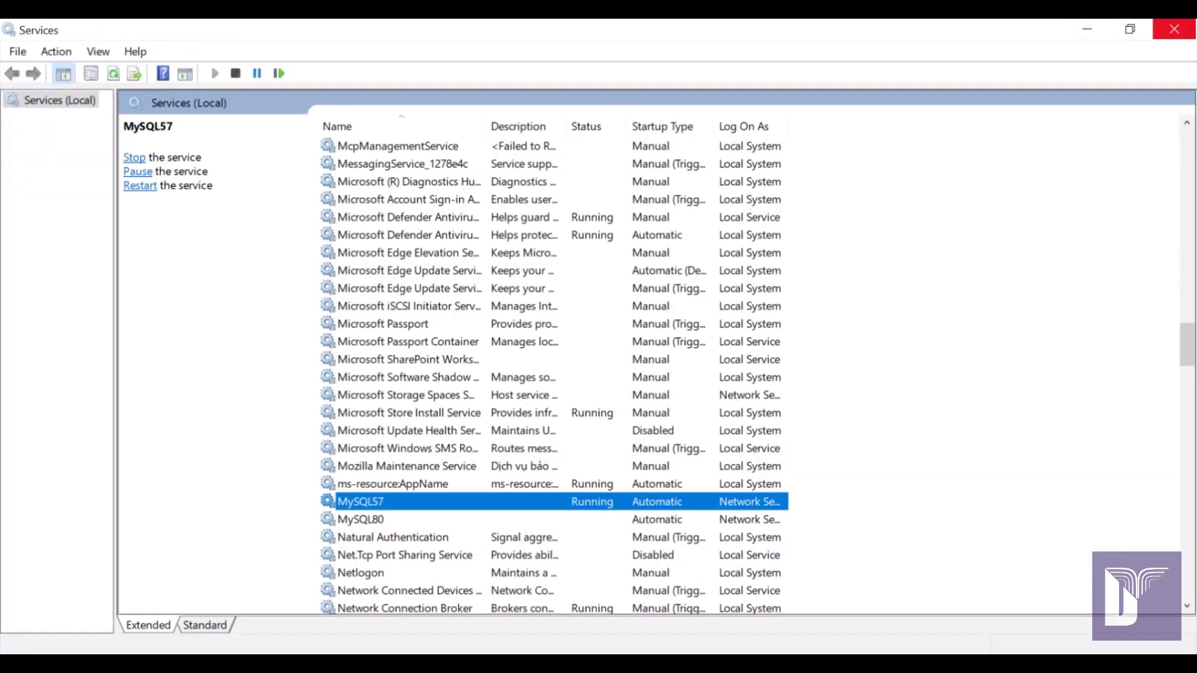
Reopen the Services console from Start search and jump to the services starting with M.
left_click(1173, 30)
key("super")
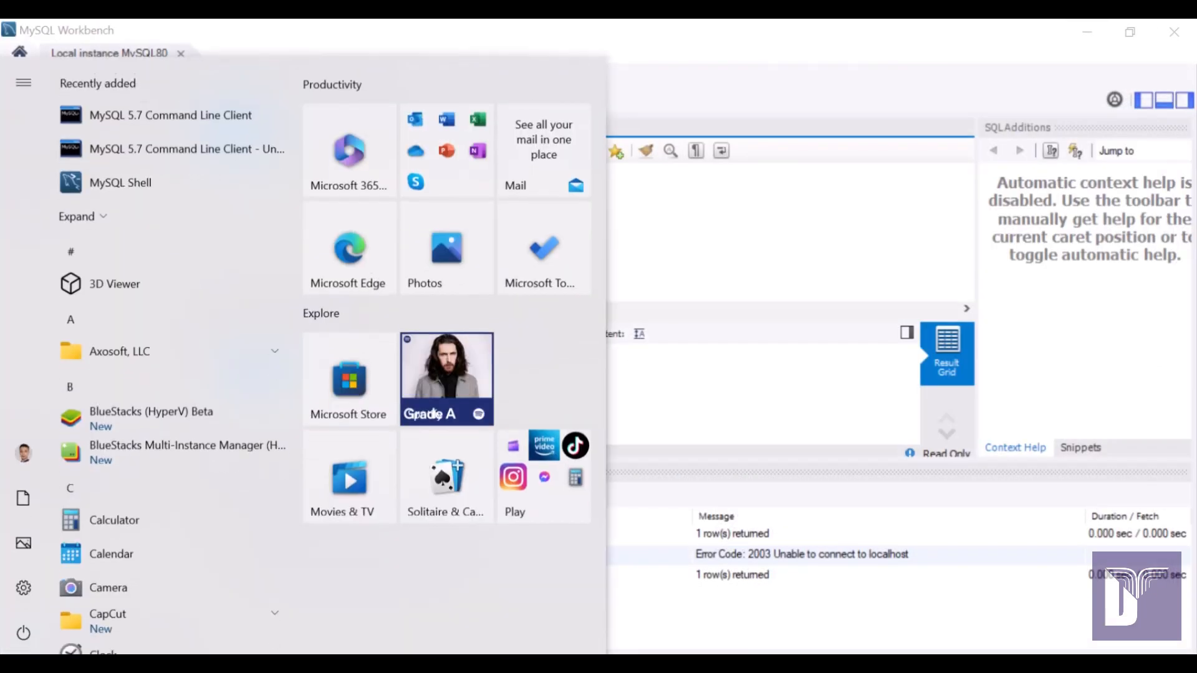
type("services")
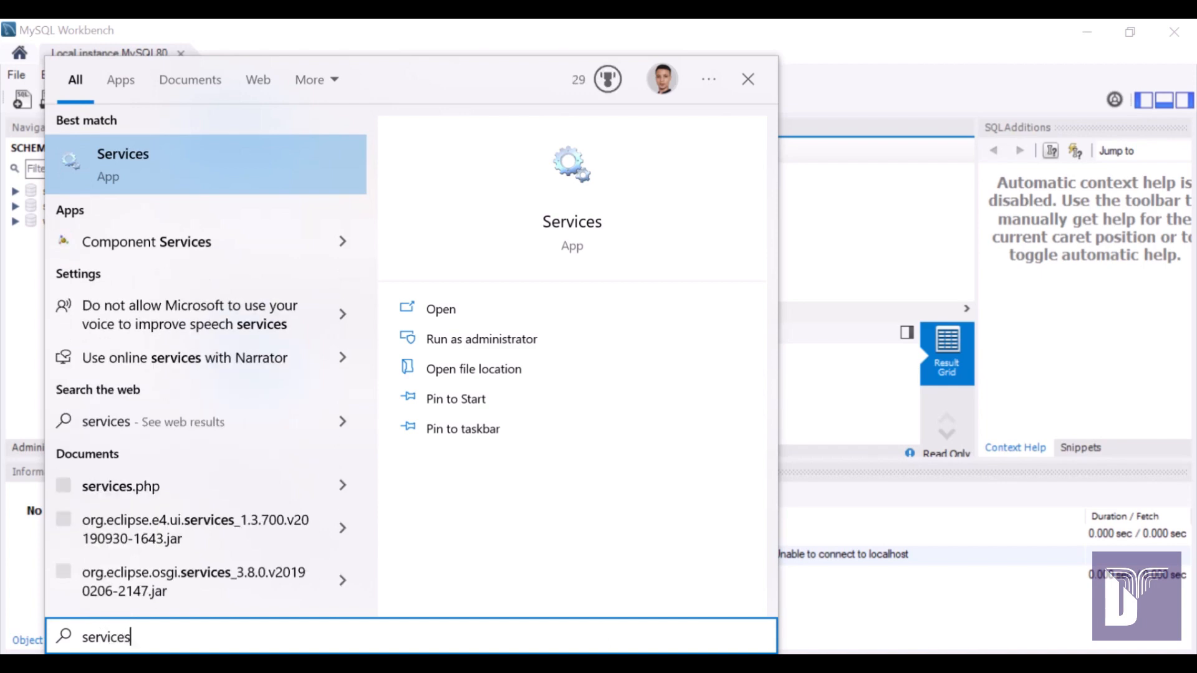
left_click(169, 165)
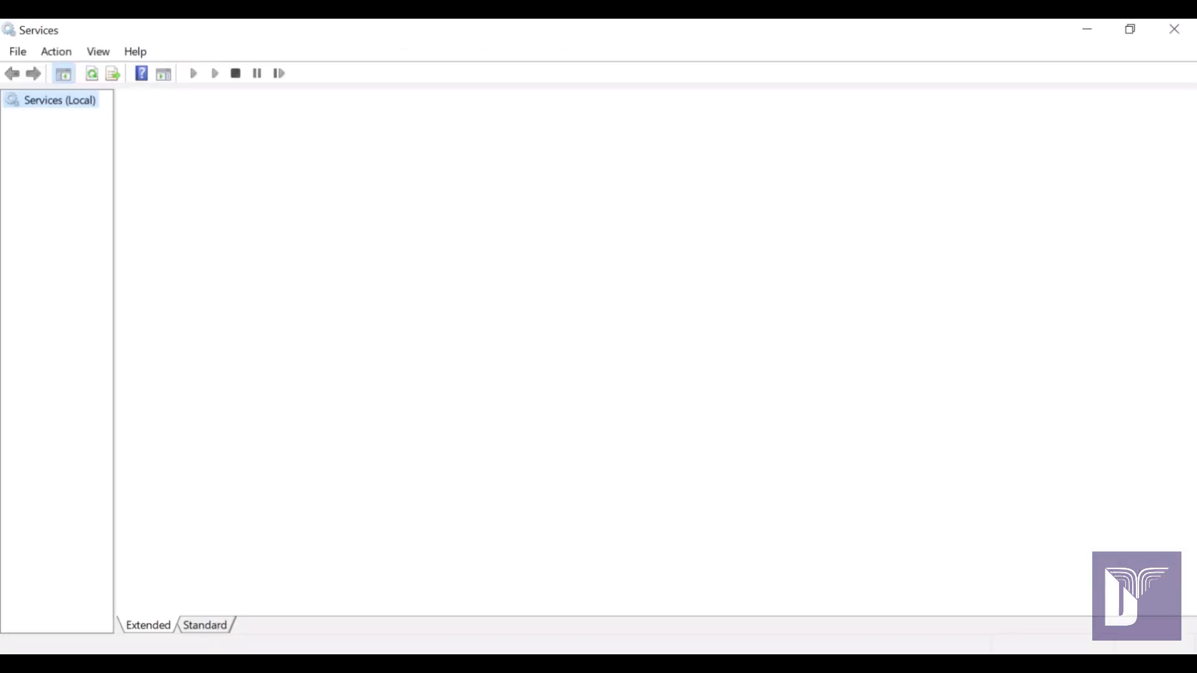
left_click(410, 397)
key("m")
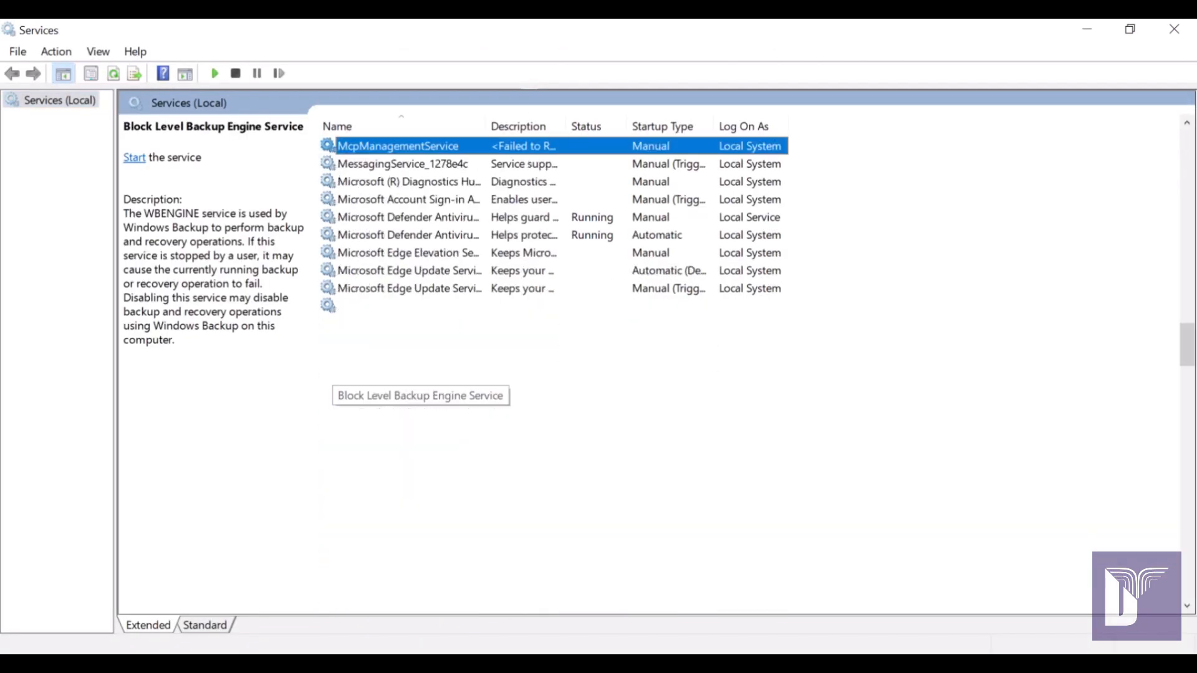
Stop the MySQL57 service and start the MySQL80 service.
left_click(360, 519)
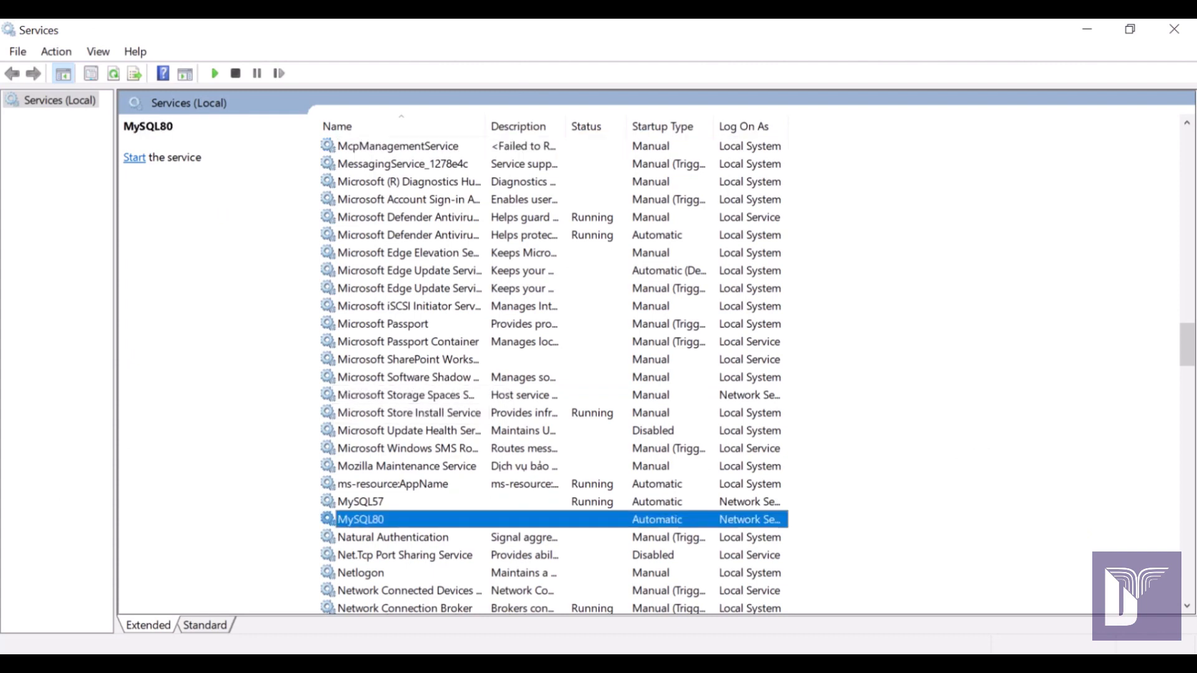
right_click(380, 499)
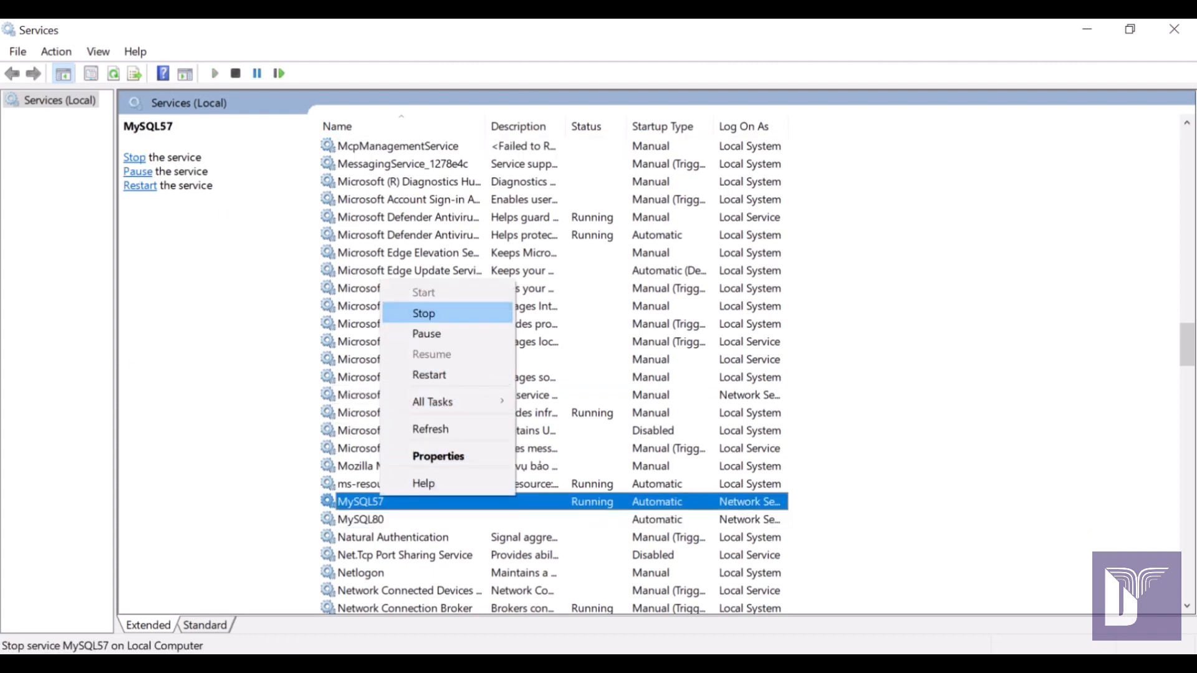
left_click(430, 313)
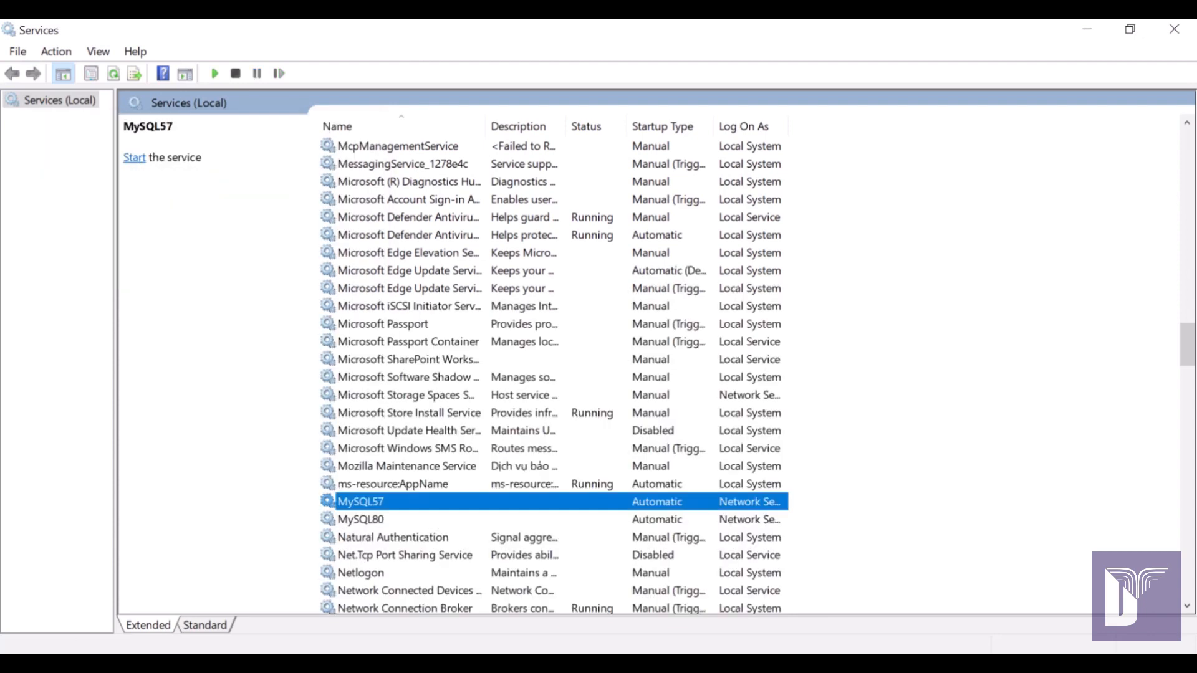
left_click(374, 519)
right_click(389, 521)
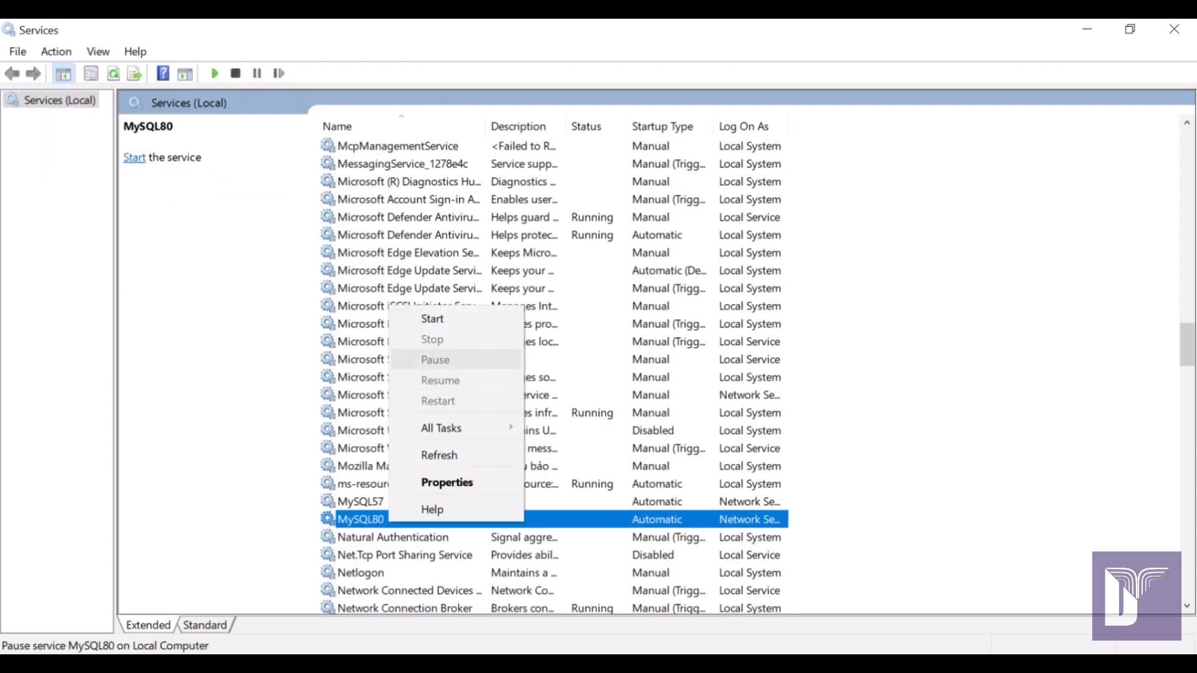
left_click(431, 318)
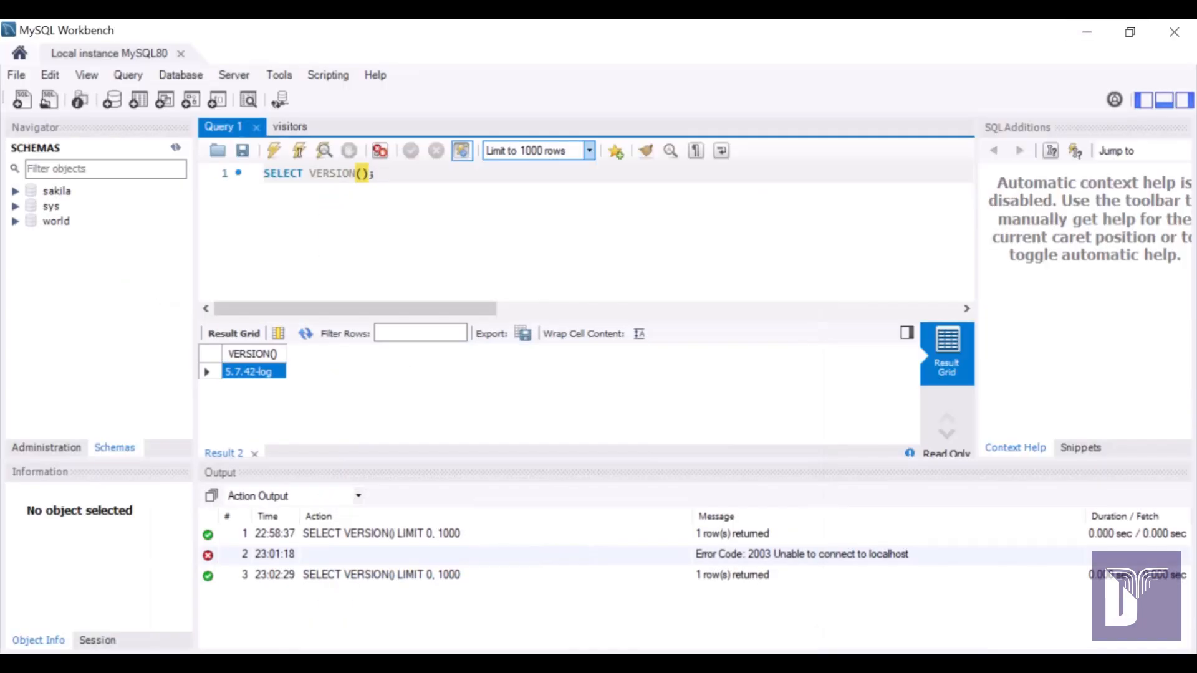
Rerun the SELECT VERSION() query with Ctrl+Enter, then go back to MySQL80 in Services.
key("ctrl+a")
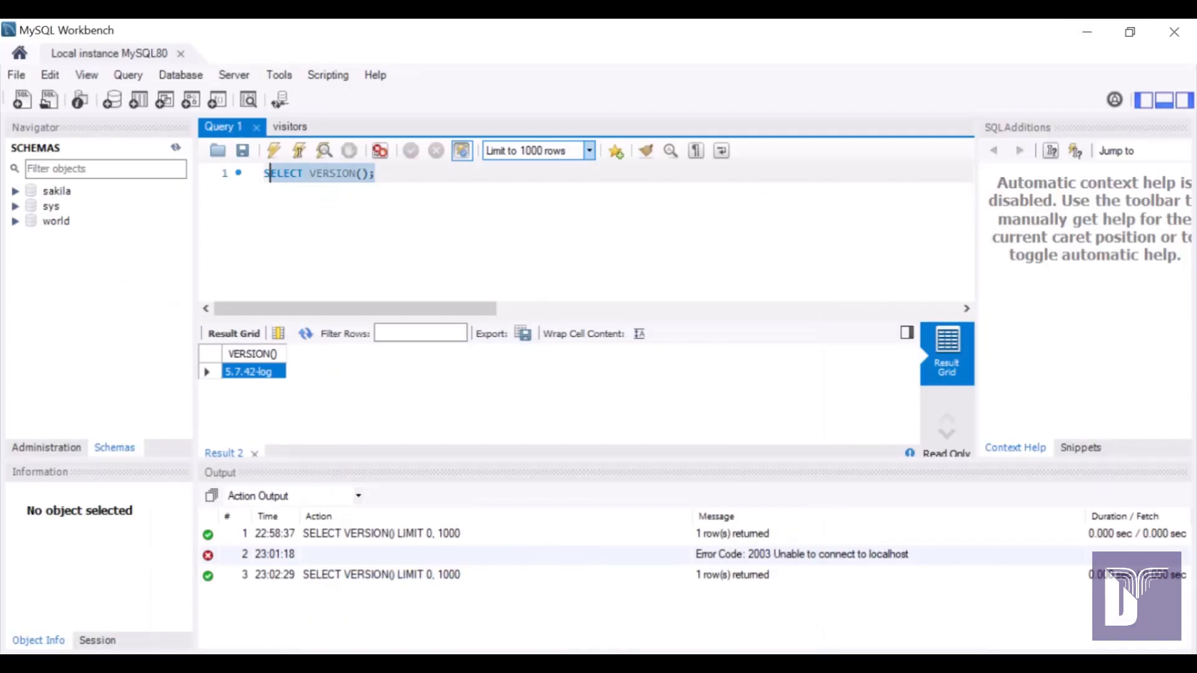
key("ctrl+Return")
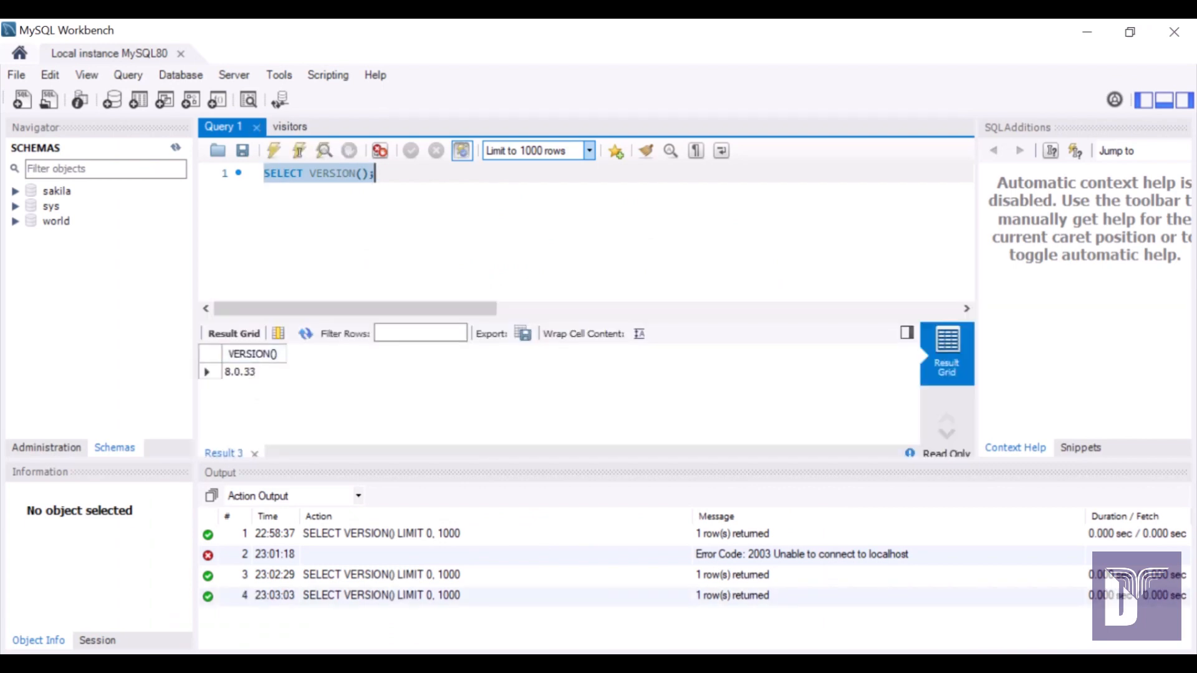
key("alt+Tab")
left_click(360, 502)
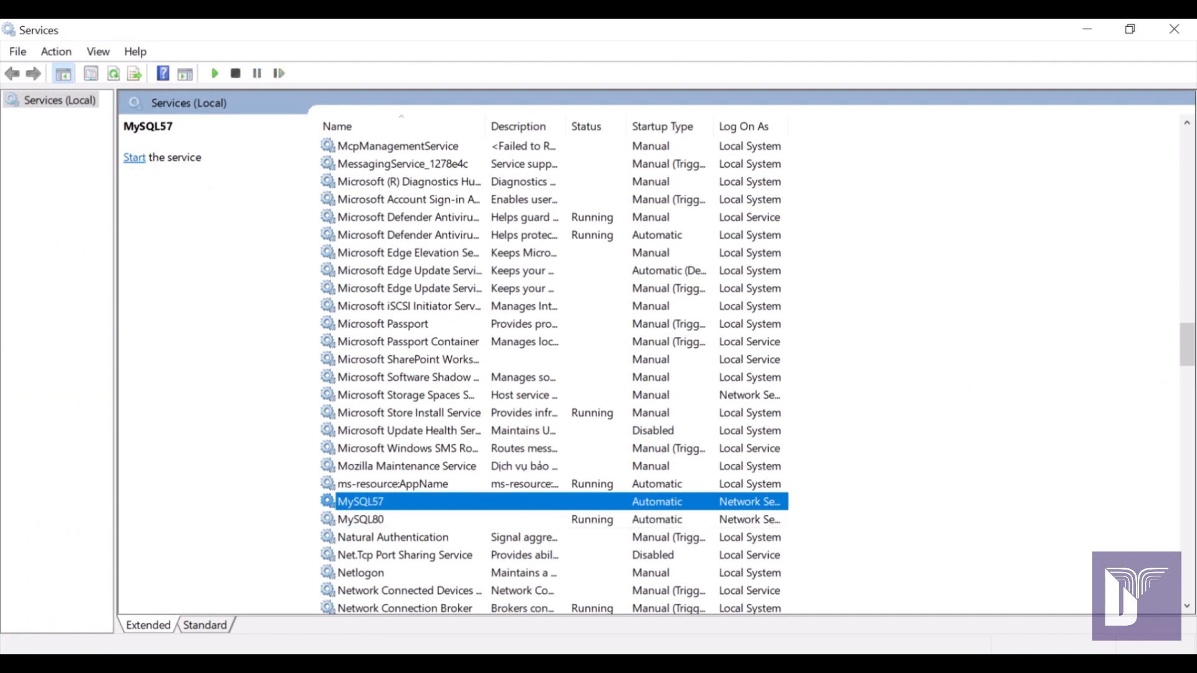
Stop MySQL80, start MySQL57, and re-run SELECT VERSION() in Workbench with Ctrl+Enter.
right_click(373, 519)
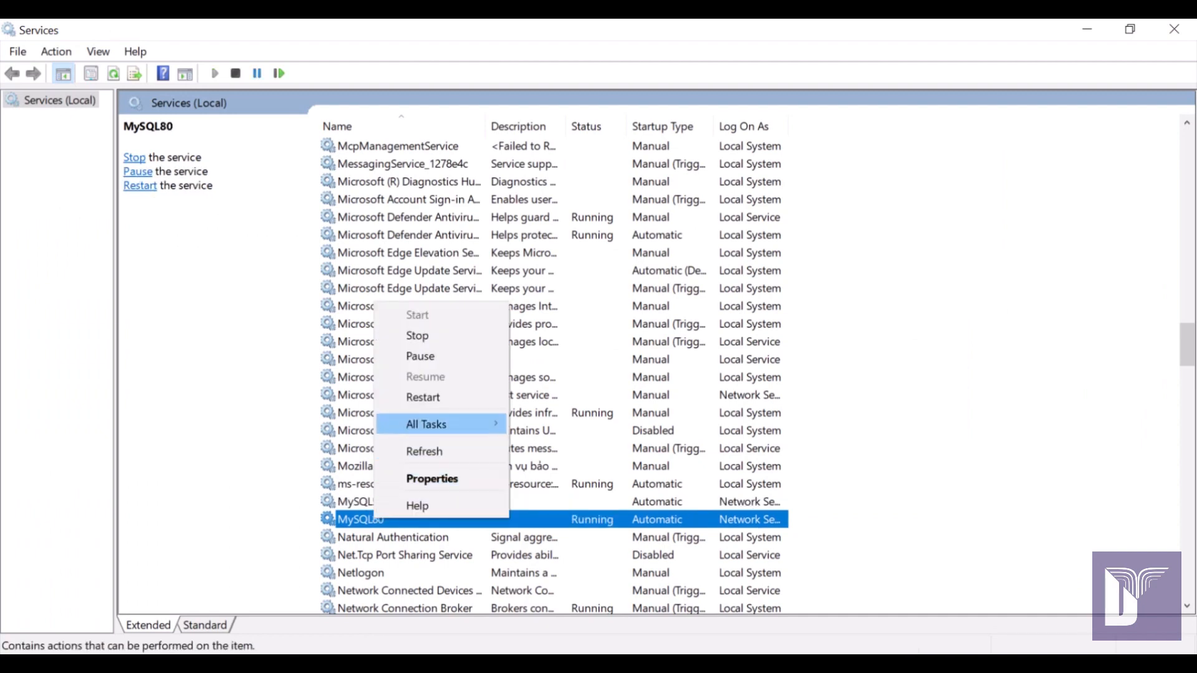
left_click(416, 335)
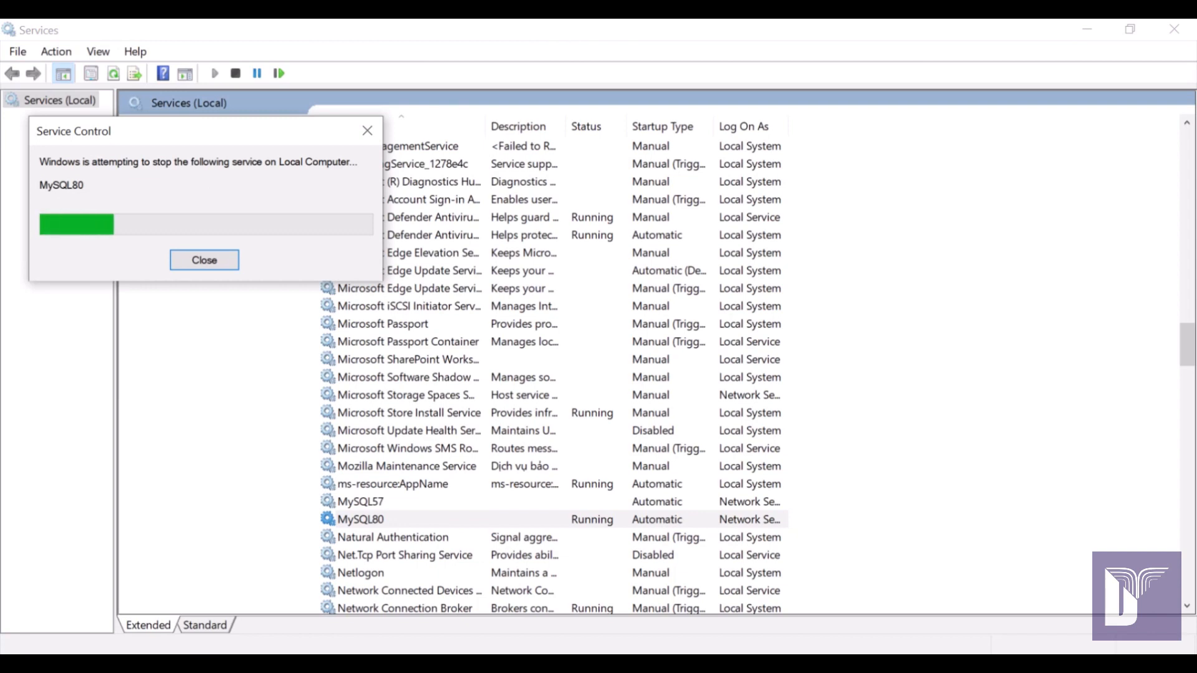
left_click(434, 502)
right_click(434, 502)
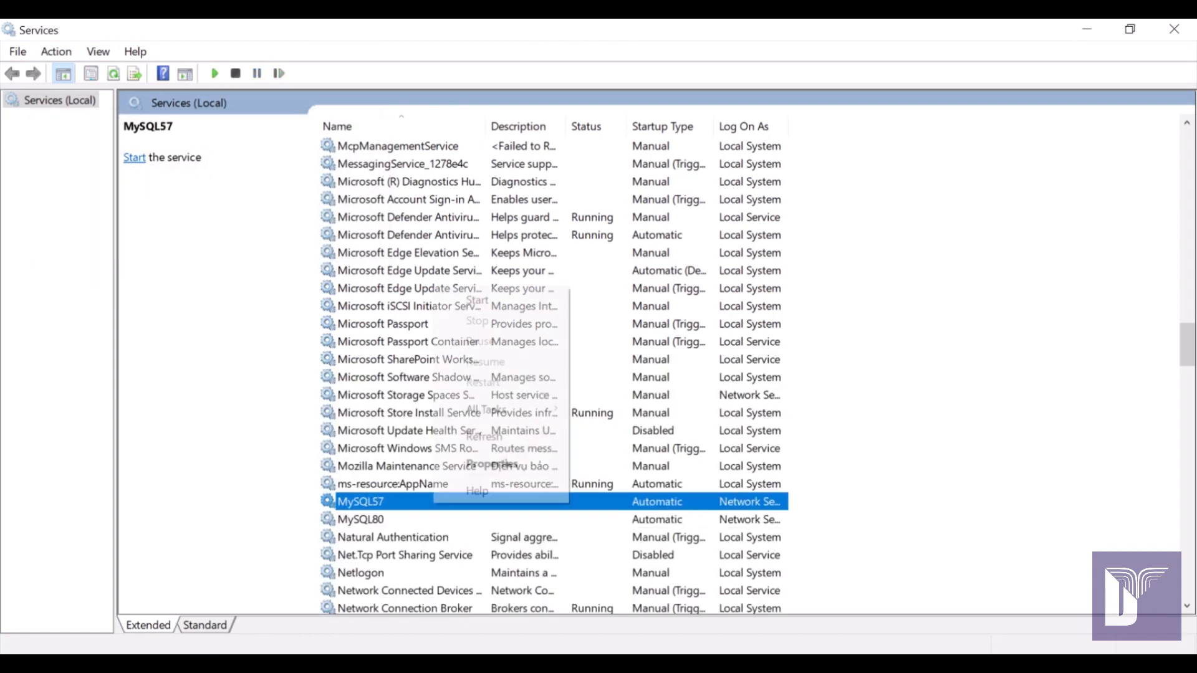
key("Return")
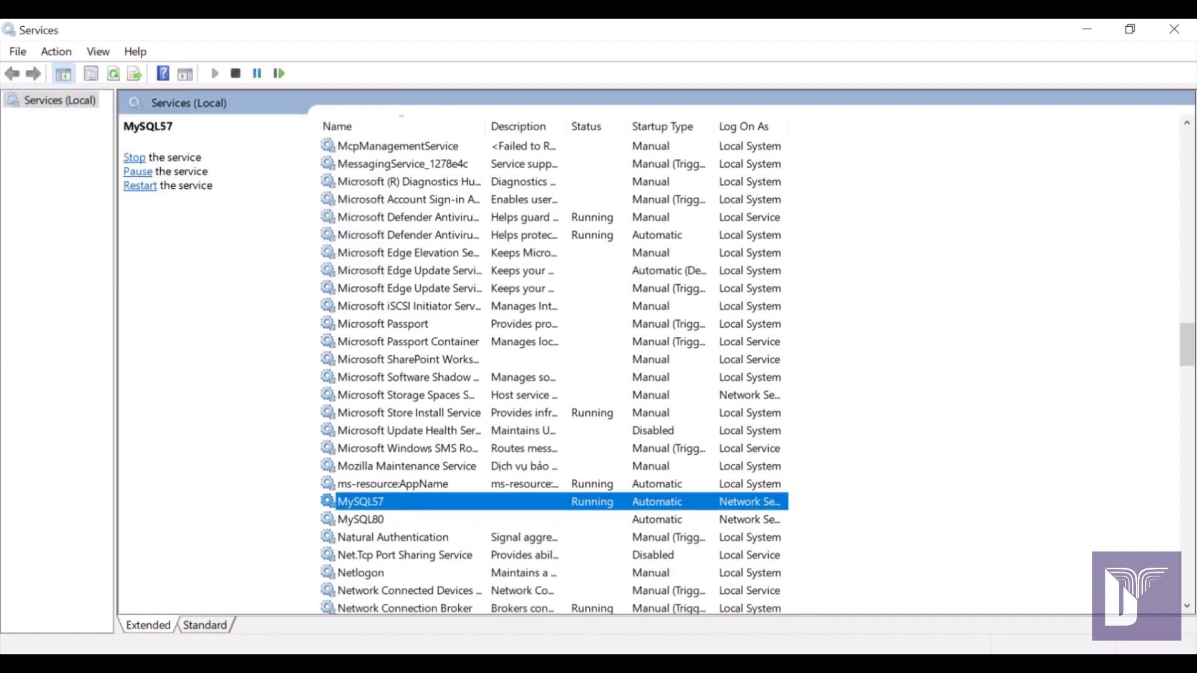
left_click(361, 519)
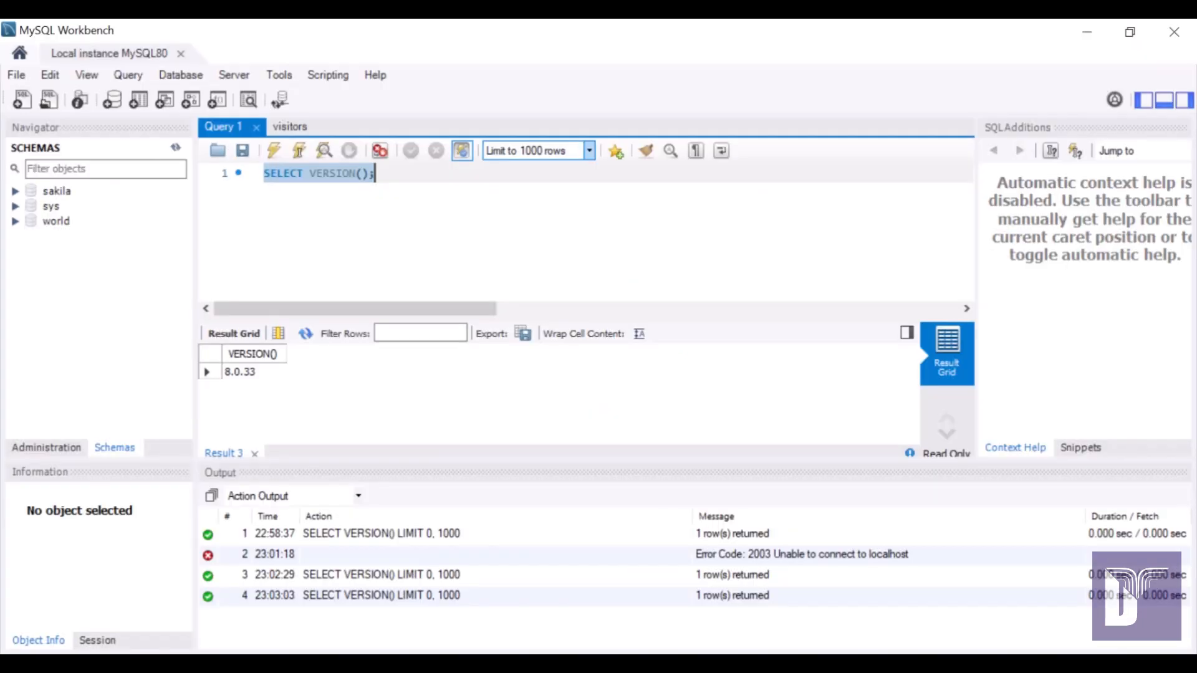
left_click(376, 174)
key("ctrl+Return")
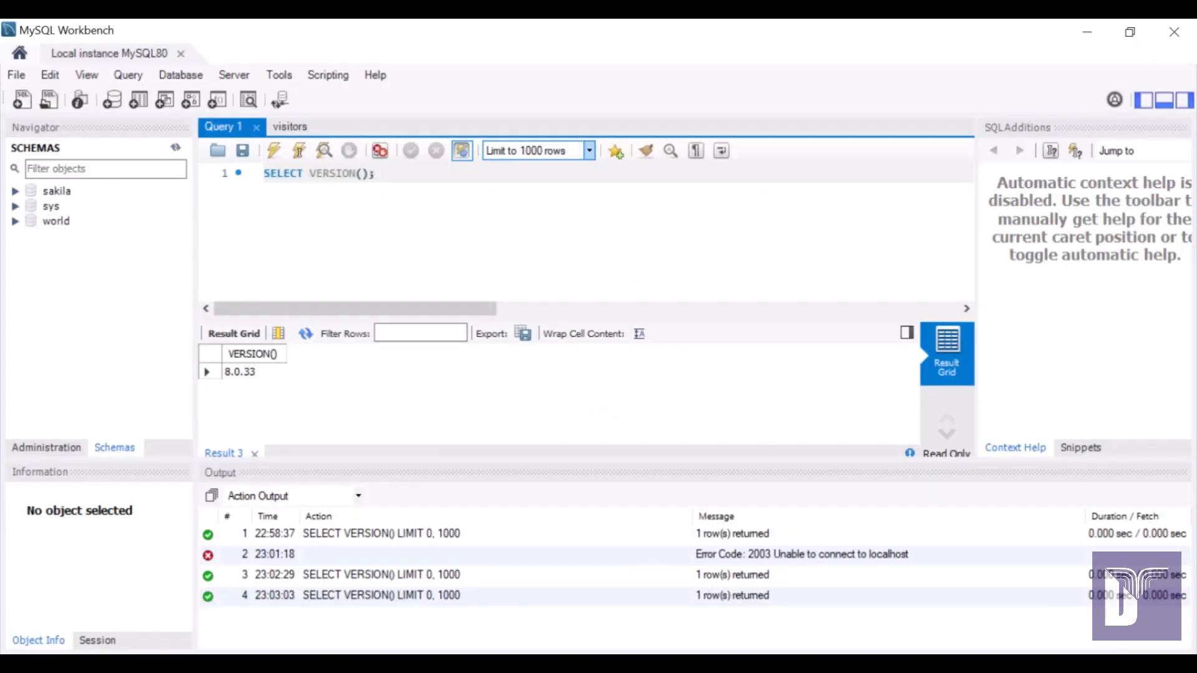